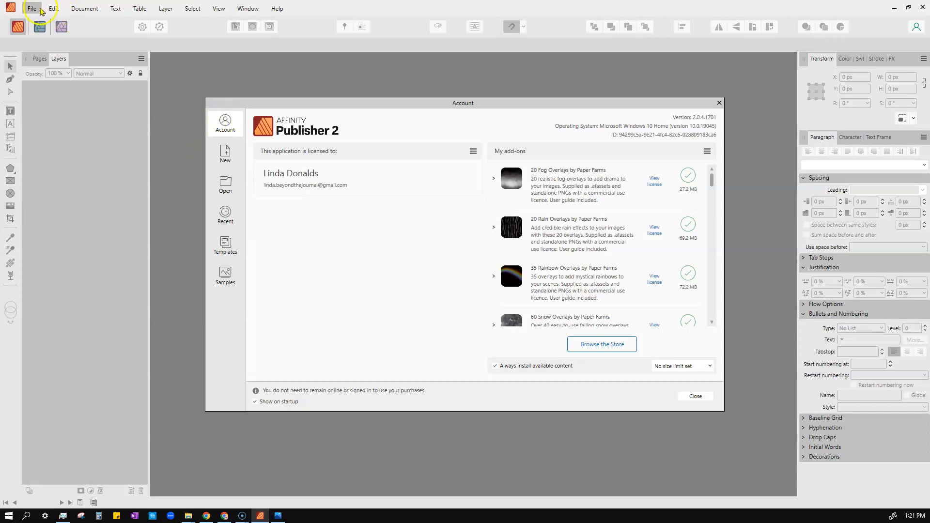
# - Create a new document from the 8x10 CMYK 400DPI preset with the resolution changed to 300 DPI
pyautogui.click(32, 8)
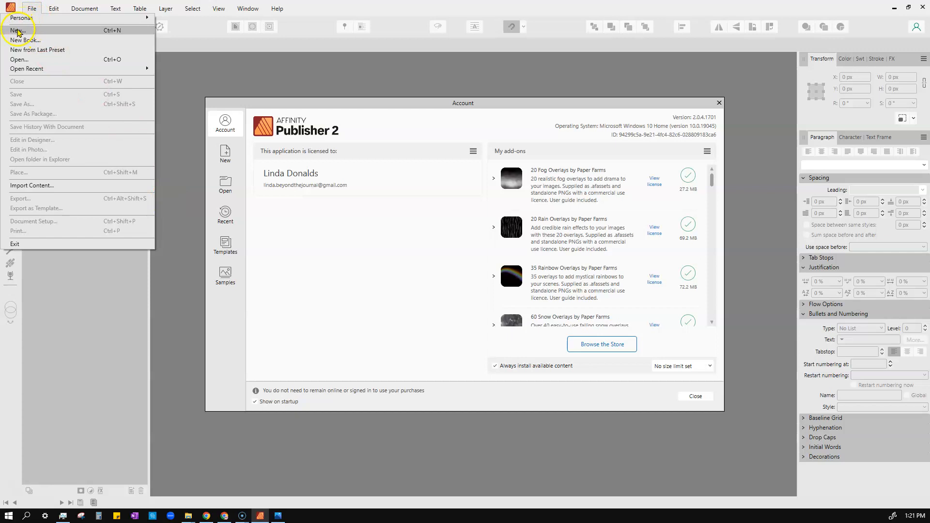
pyautogui.click(187, 166)
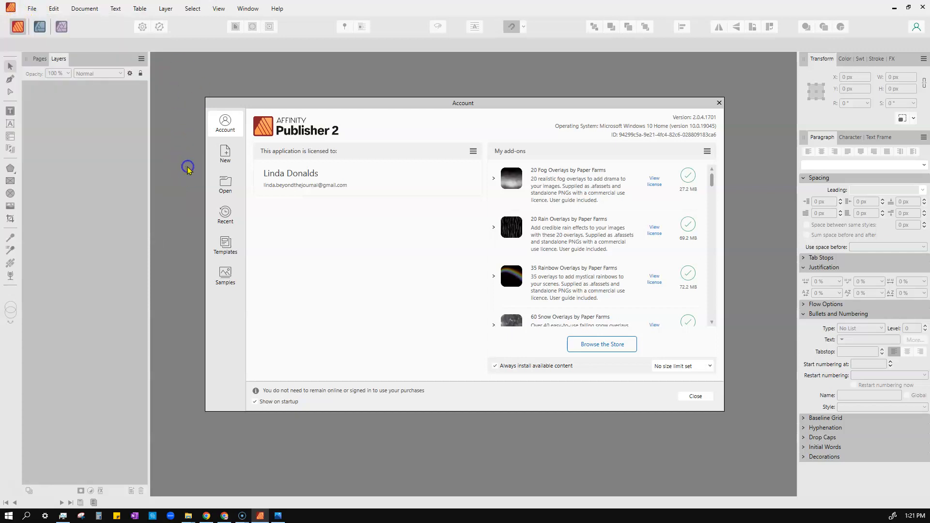
pyautogui.click(225, 157)
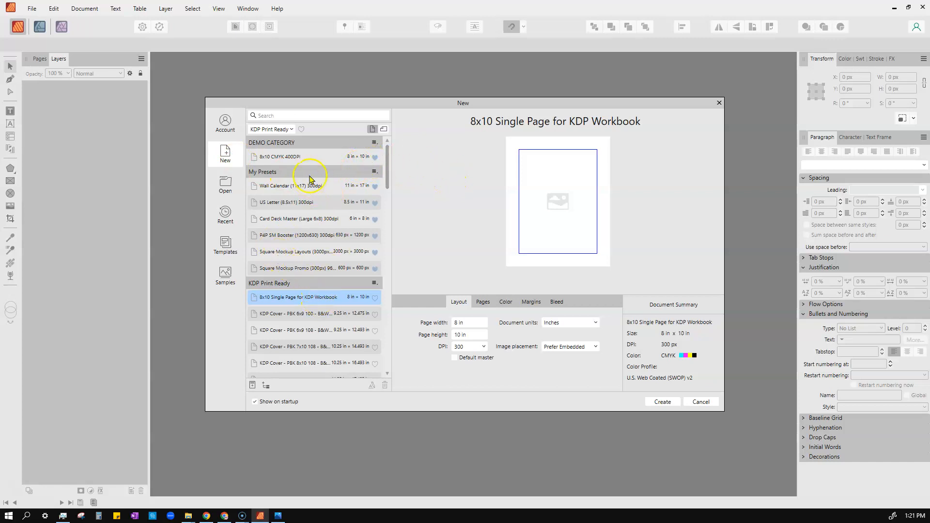
pyautogui.click(287, 158)
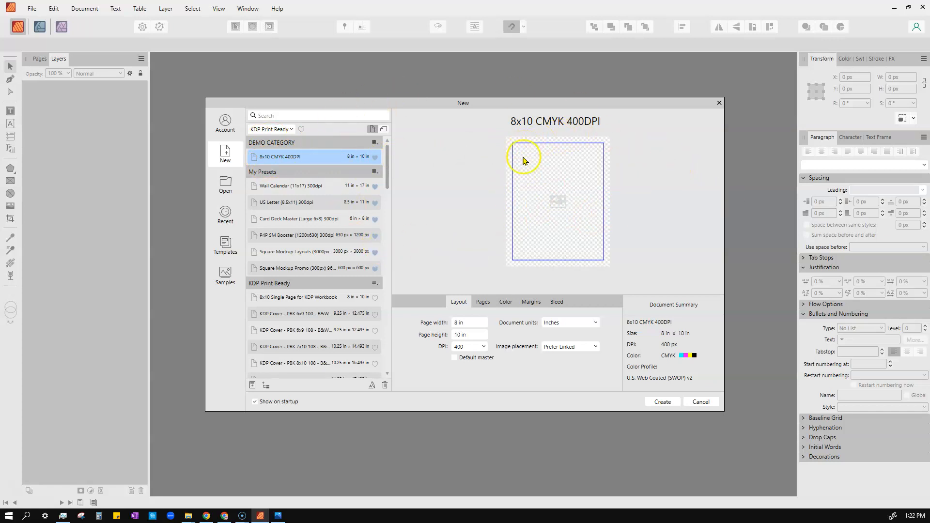
pyautogui.click(469, 347)
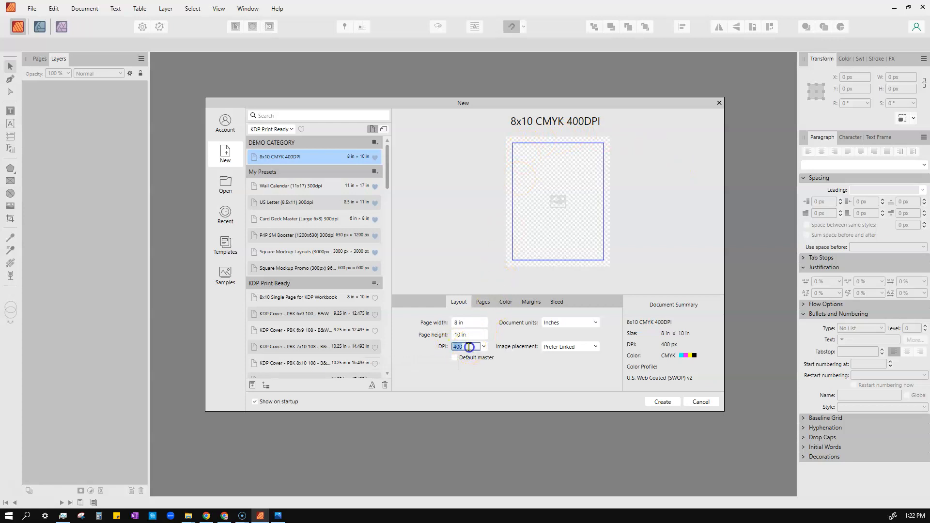
pyautogui.click(483, 346)
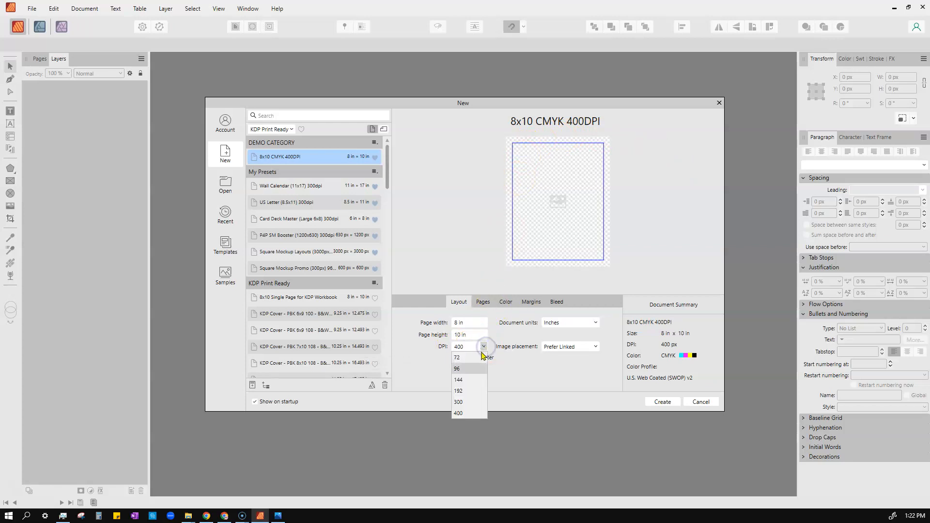
pyautogui.click(472, 402)
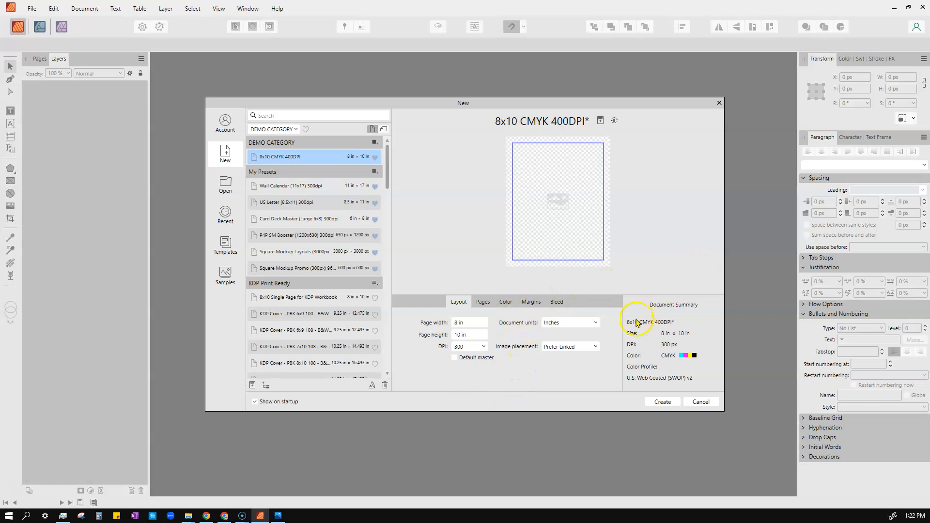
pyautogui.click(665, 404)
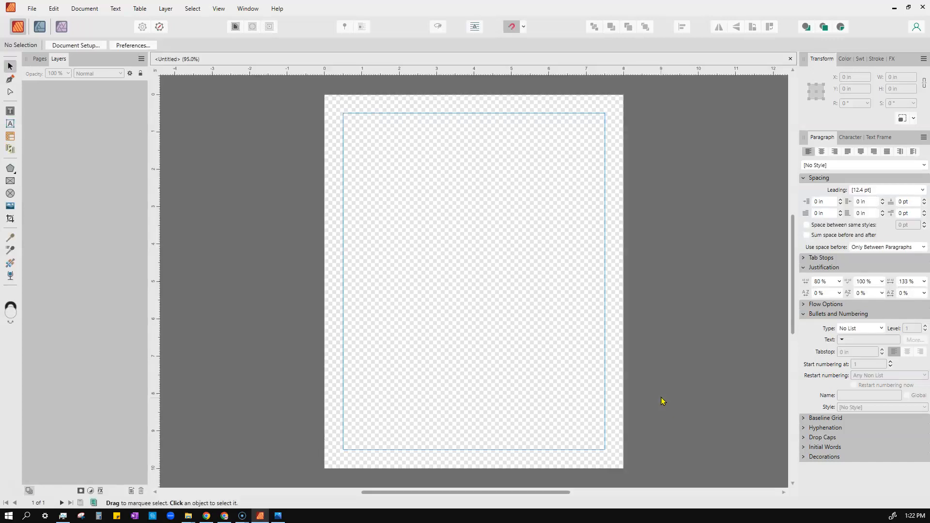
pyautogui.click(657, 288)
pyautogui.click(10, 168)
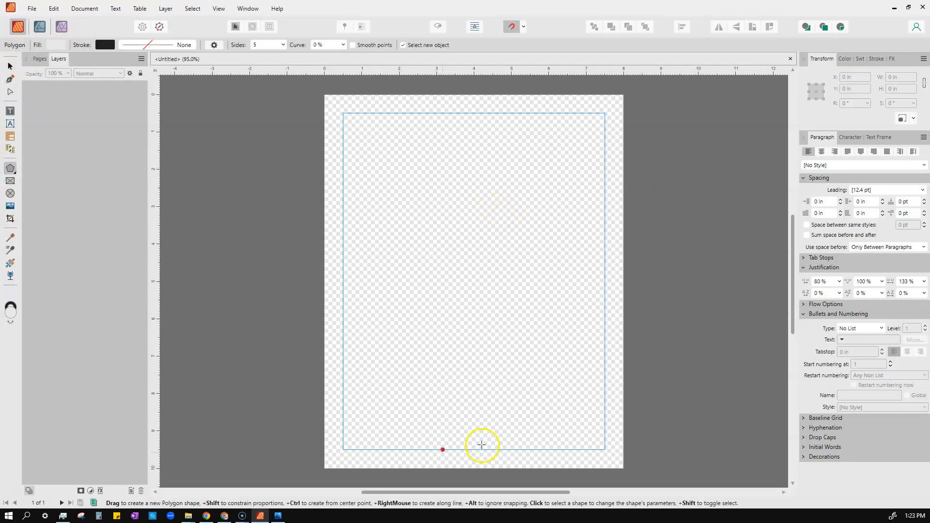
pyautogui.click(88, 9)
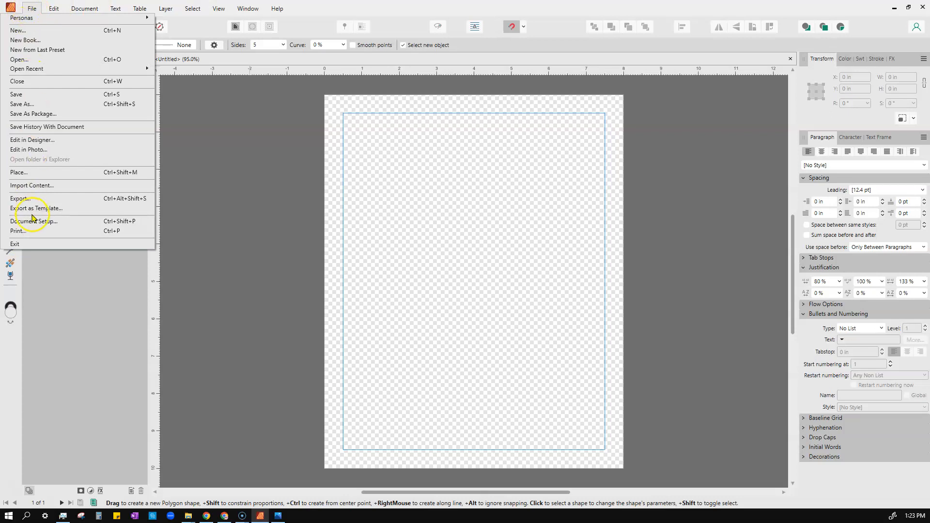
pyautogui.click(252, 128)
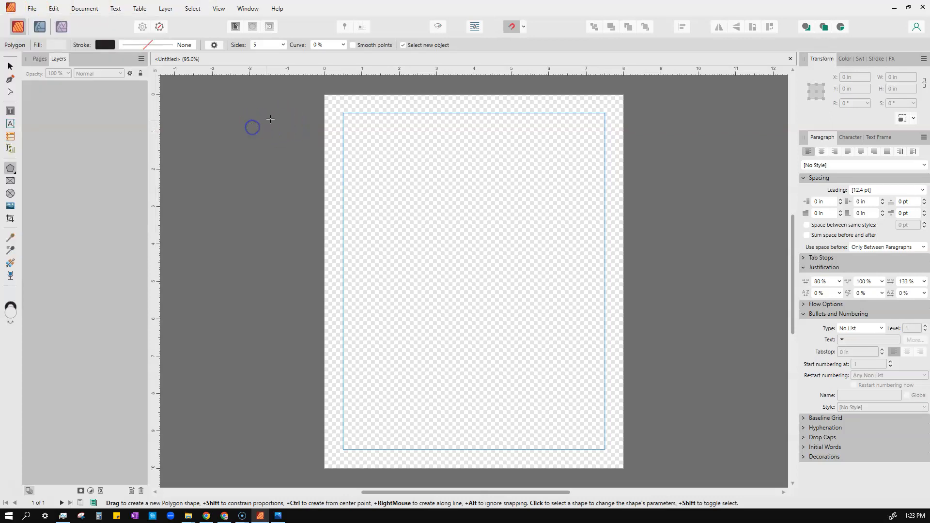
# - Open the setup of the existing document and change its page preset to Letter
pyautogui.click(9, 68)
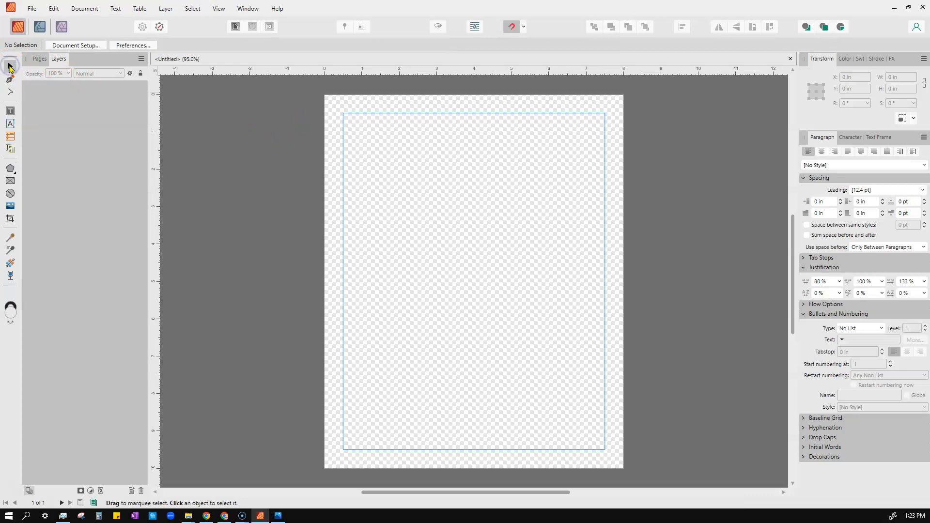
pyautogui.click(75, 46)
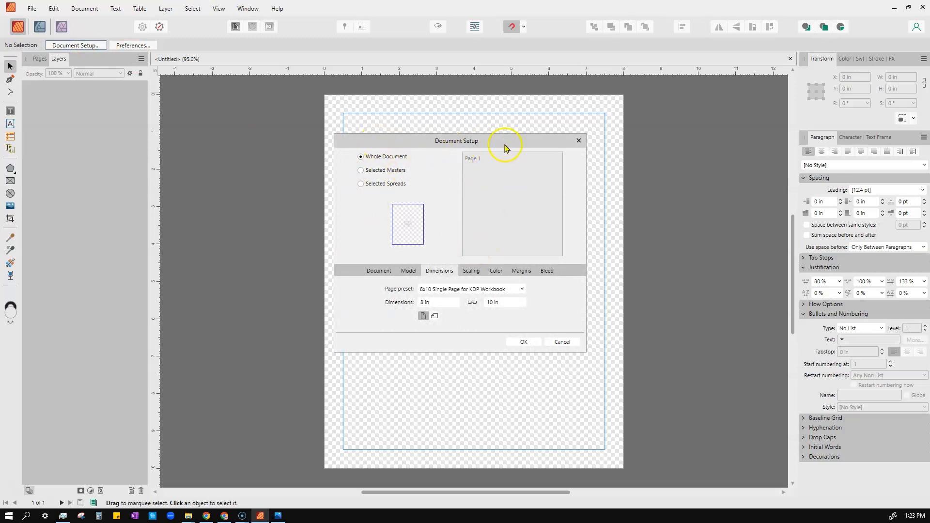
pyautogui.click(475, 160)
pyautogui.click(427, 303)
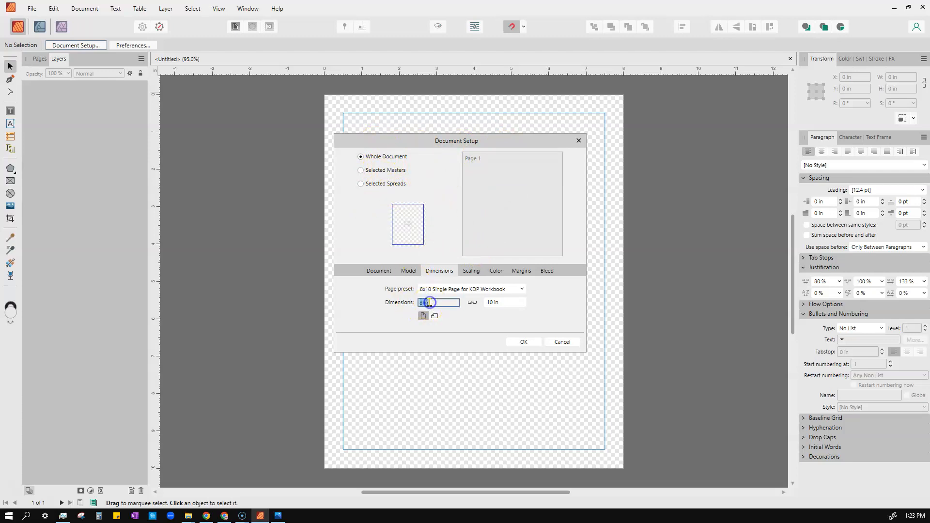
pyautogui.click(474, 289)
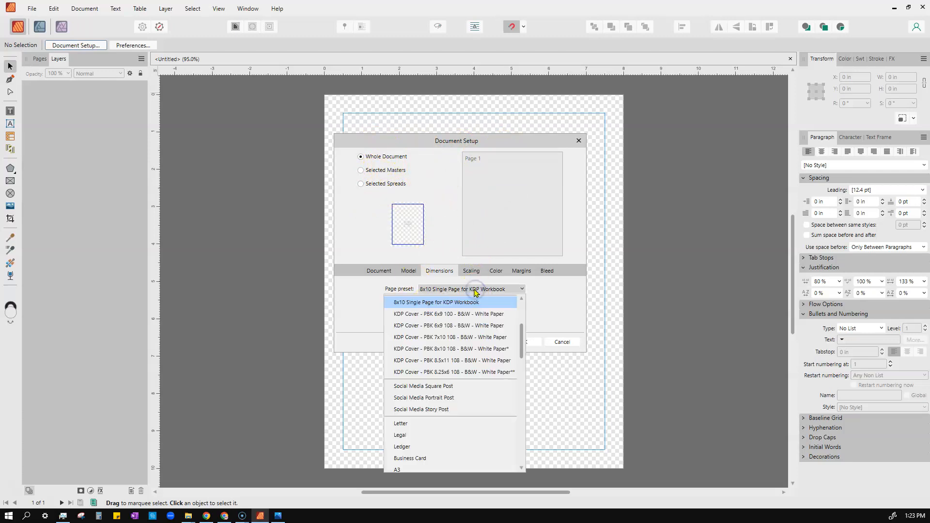
pyautogui.scroll(1, 479, 303)
pyautogui.scroll(3, 482, 357)
pyautogui.scroll(-1, 482, 358)
pyautogui.scroll(1, 482, 358)
pyautogui.scroll(-7, 504, 334)
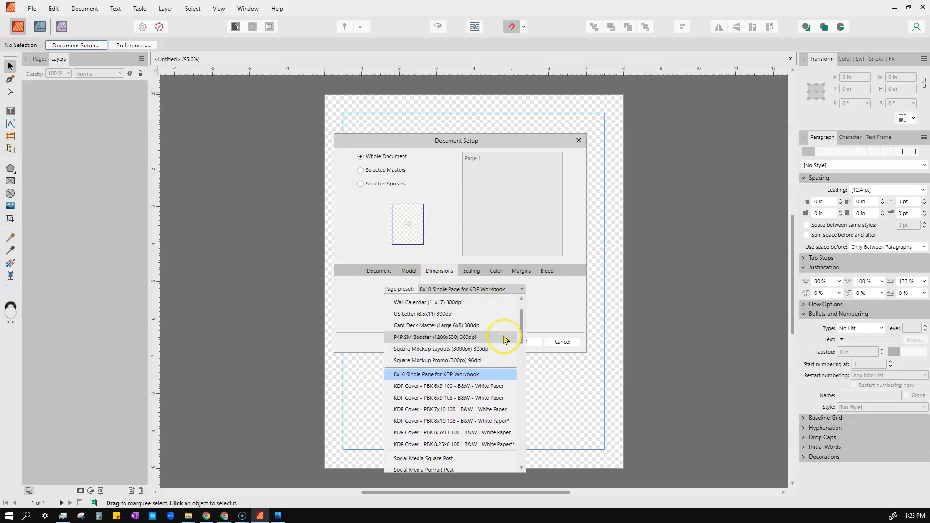
pyautogui.scroll(-2, 503, 338)
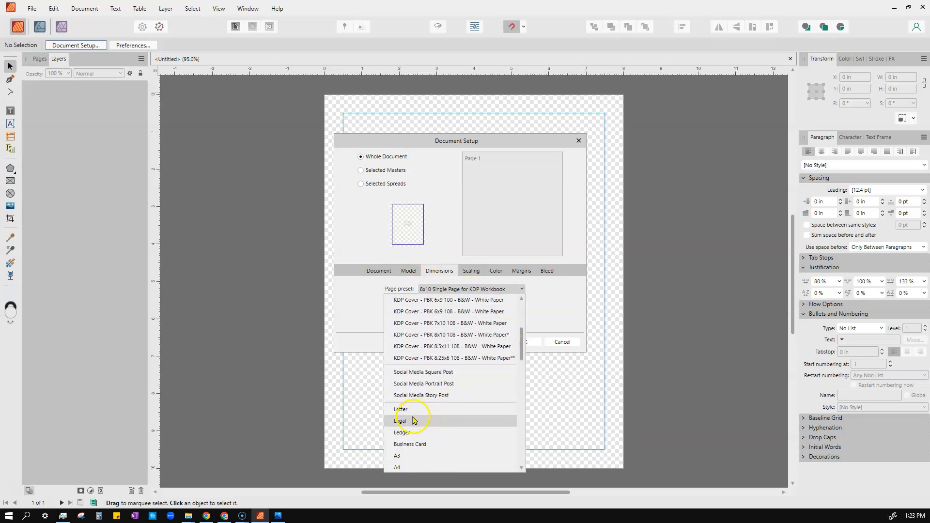
pyautogui.click(397, 409)
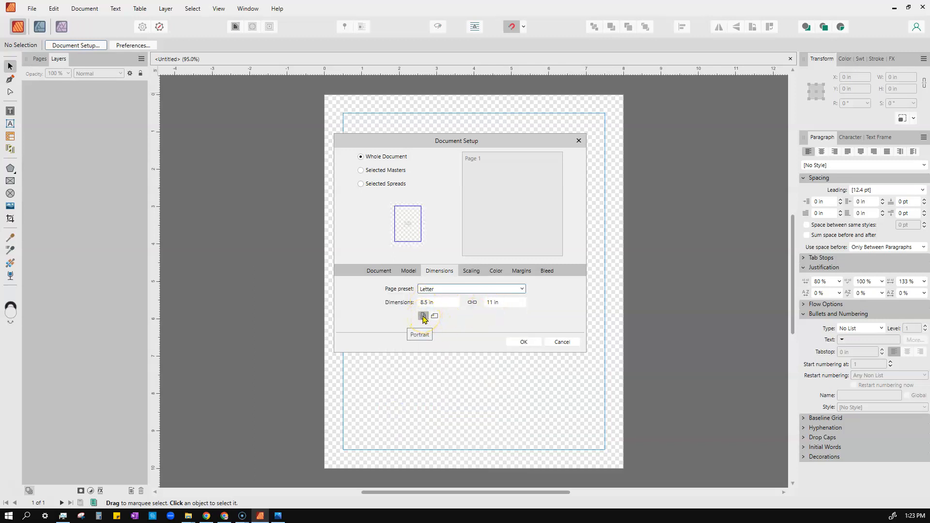
# - Set the document's image placement to Prefer Embedded
pyautogui.click(376, 272)
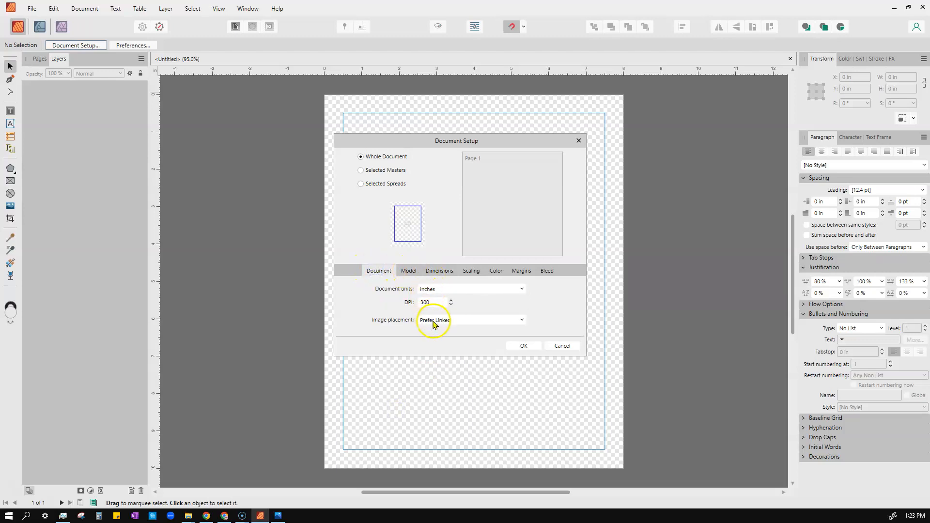
pyautogui.click(407, 271)
pyautogui.click(380, 270)
pyautogui.click(435, 321)
pyautogui.click(443, 342)
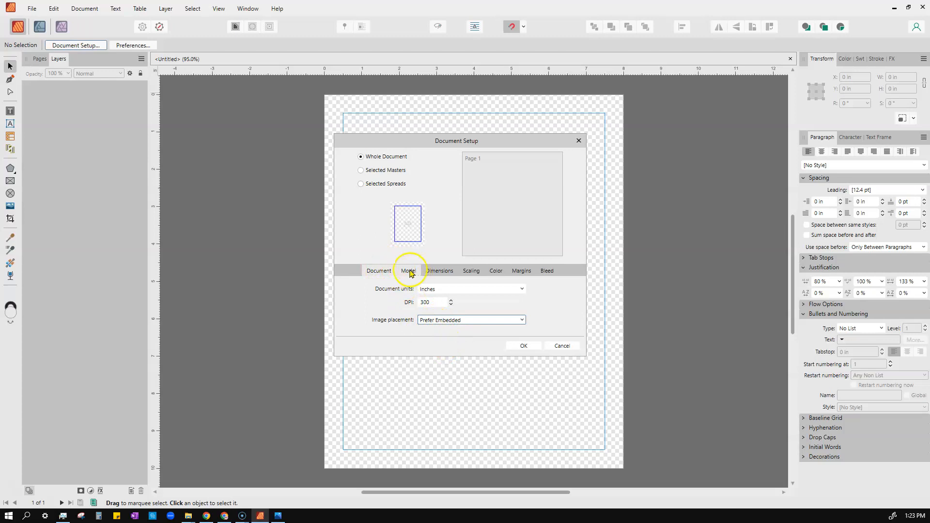
pyautogui.click(447, 319)
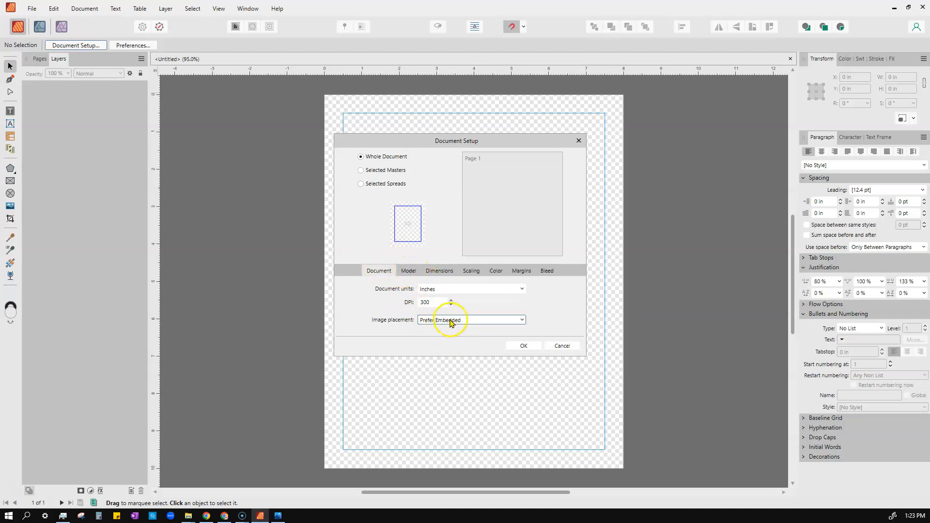
pyautogui.click(442, 321)
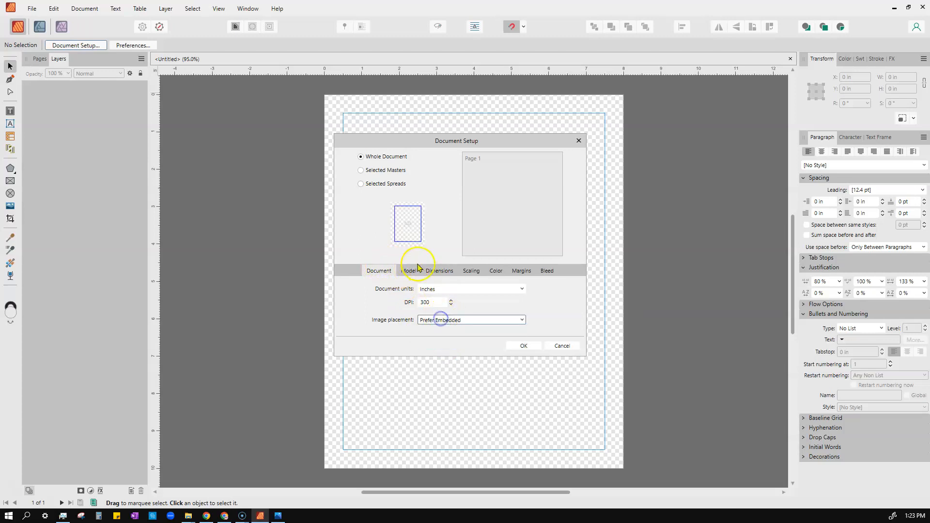
# - Review the page model and dimensions, and set the scaling position to Anchor to page with the centre anchor point
pyautogui.click(411, 271)
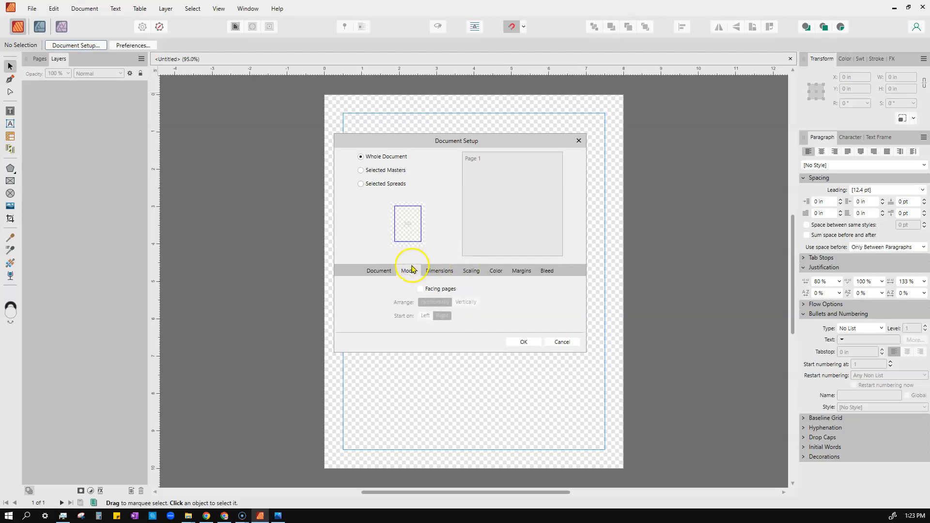
pyautogui.click(438, 270)
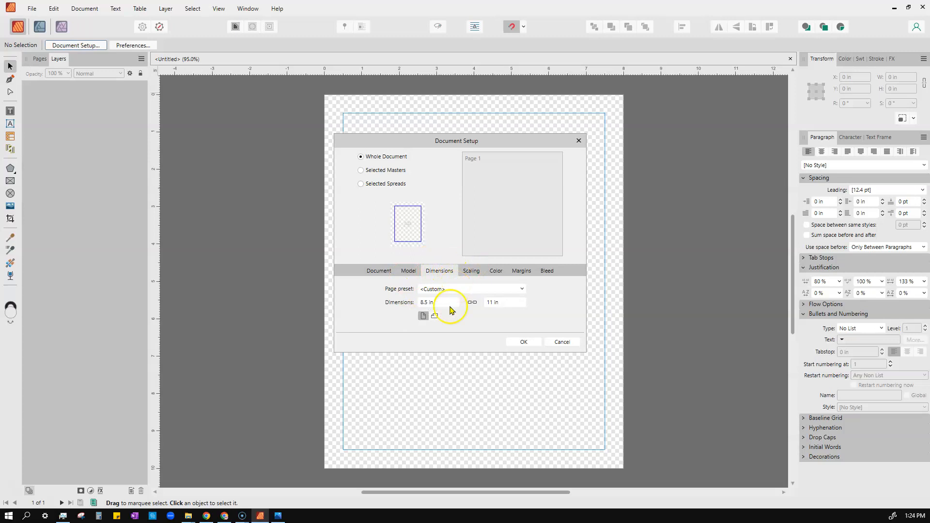
pyautogui.click(471, 271)
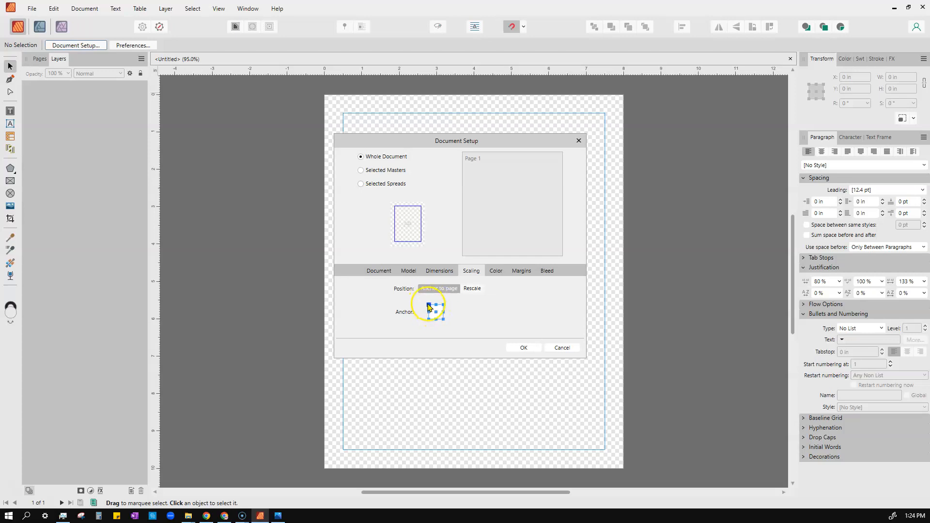
pyautogui.click(436, 314)
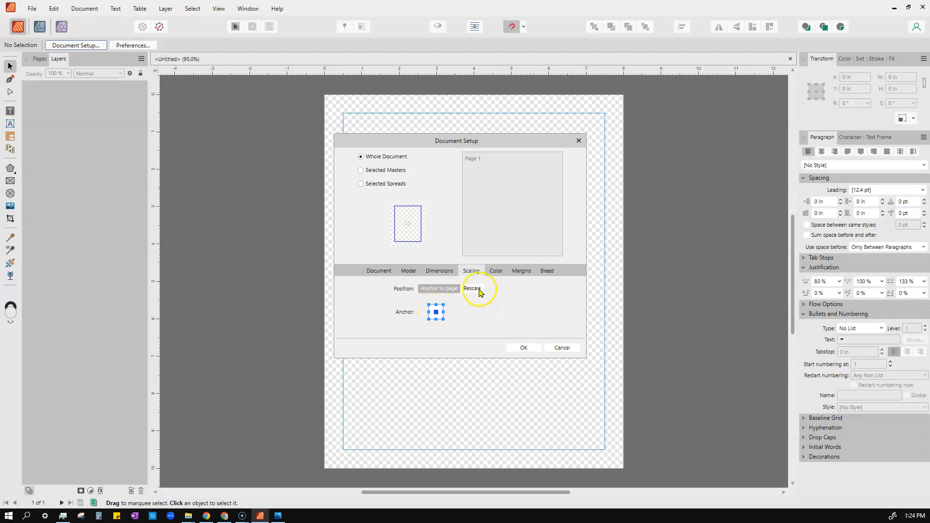
pyautogui.click(495, 271)
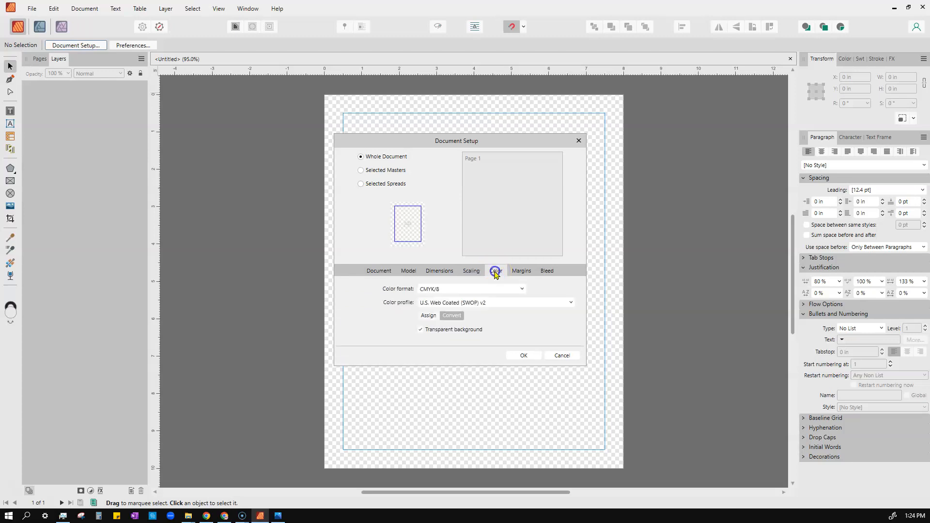
pyautogui.click(471, 271)
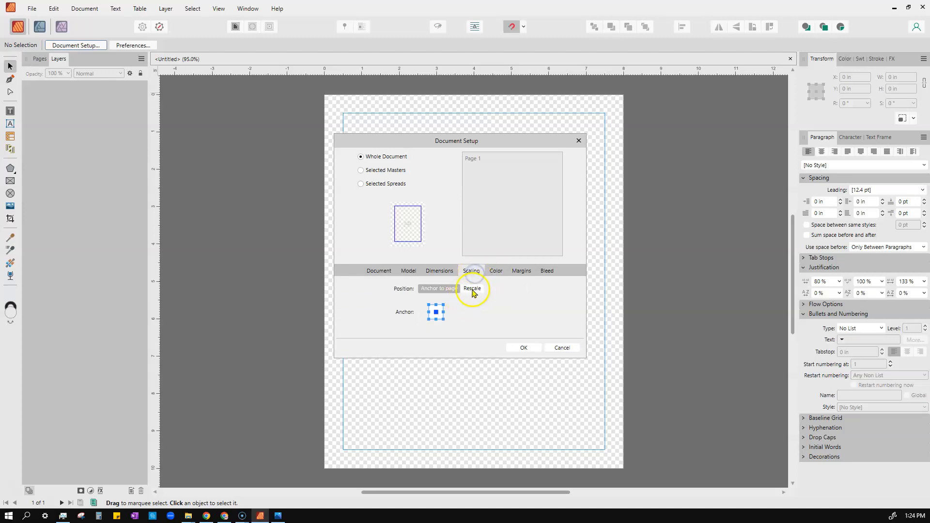
pyautogui.click(475, 288)
pyautogui.click(439, 289)
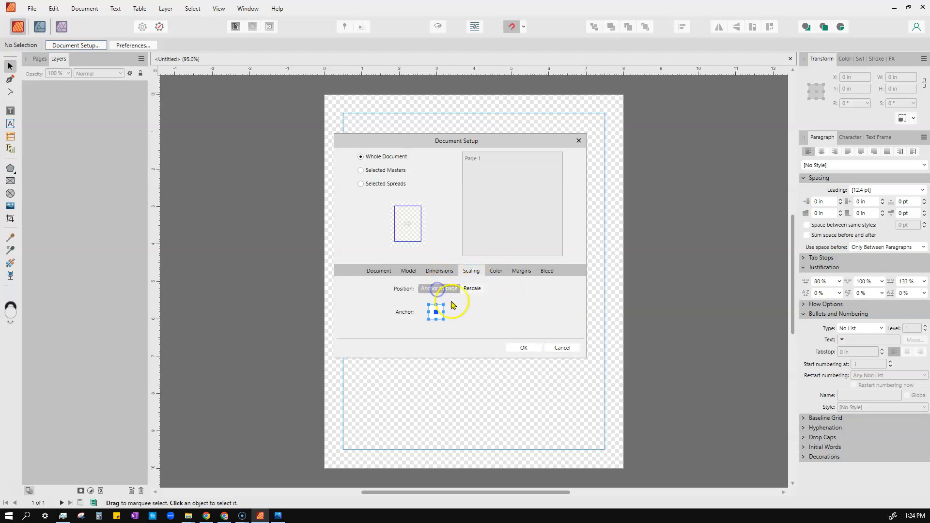
# - Change the document's color format to RGB/8
pyautogui.click(496, 273)
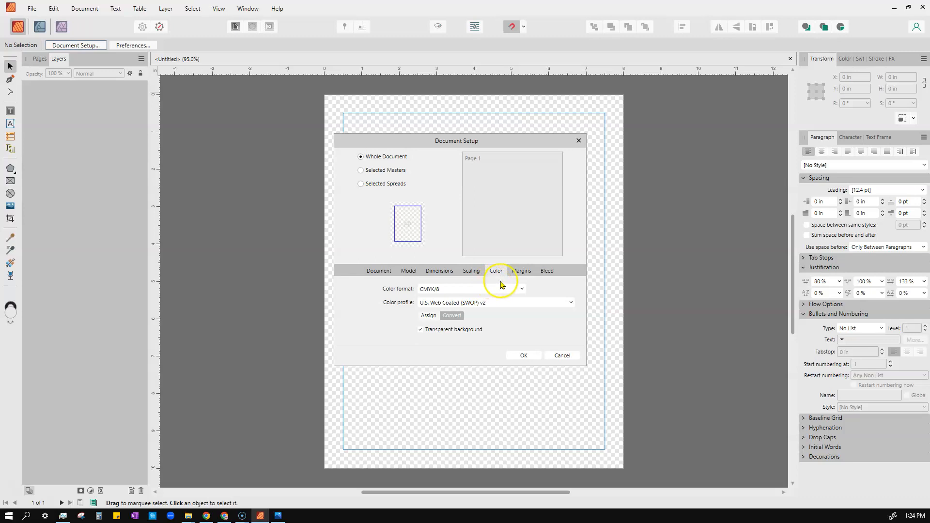
pyautogui.click(481, 289)
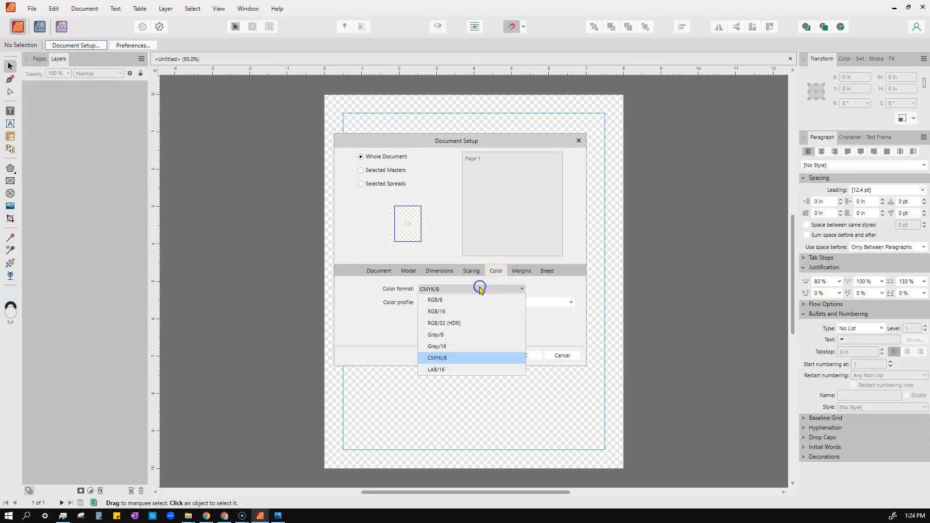
pyautogui.click(442, 297)
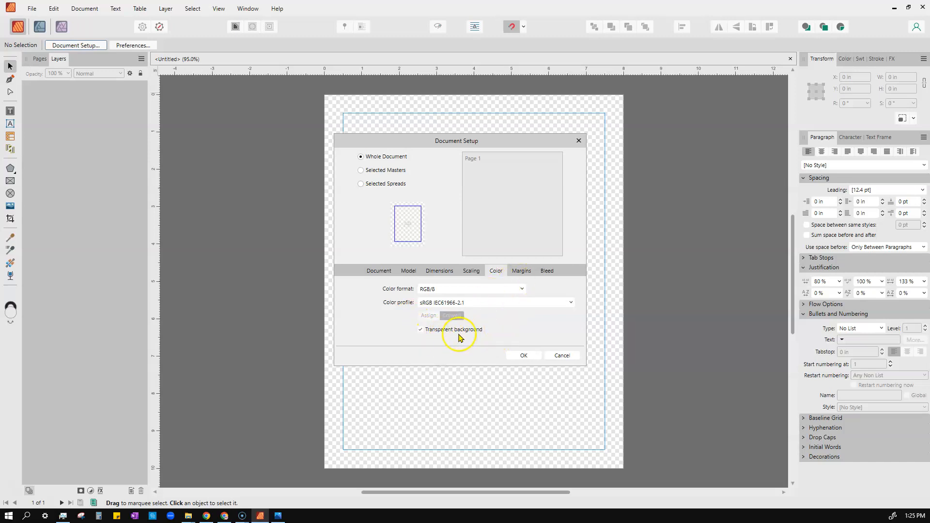
# - Link the margins, set all four to 0.5 in, and apply the document setup changes
pyautogui.click(525, 270)
pyautogui.click(524, 316)
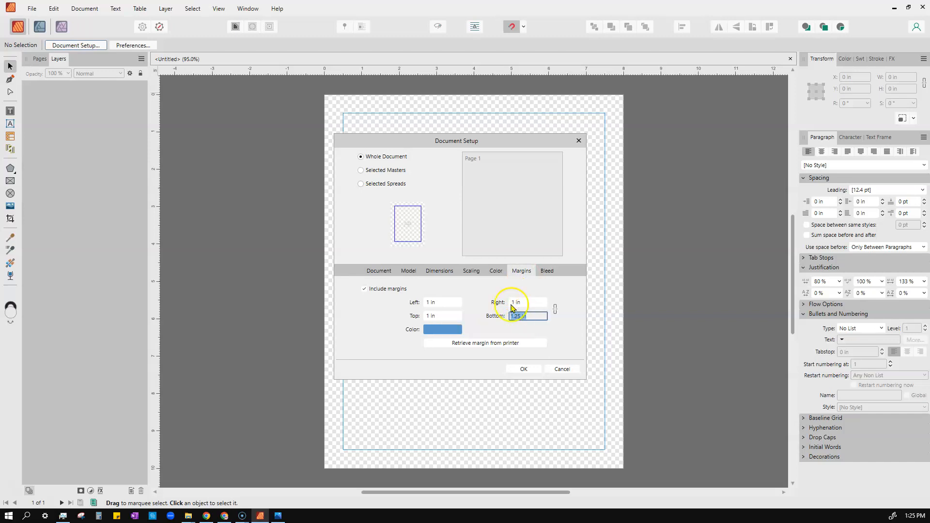
pyautogui.click(555, 308)
pyautogui.click(532, 302)
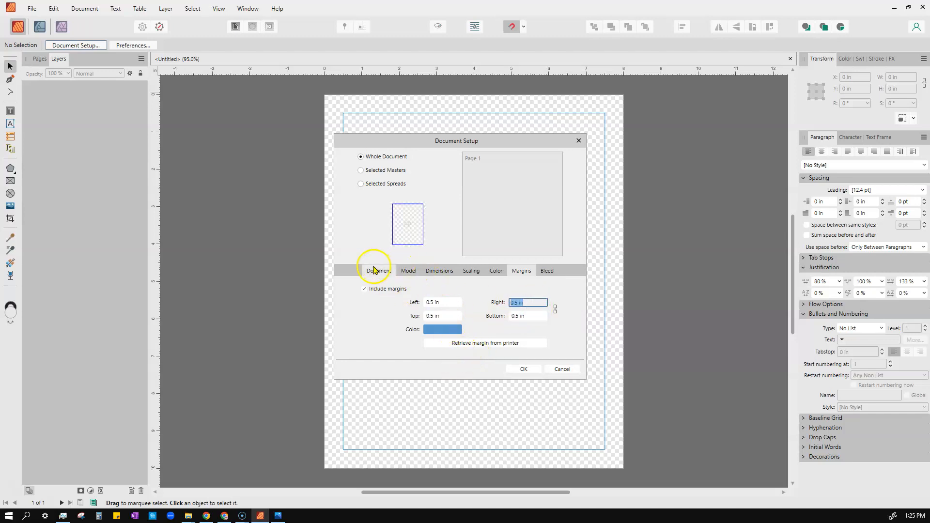
pyautogui.click(546, 270)
pyautogui.click(524, 341)
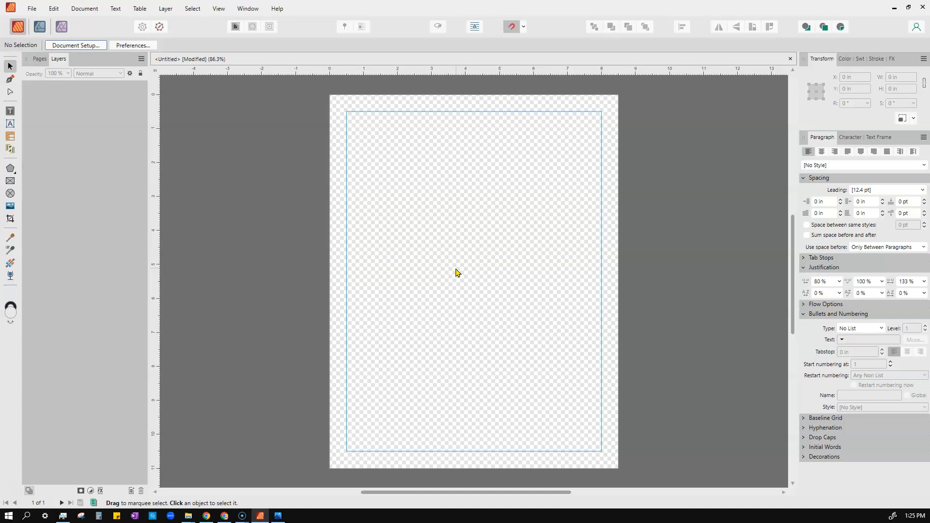
# - Set the default fill color to white FFFFFF and the stroke color to none
pyautogui.click(458, 266)
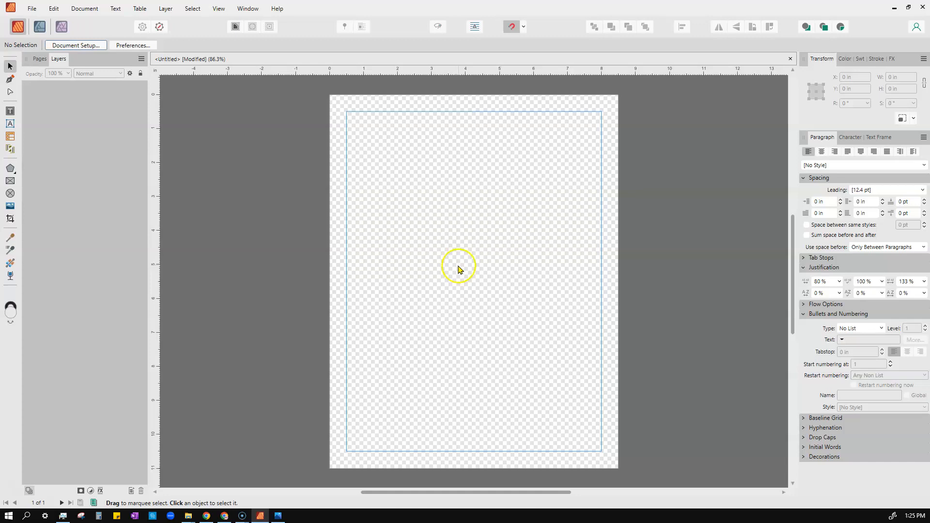
pyautogui.click(845, 59)
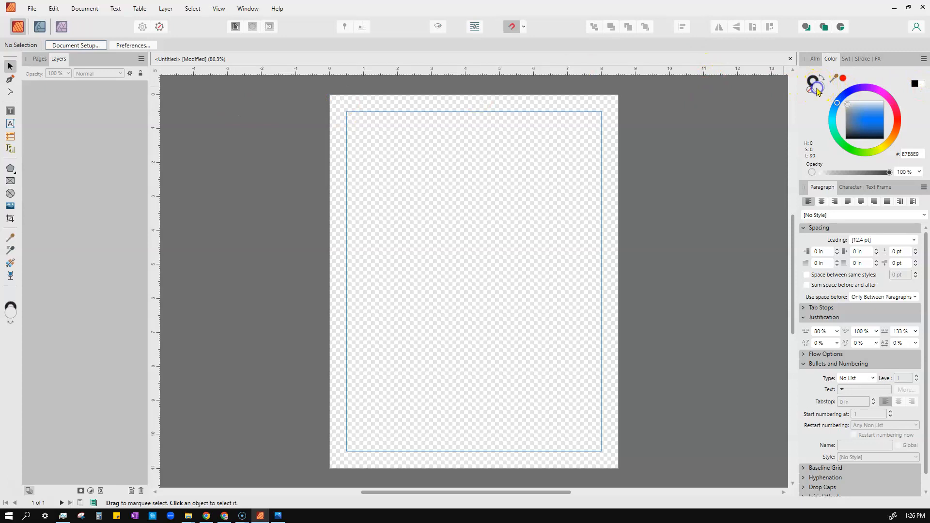
pyautogui.moveTo(848, 104); pyautogui.dragTo(842, 95)
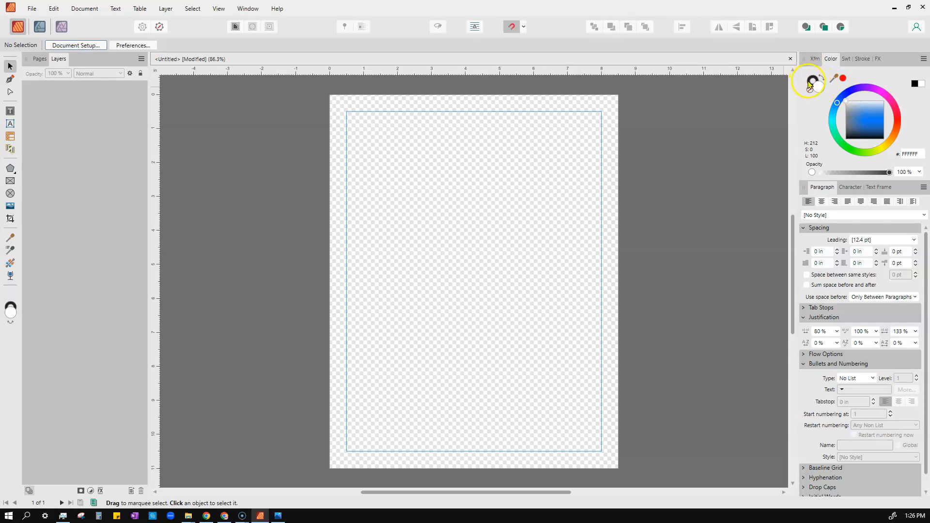
pyautogui.click(814, 78)
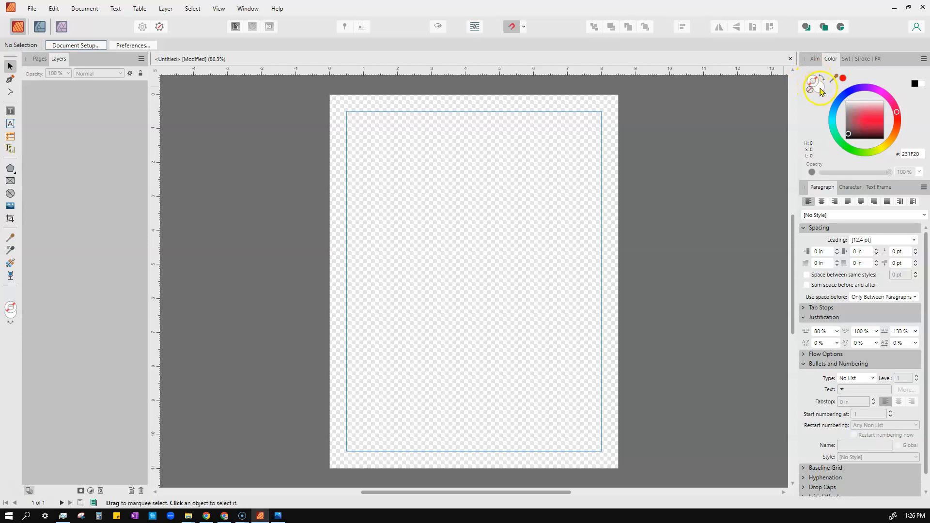
pyautogui.click(820, 89)
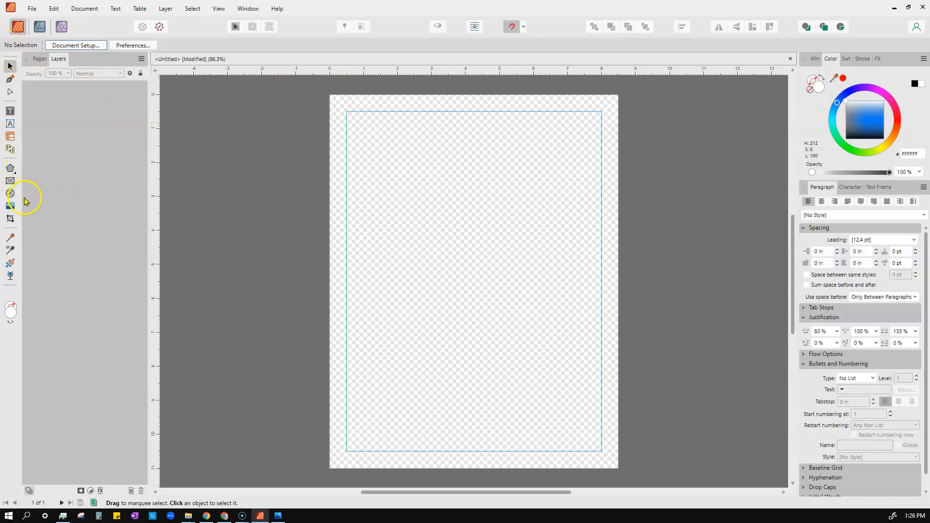
pyautogui.click(15, 175)
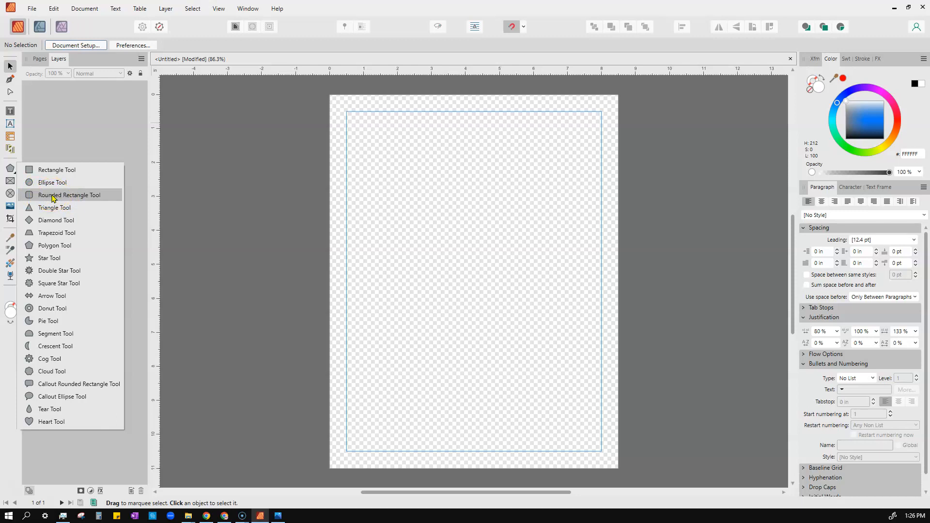
pyautogui.click(53, 196)
pyautogui.moveTo(333, 96); pyautogui.dragTo(618, 468)
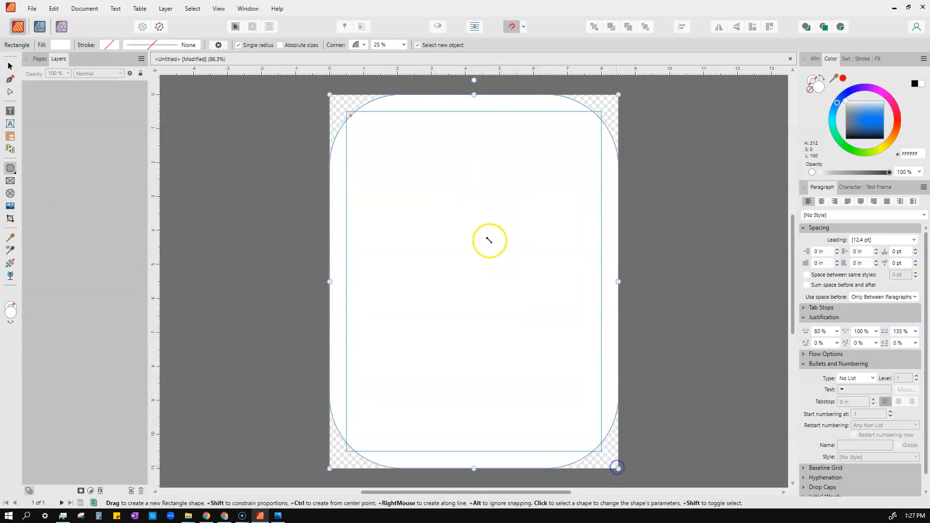
pyautogui.moveTo(352, 116)
pyautogui.mouseDown()
pyautogui.moveTo(327, 87)
pyautogui.moveTo(355, 131)
pyautogui.moveTo(348, 122)
pyautogui.mouseUp()
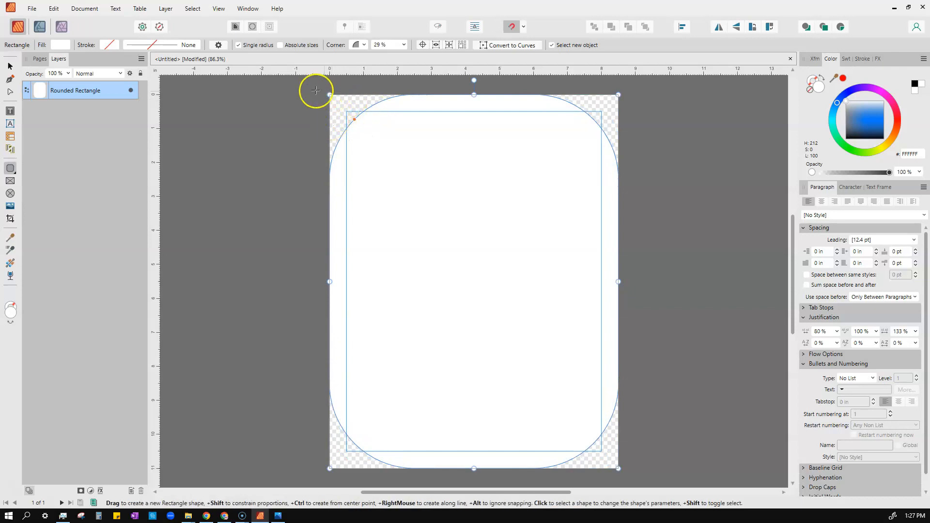
pyautogui.press('Delete')
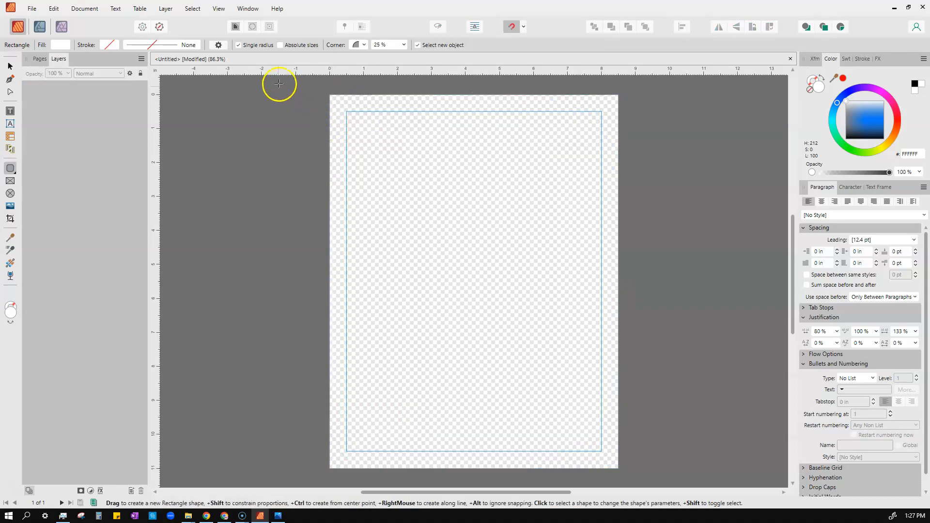
# - Toggle snapping off and back on, and draw a 7.5 × 10 in rounded rectangle snapped to the page margins
pyautogui.click(10, 169)
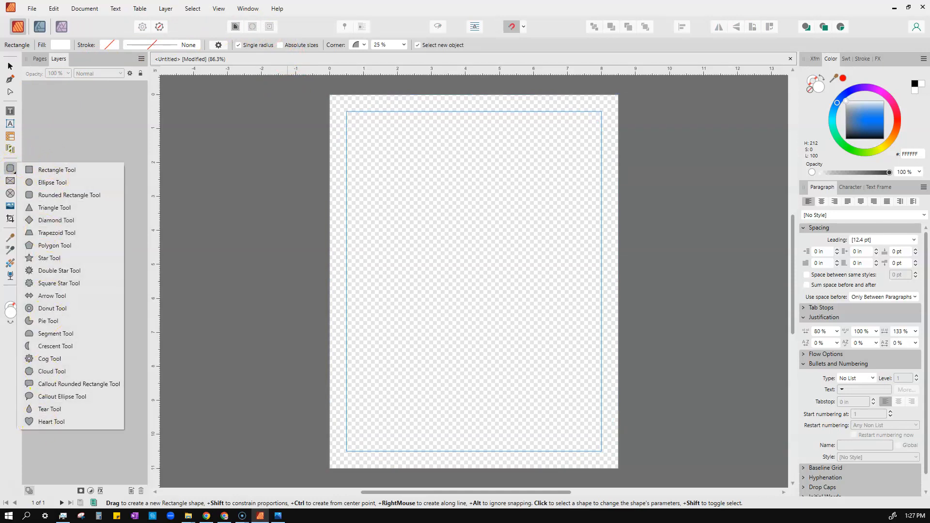
pyautogui.click(9, 169)
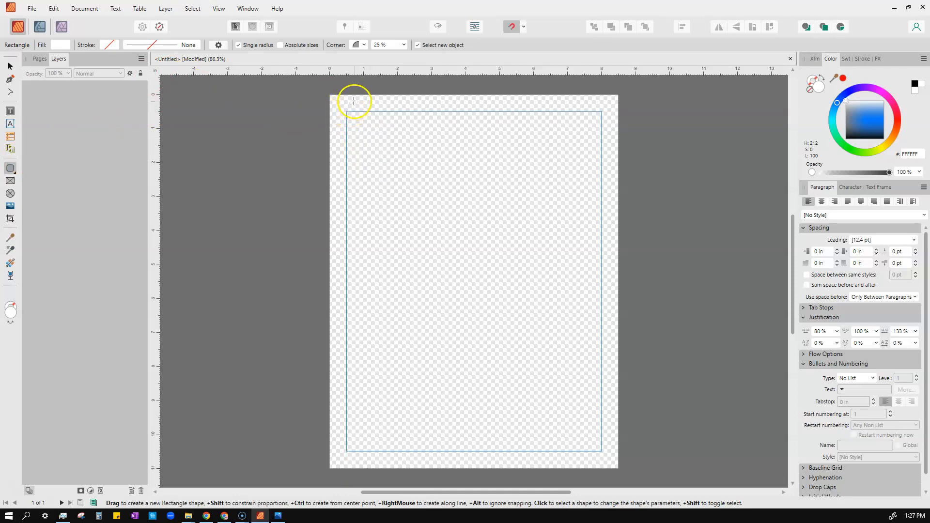
pyautogui.click(510, 25)
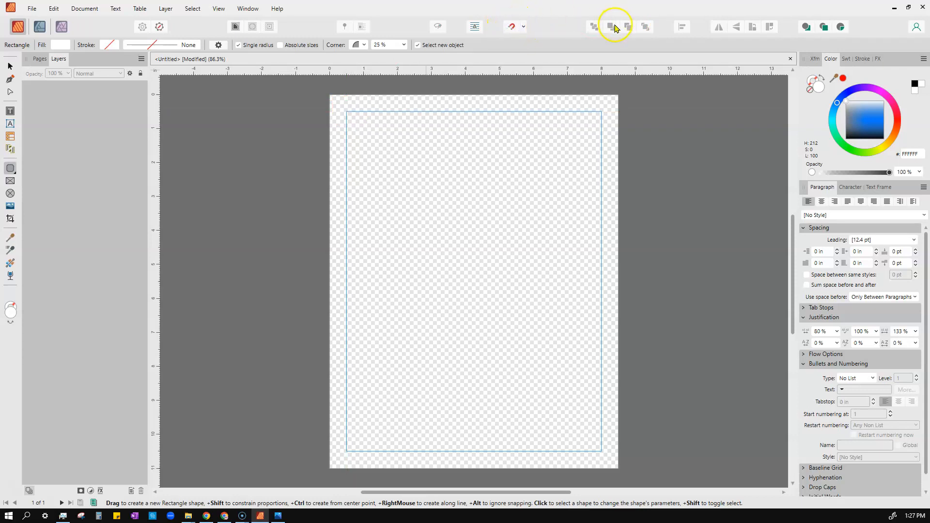
pyautogui.click(514, 28)
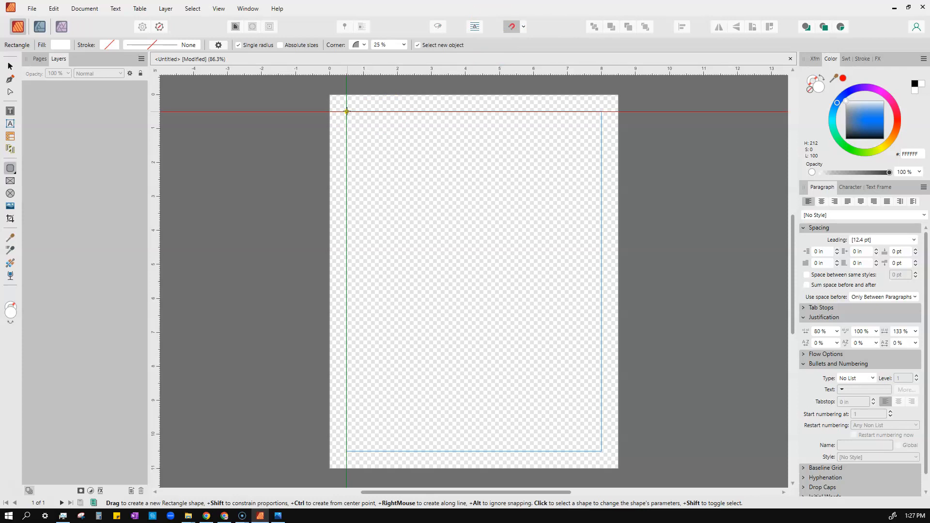
pyautogui.moveTo(347, 112)
pyautogui.mouseDown()
pyautogui.moveTo(419, 194)
pyautogui.moveTo(600, 452)
pyautogui.mouseUp()
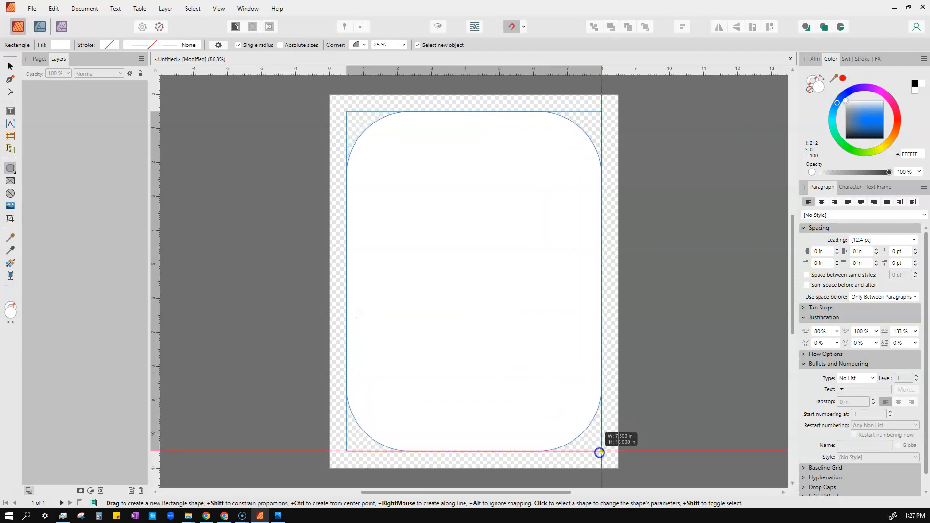
pyautogui.moveTo(600, 453); pyautogui.dragTo(599, 452)
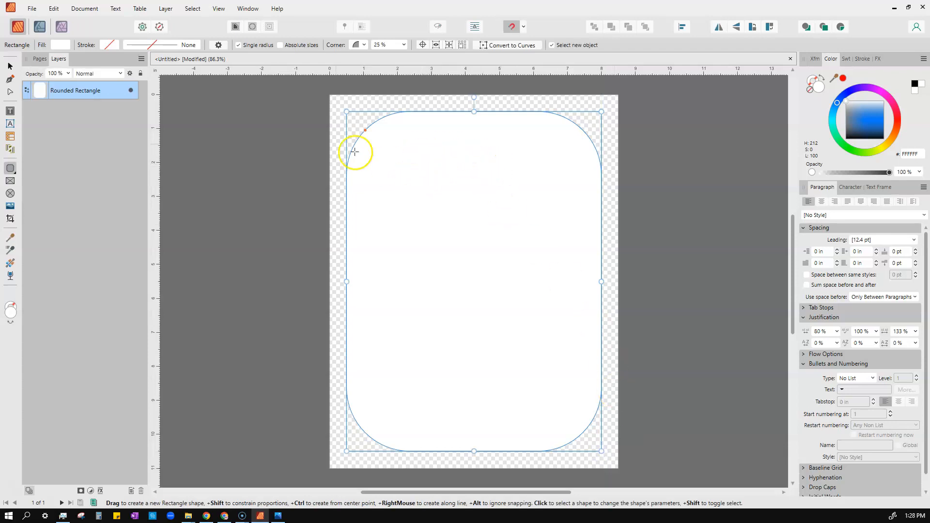
# - Move the rounded rectangle to the page's top-left corner and stretch it to cover the whole page
pyautogui.click(9, 67)
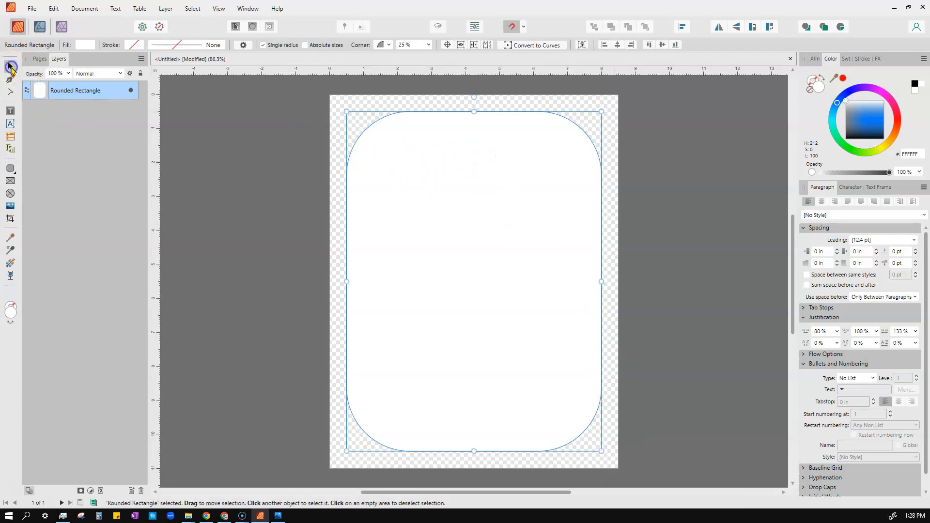
pyautogui.moveTo(429, 191); pyautogui.dragTo(401, 178)
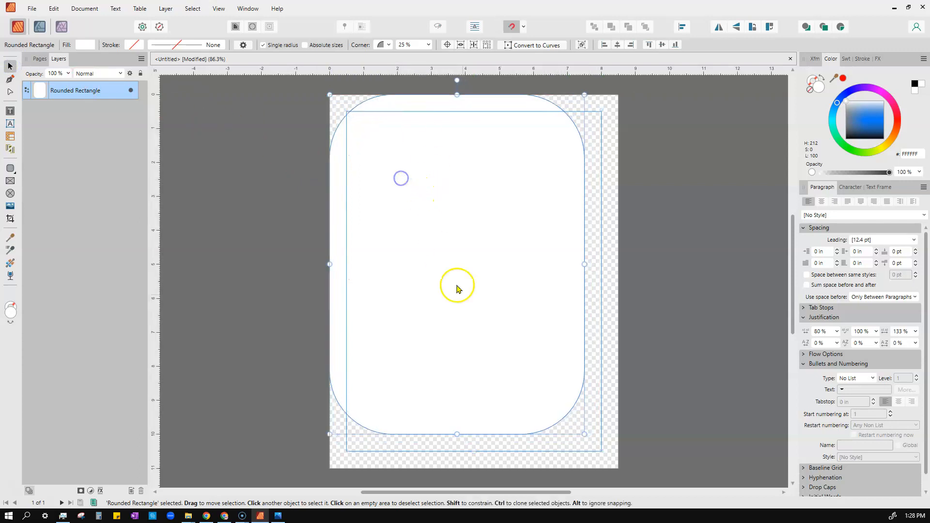
pyautogui.moveTo(585, 433); pyautogui.dragTo(619, 465)
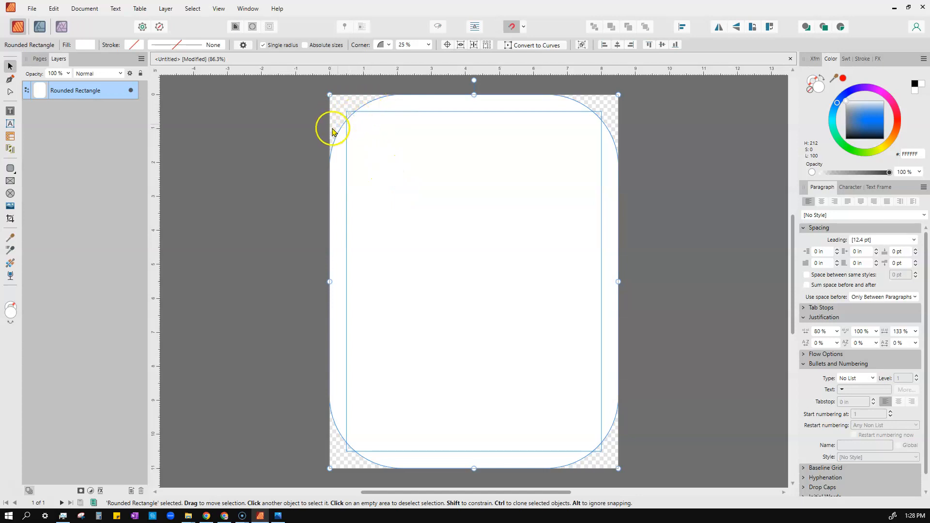
# - Reduce the page-sized rounded rectangle's corner radius to 0% and lock its layer
pyautogui.click(9, 168)
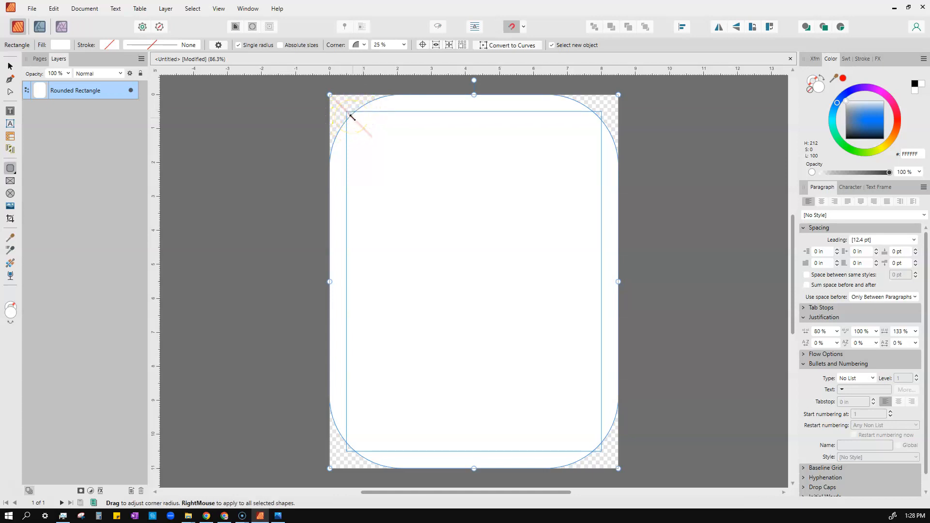
pyautogui.moveTo(351, 116); pyautogui.dragTo(317, 88)
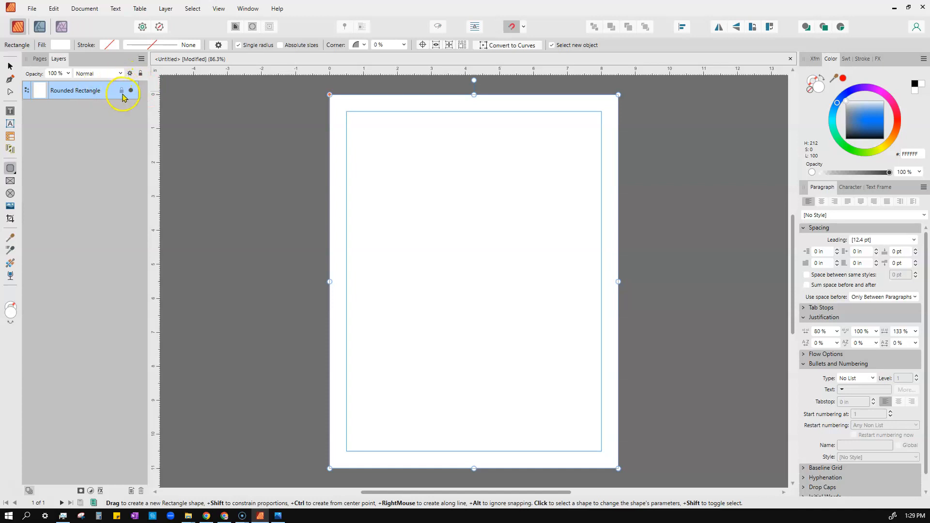
pyautogui.click(121, 91)
# - Try pink fills such as FFF9FF and B00067 on the locked background rectangle, and return its fill to white FFFFFF
pyautogui.moveTo(891, 149)
pyautogui.mouseDown()
pyautogui.moveTo(883, 153)
pyautogui.moveTo(897, 118)
pyautogui.moveTo(883, 92)
pyautogui.moveTo(853, 101)
pyautogui.moveTo(834, 145)
pyautogui.moveTo(838, 103)
pyautogui.moveTo(831, 141)
pyautogui.moveTo(838, 105)
pyautogui.moveTo(887, 104)
pyautogui.moveTo(887, 127)
pyautogui.moveTo(889, 102)
pyautogui.mouseUp()
pyautogui.click(880, 118)
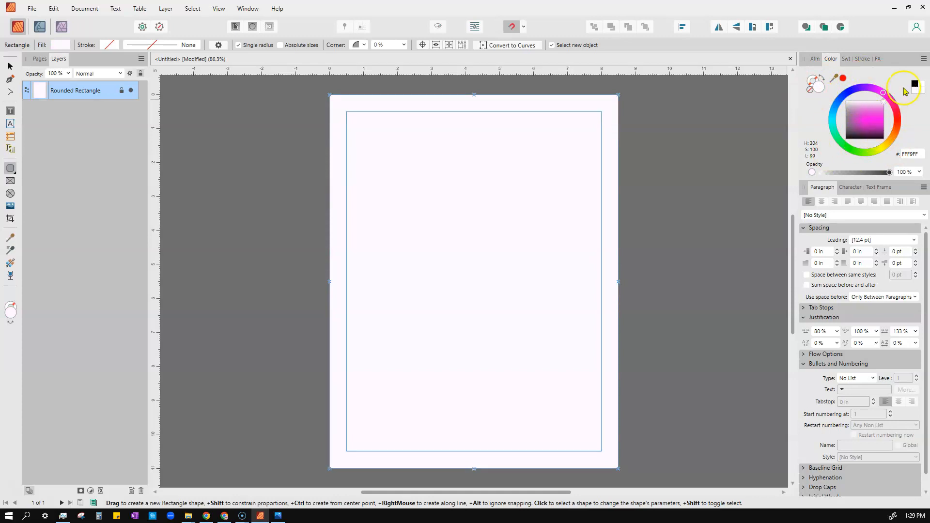
pyautogui.click(923, 59)
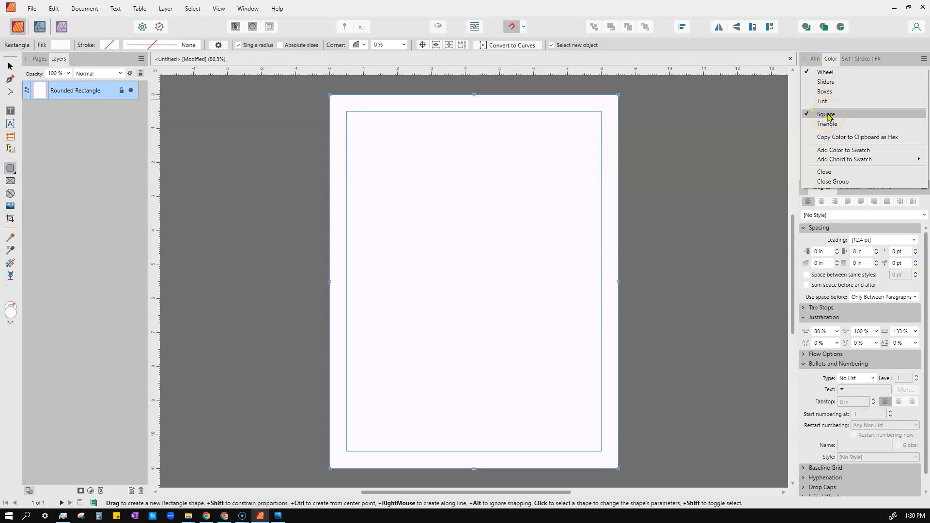
pyautogui.click(914, 58)
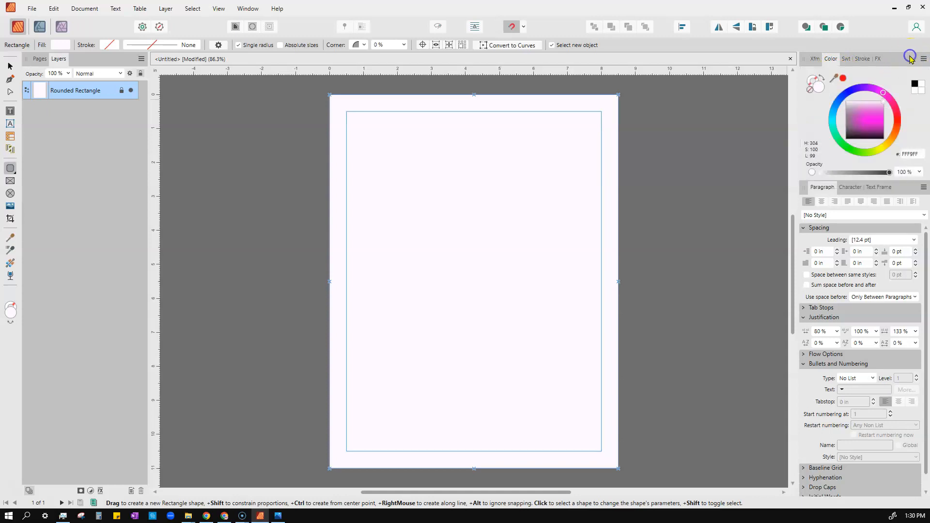
pyautogui.moveTo(888, 100); pyautogui.dragTo(898, 129)
pyautogui.click(894, 104)
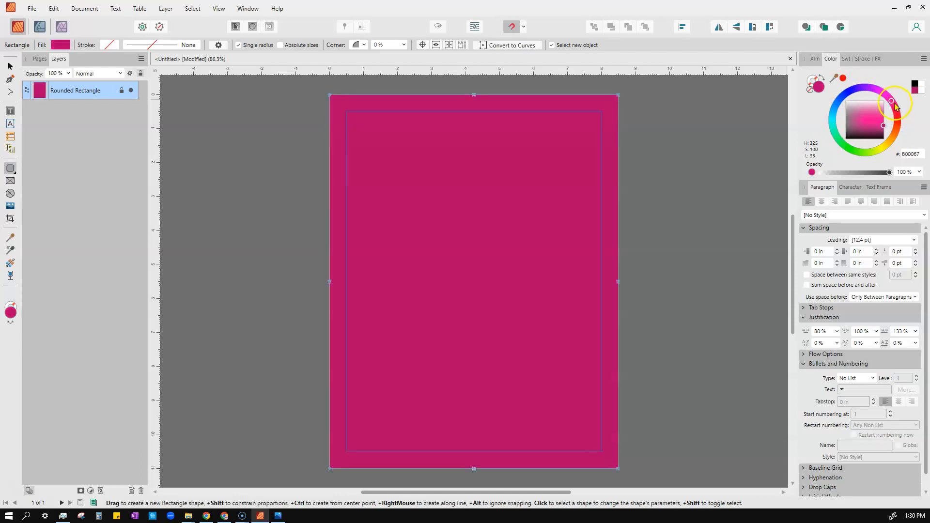
pyautogui.moveTo(883, 126); pyautogui.dragTo(721, 86)
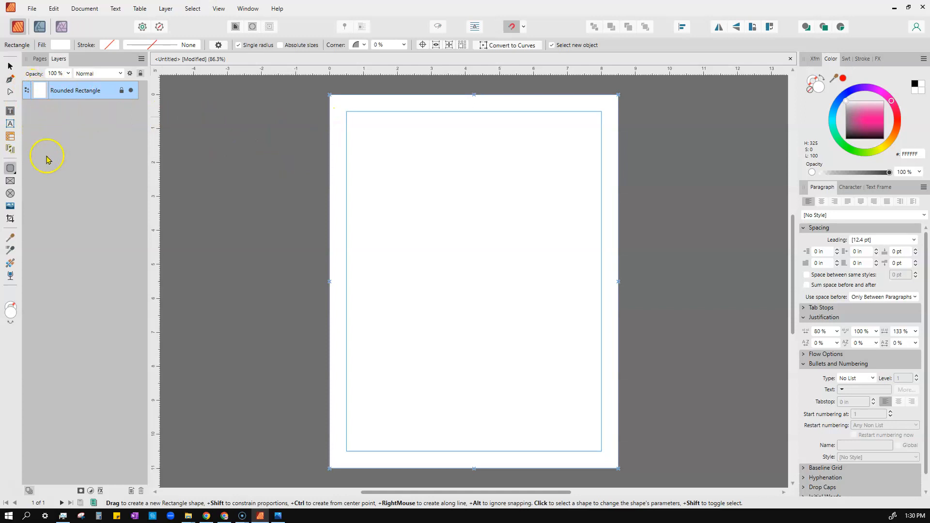
pyautogui.click(12, 169)
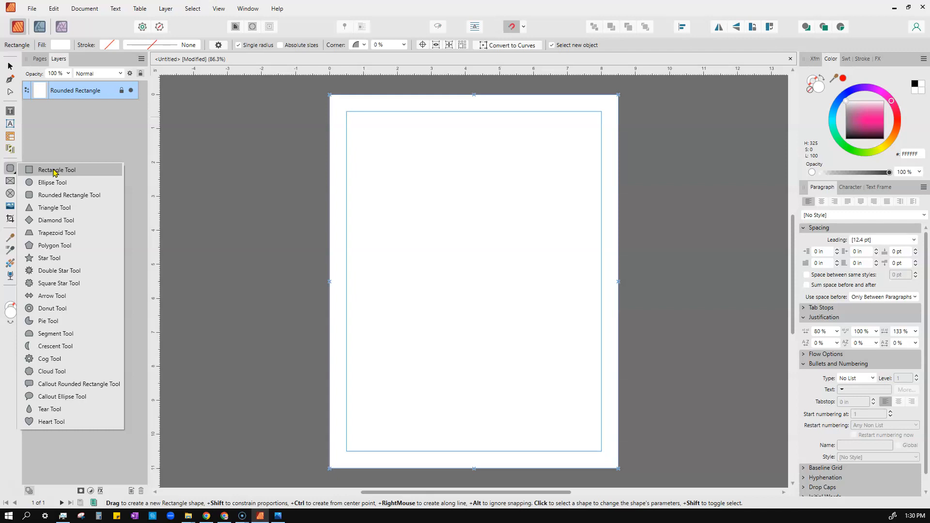
pyautogui.click(29, 135)
pyautogui.click(10, 136)
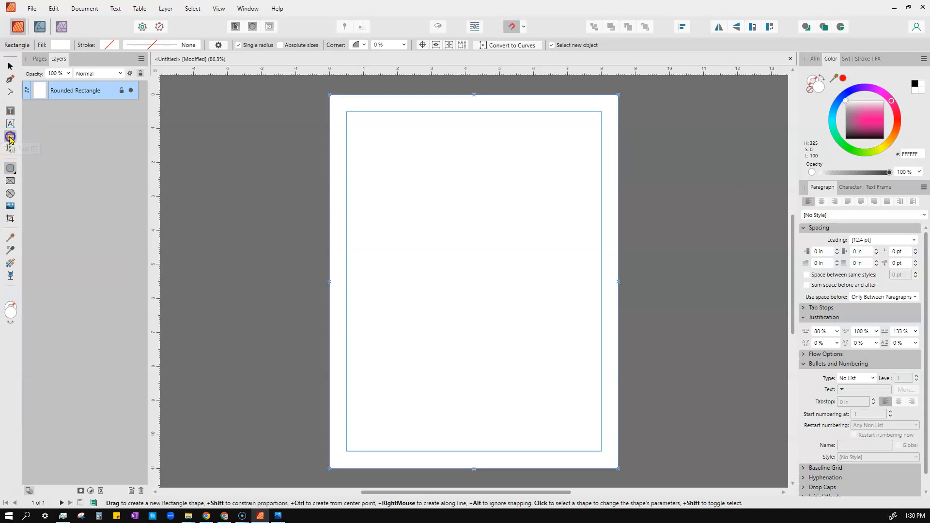
pyautogui.moveTo(352, 130); pyautogui.dragTo(523, 281)
pyautogui.moveTo(526, 307); pyautogui.dragTo(506, 334)
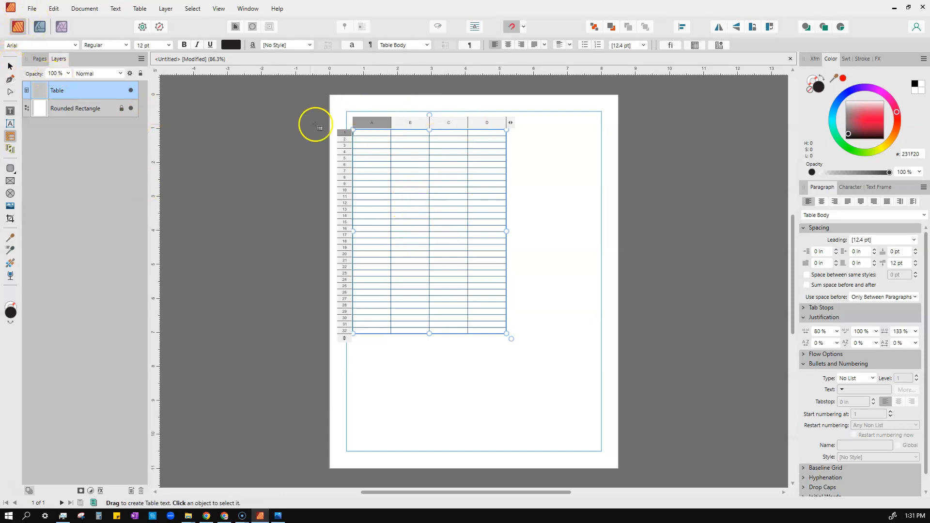
pyautogui.click(9, 67)
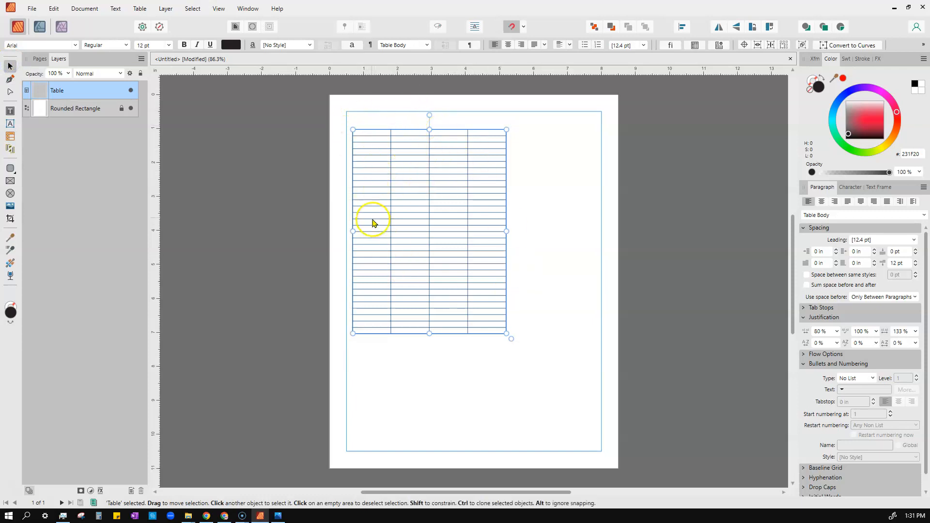
pyautogui.press('Delete')
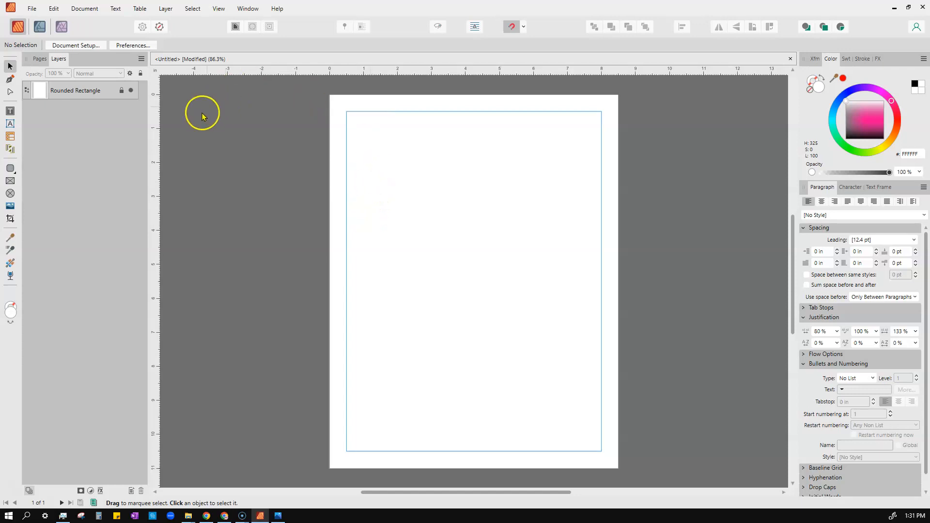
# - Draw a thin white rectangle from the left margin to the page's horizontal center, about 2 in below the page top, and deselect it
pyautogui.click(12, 175)
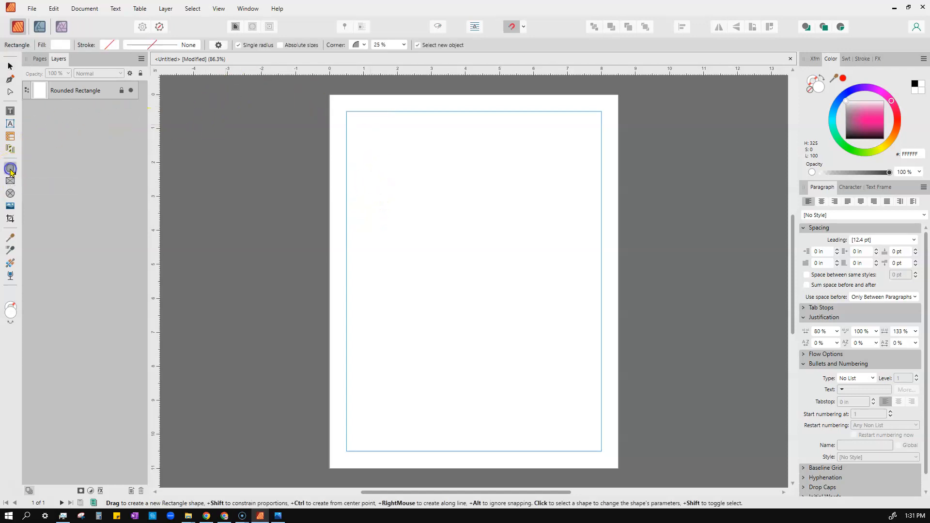
pyautogui.click(39, 169)
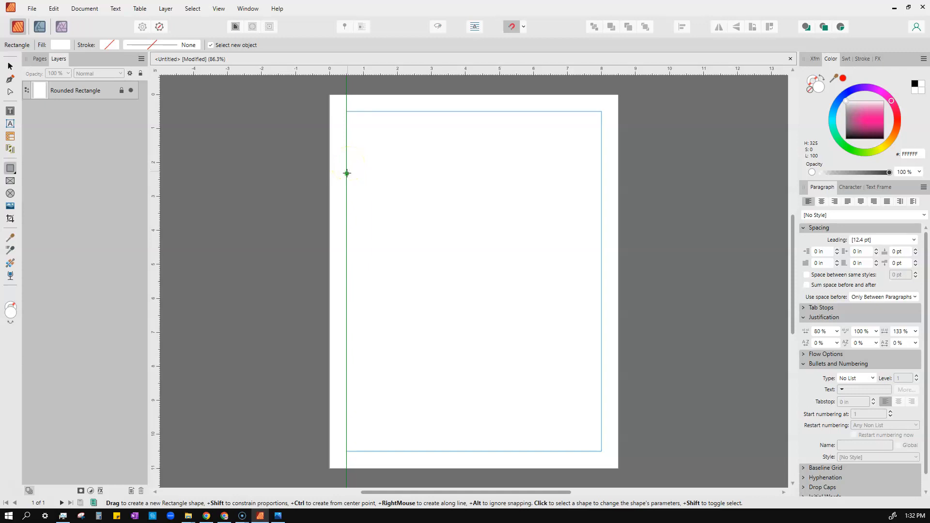
pyautogui.moveTo(347, 164); pyautogui.dragTo(472, 183)
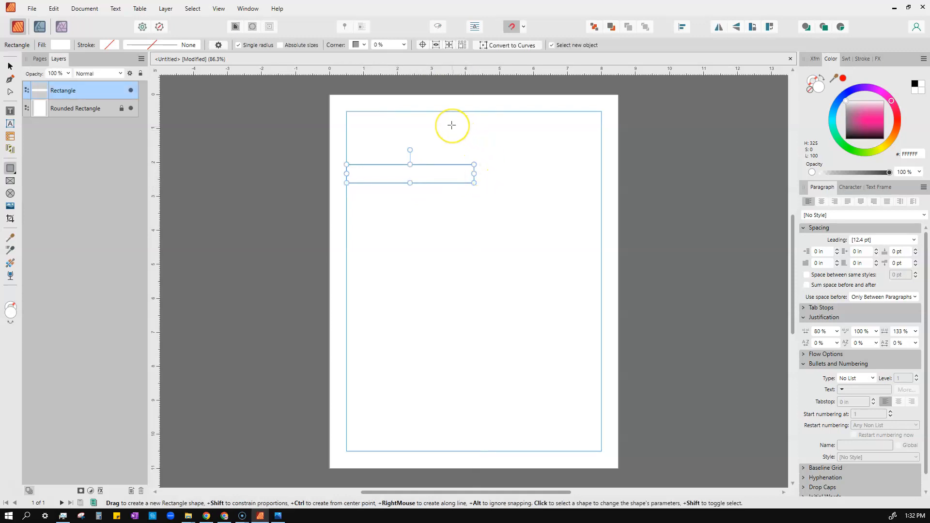
pyautogui.click(11, 66)
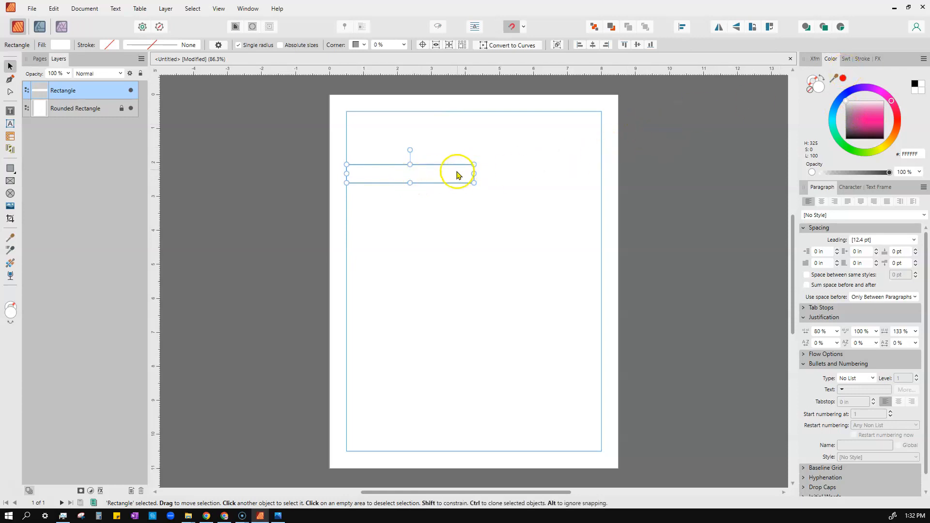
pyautogui.click(484, 148)
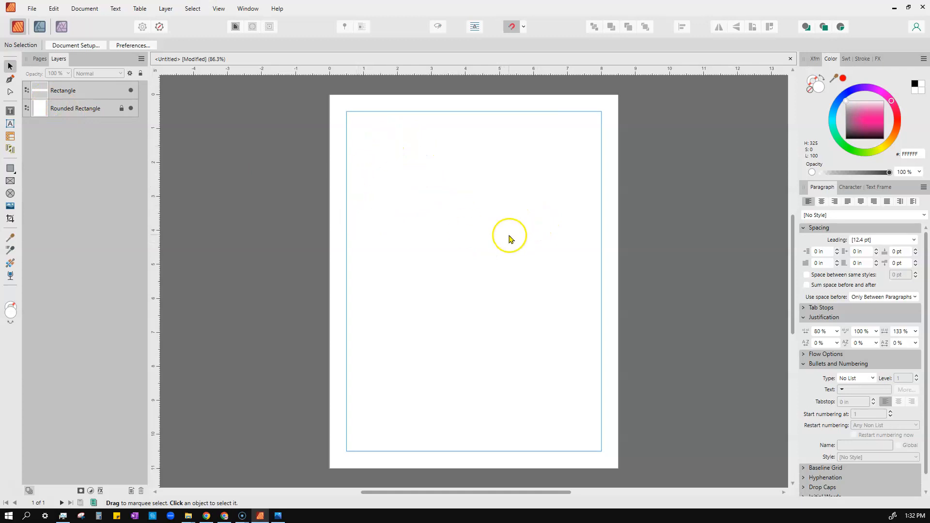
# - Select the thin rectangle and give it a solid black outline 0.2 pt wide
pyautogui.click(52, 92)
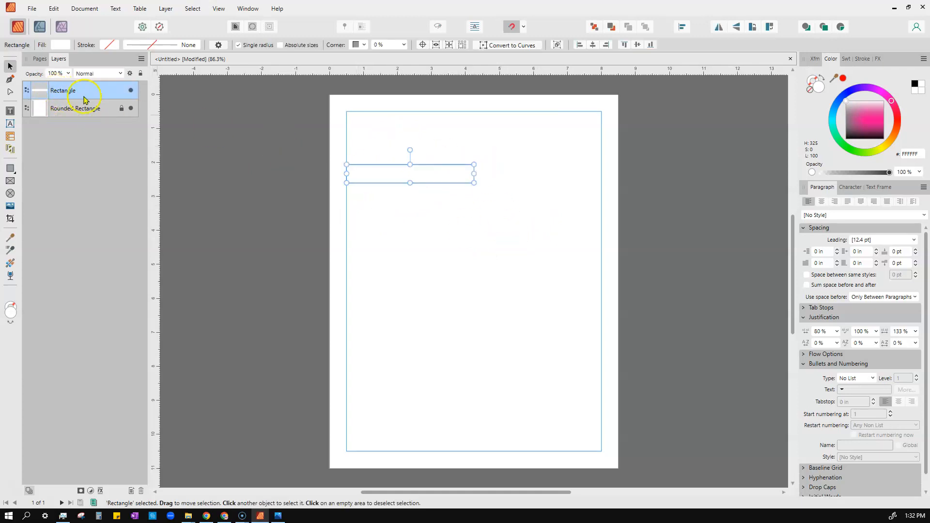
pyautogui.click(52, 92)
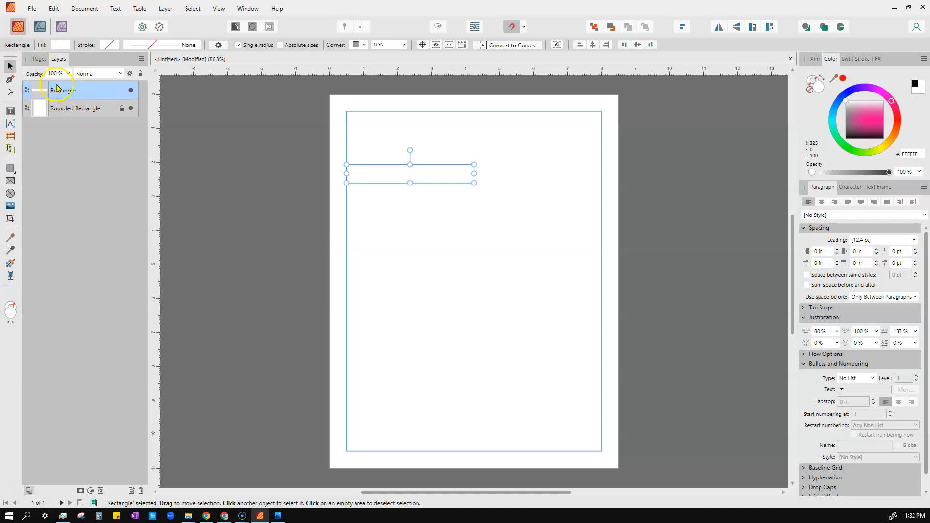
pyautogui.click(37, 58)
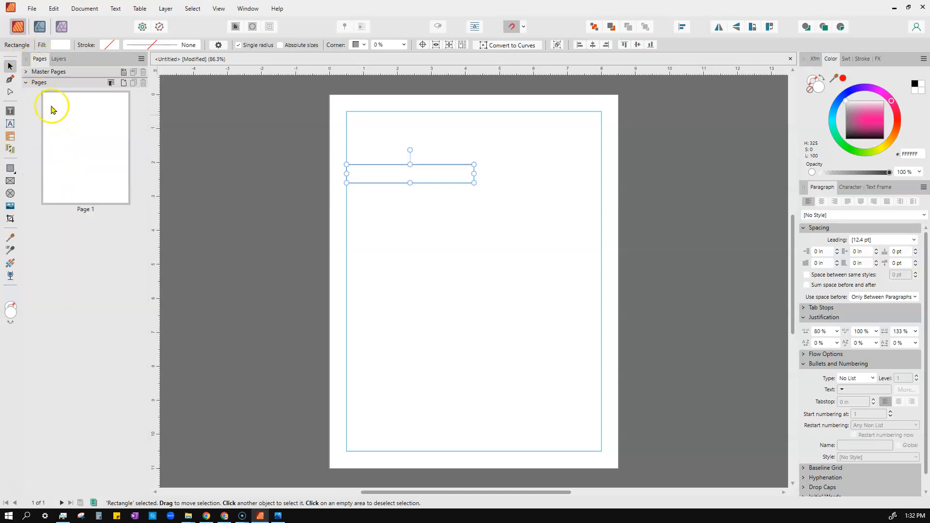
pyautogui.click(57, 60)
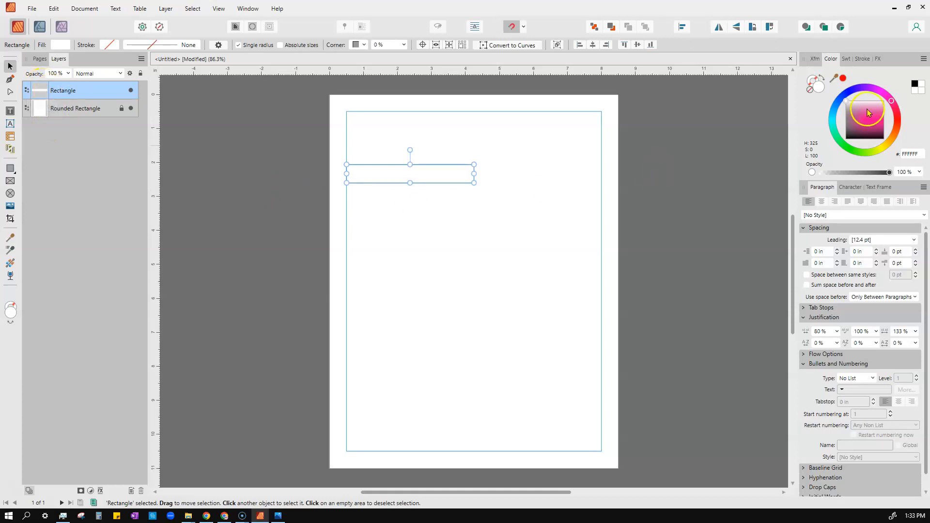
pyautogui.click(810, 80)
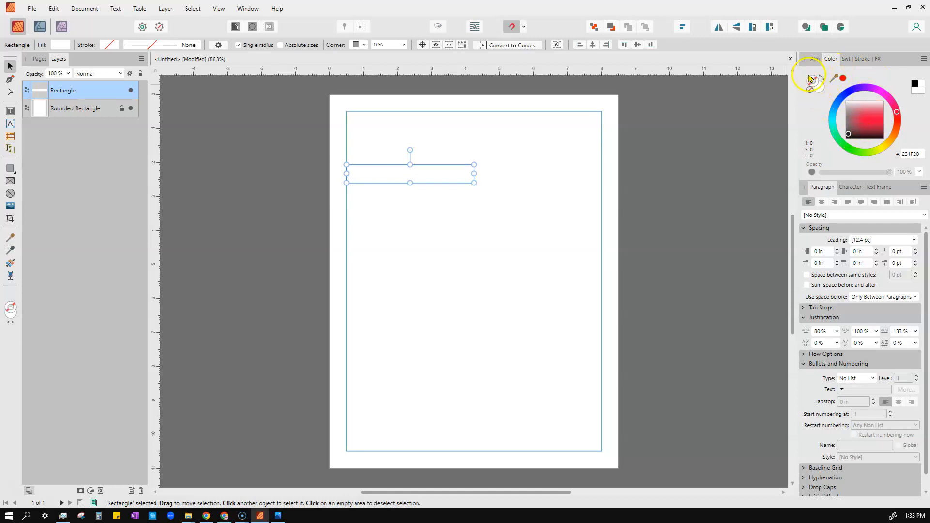
pyautogui.click(846, 138)
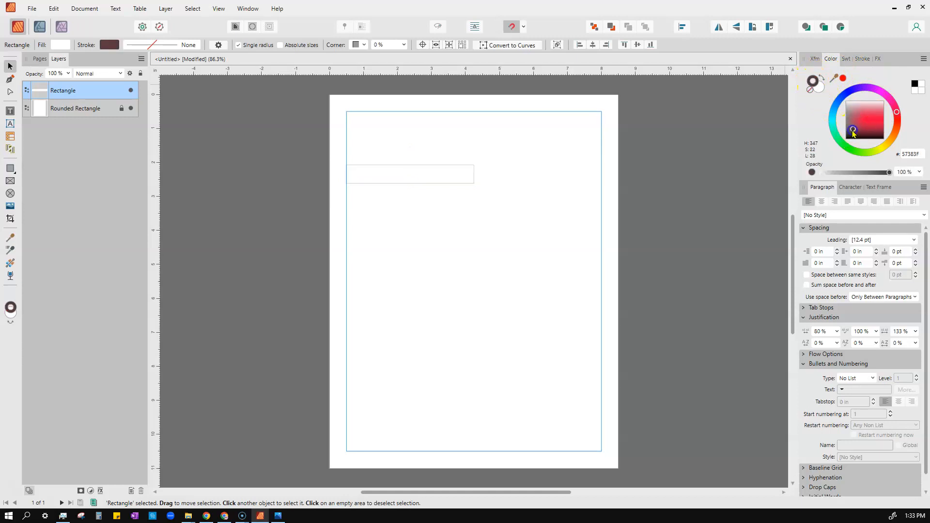
pyautogui.click(848, 59)
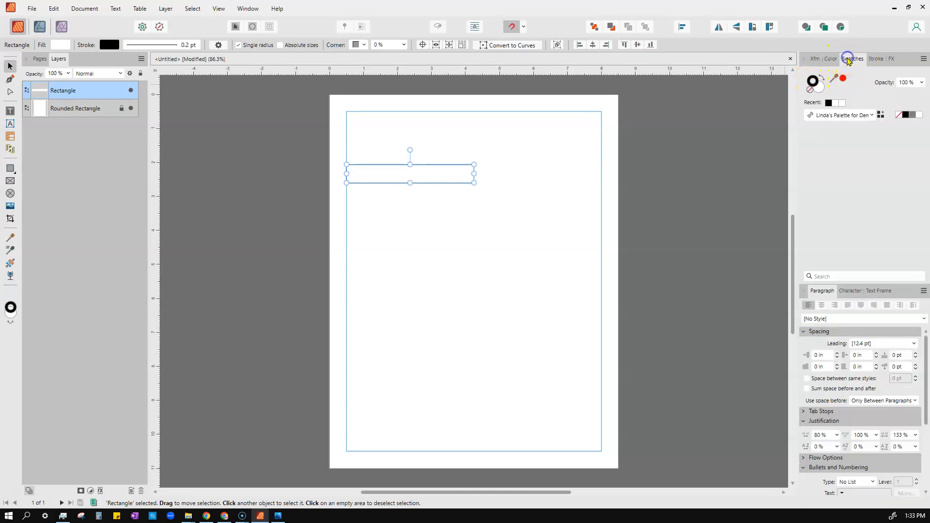
pyautogui.click(872, 59)
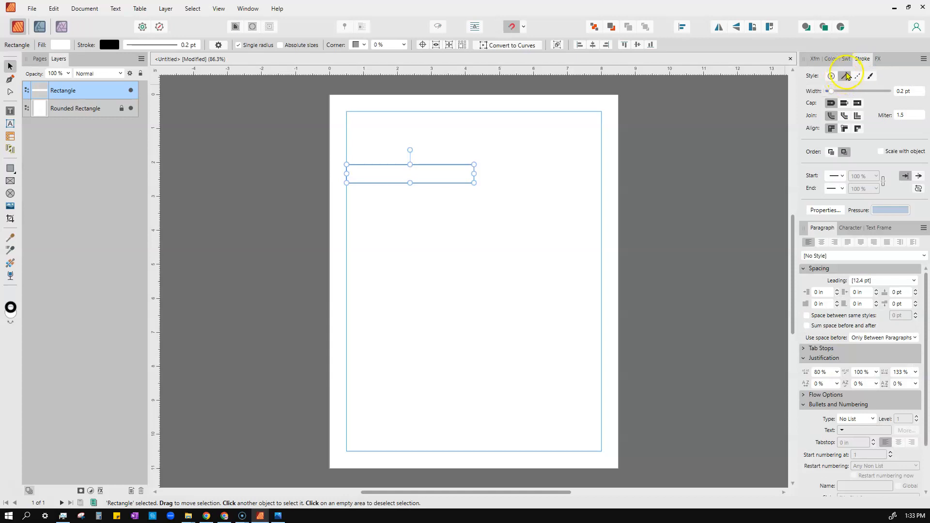
# - Remove the thin rectangle's outline, restore it as a 0.2 pt solid line, and deselect the rectangle
pyautogui.click(831, 77)
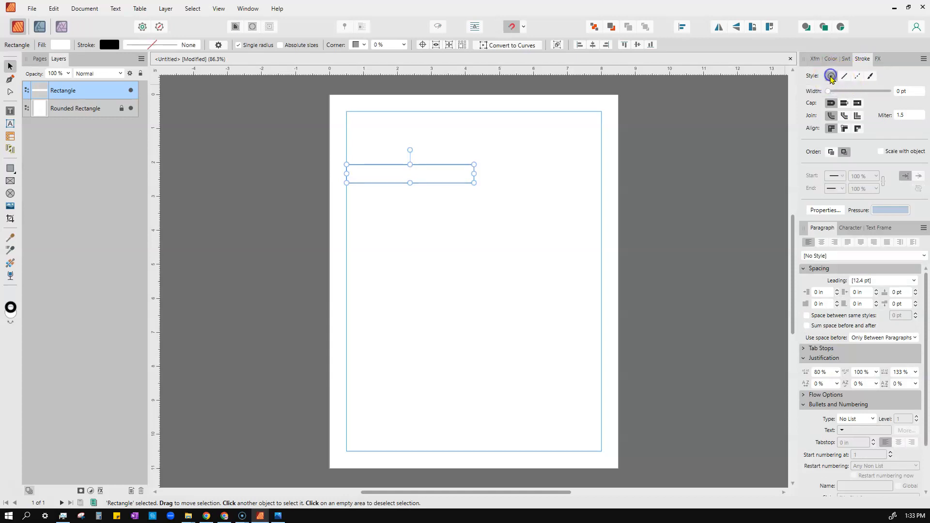
pyautogui.click(832, 59)
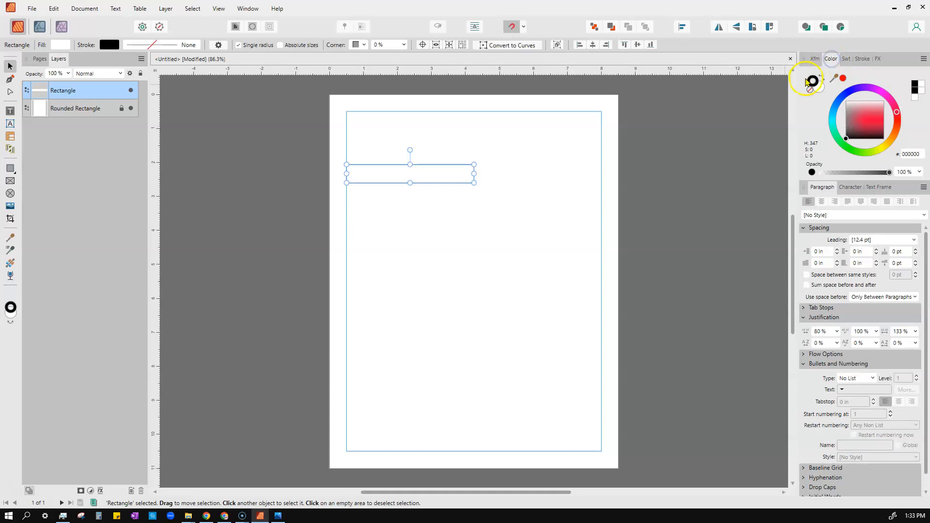
pyautogui.click(863, 59)
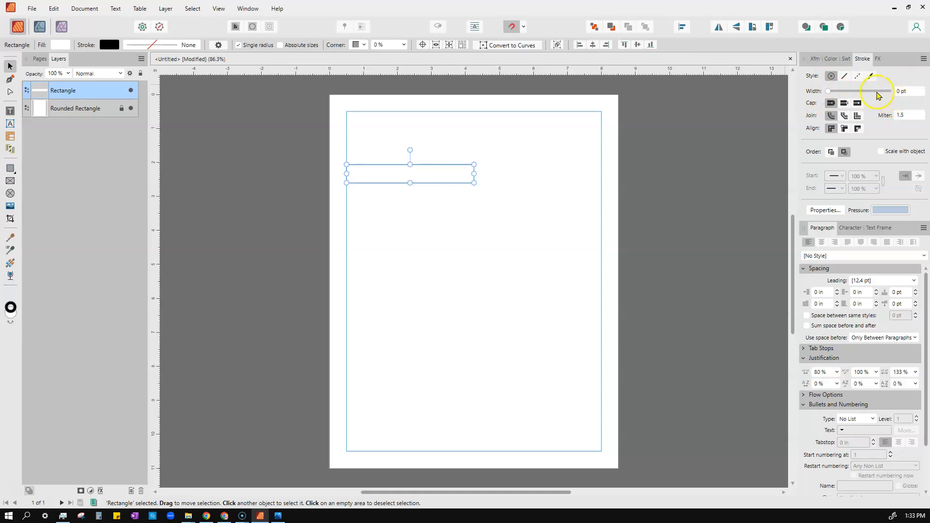
pyautogui.click(844, 77)
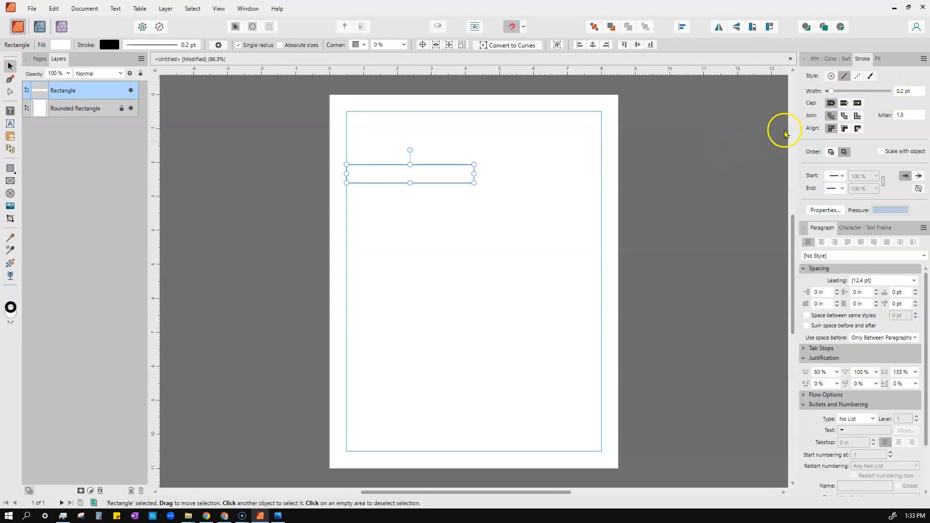
pyautogui.click(569, 180)
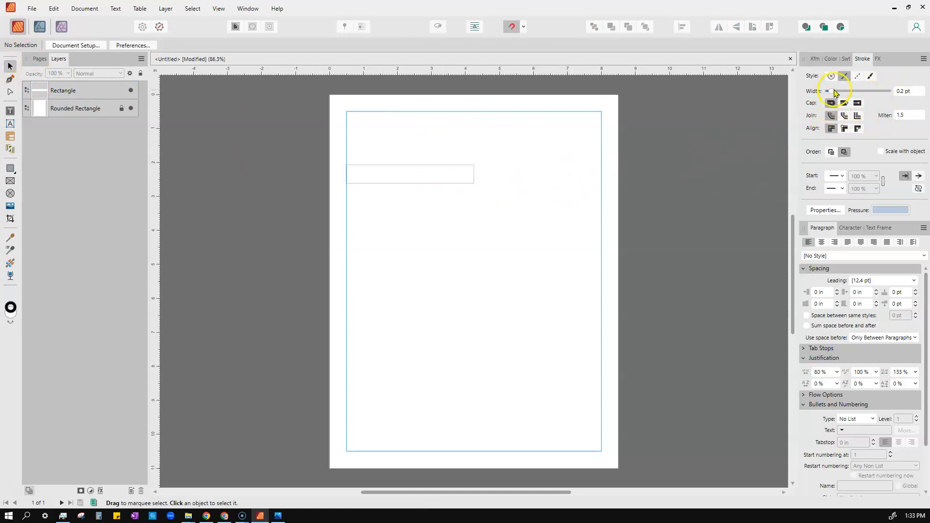
# - Select the thin rectangle again and increase its stroke width to 1 pt
pyautogui.click(67, 90)
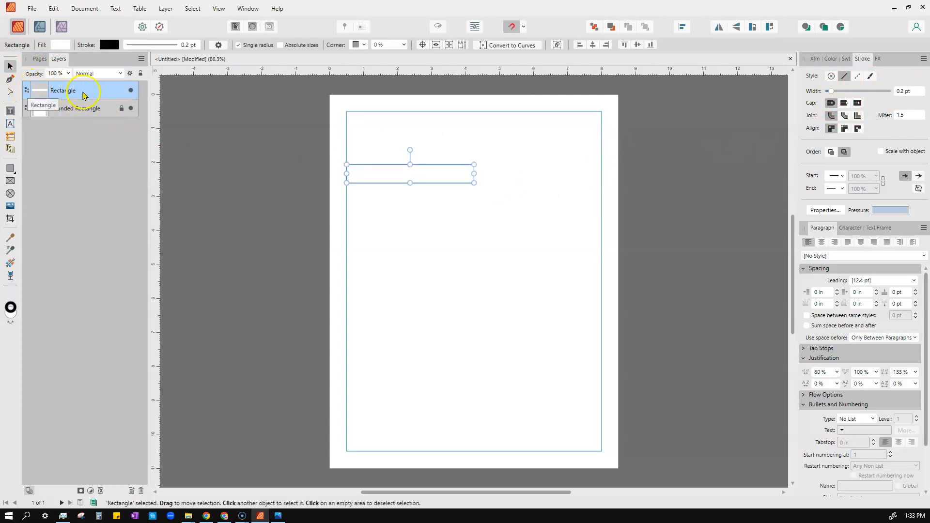
pyautogui.moveTo(831, 91); pyautogui.dragTo(841, 92)
pyautogui.click(903, 91)
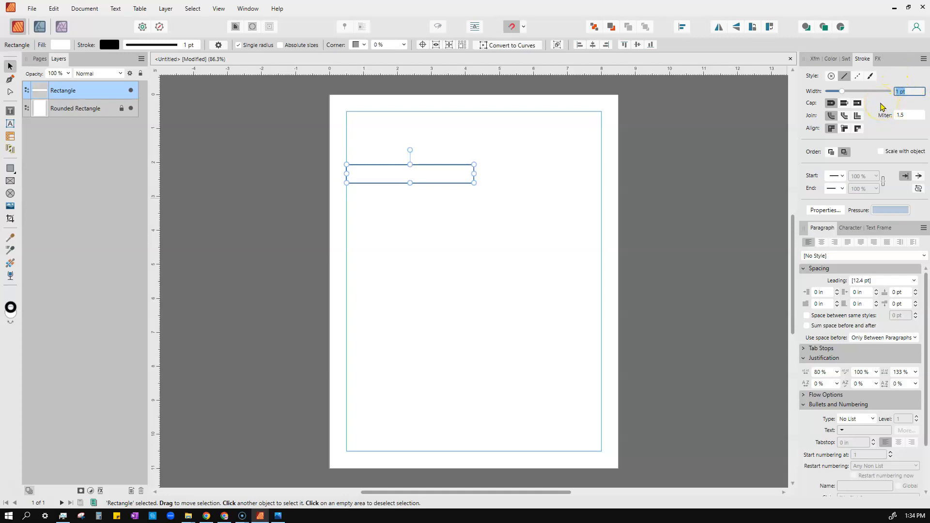
pyautogui.click(909, 93)
# - Try stroke scaling by enlarging the rectangle to the right margin, shrink it back to about 3.75 × 0.68 in, and turn scaling off
pyautogui.click(881, 152)
pyautogui.moveTo(474, 182)
pyautogui.mouseDown()
pyautogui.moveTo(583, 256)
pyautogui.moveTo(422, 187)
pyautogui.moveTo(603, 272)
pyautogui.mouseUp()
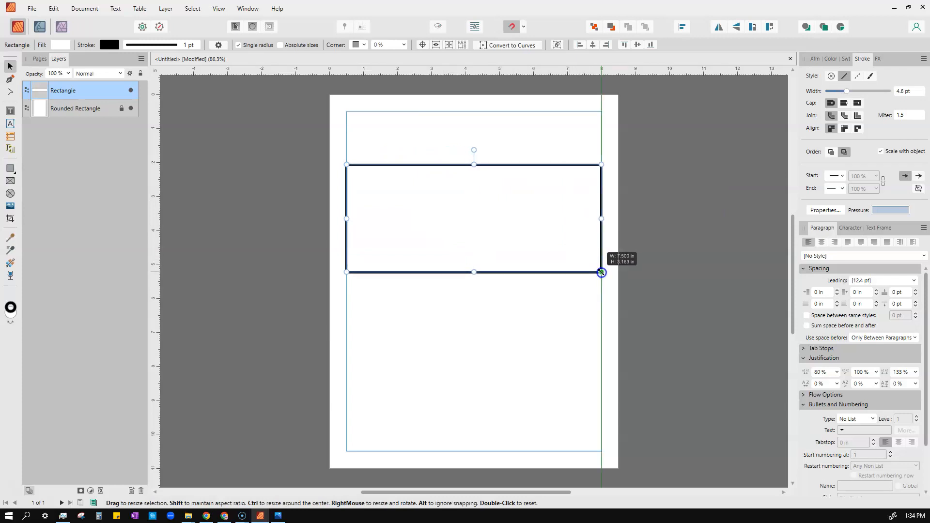
pyautogui.moveTo(602, 272)
pyautogui.mouseDown()
pyautogui.moveTo(396, 184)
pyautogui.moveTo(507, 212)
pyautogui.moveTo(463, 189)
pyautogui.moveTo(488, 191)
pyautogui.moveTo(474, 189)
pyautogui.mouseUp()
pyautogui.click(881, 152)
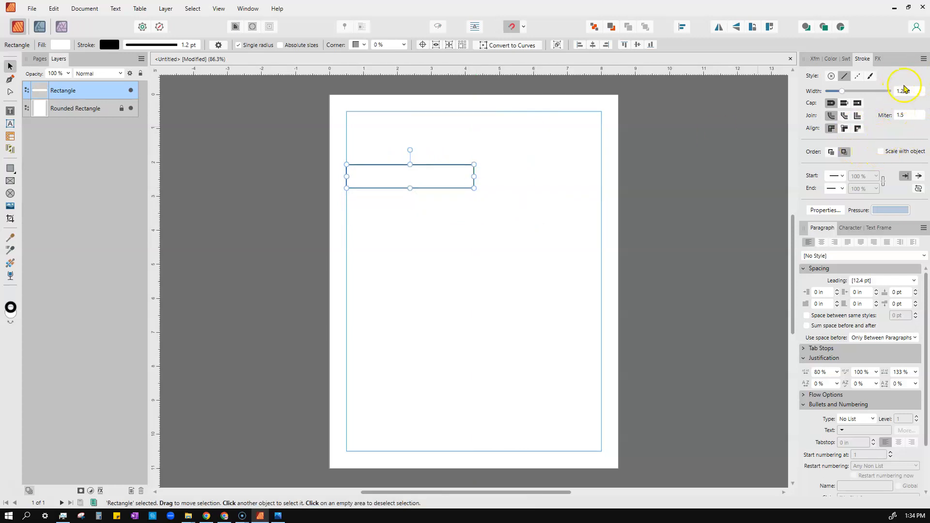
# - Set the rectangle's stroke width to 1 pt and move it up along the left margin to about 1.7 in below the page top
pyautogui.click(903, 91)
pyautogui.write('1')
pyautogui.press('Return')
pyautogui.click(430, 169)
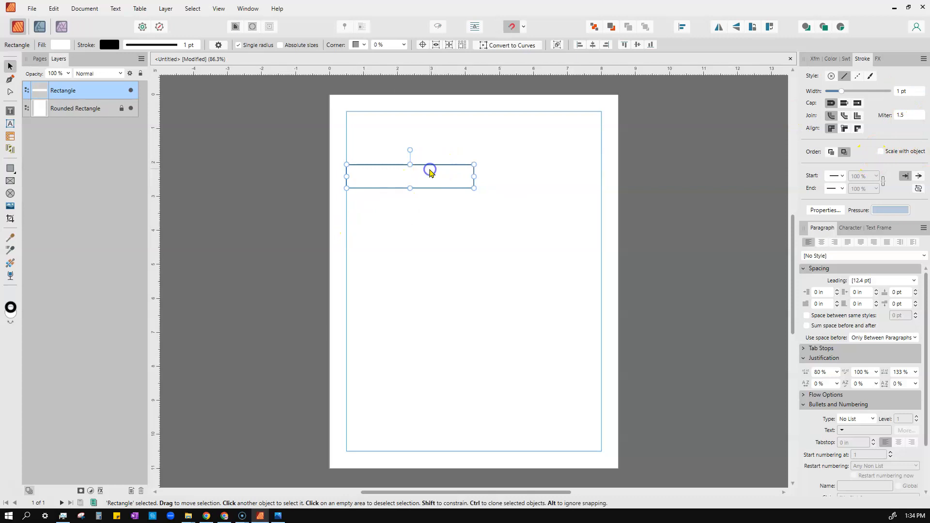
pyautogui.moveTo(378, 189); pyautogui.dragTo(371, 167)
pyautogui.click(423, 172)
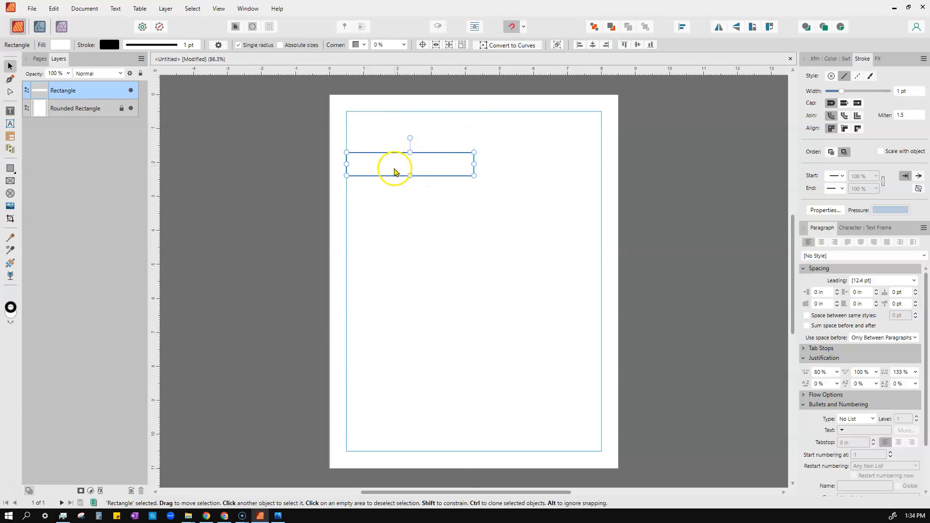
# - Duplicate the outlined rectangle and place the copy directly beneath the original, with their edges touching
pyautogui.rightClick(381, 166)
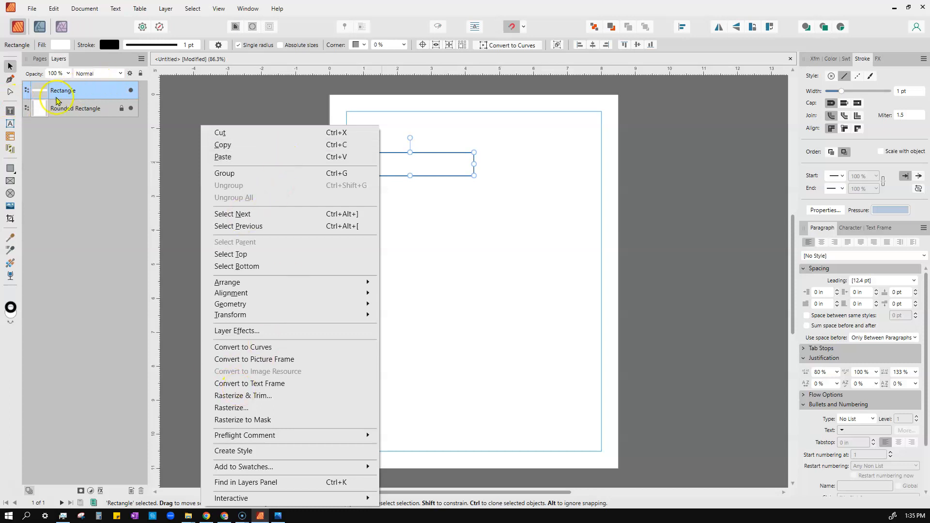
pyautogui.doubleClick(63, 89)
pyautogui.click(43, 92)
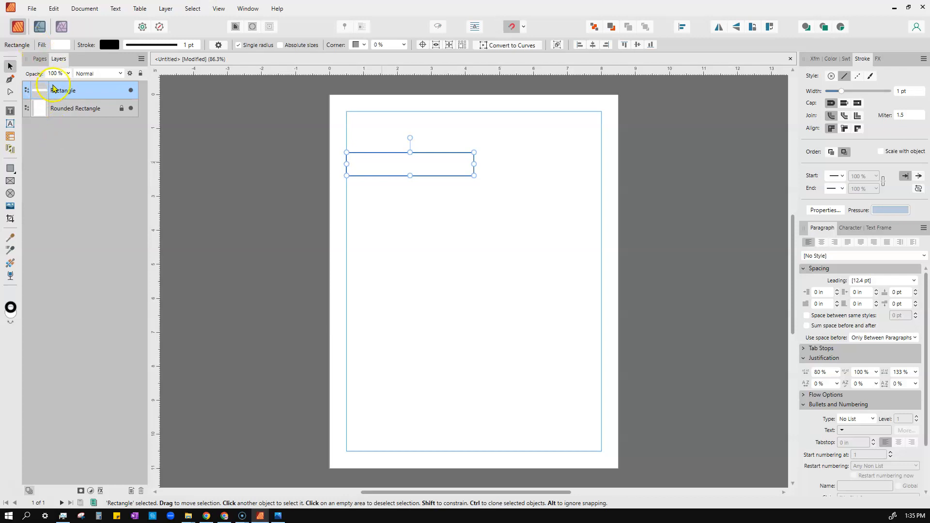
pyautogui.rightClick(41, 92)
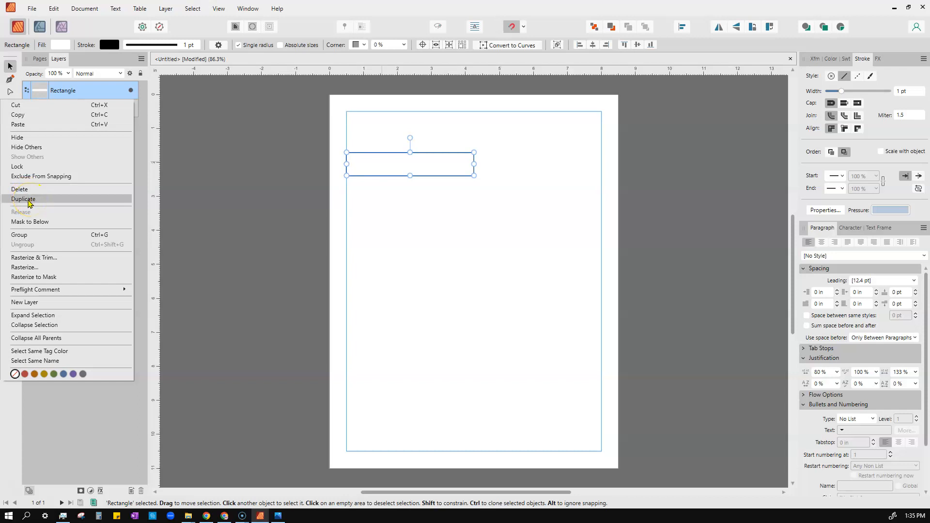
pyautogui.click(38, 203)
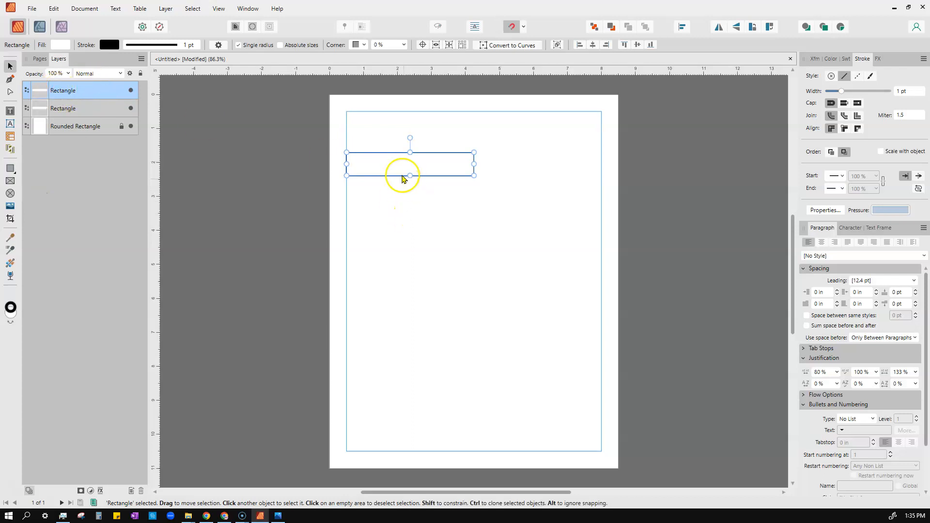
pyautogui.moveTo(391, 167); pyautogui.dragTo(390, 188)
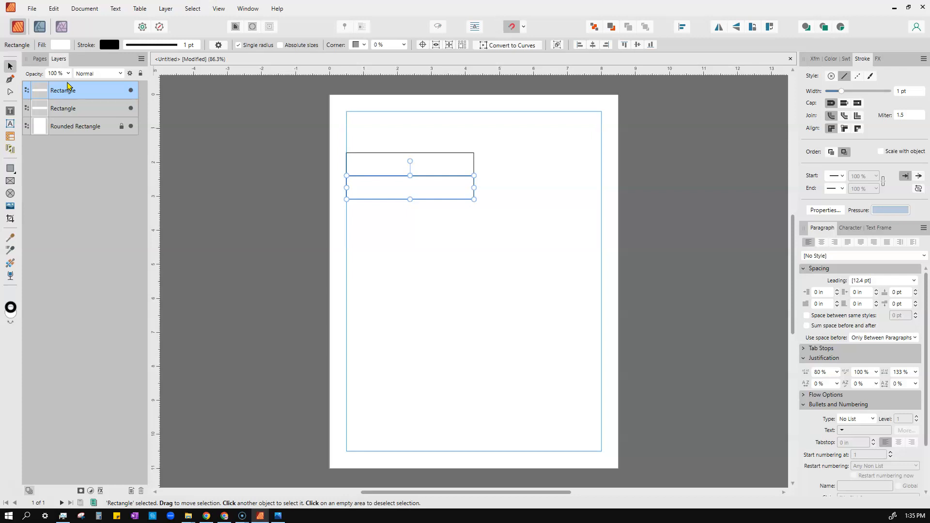
# - Repeat the offset duplication six more times to build a column of eight touching rectangles, and deselect
pyautogui.hotkey('ctrl', 'j')
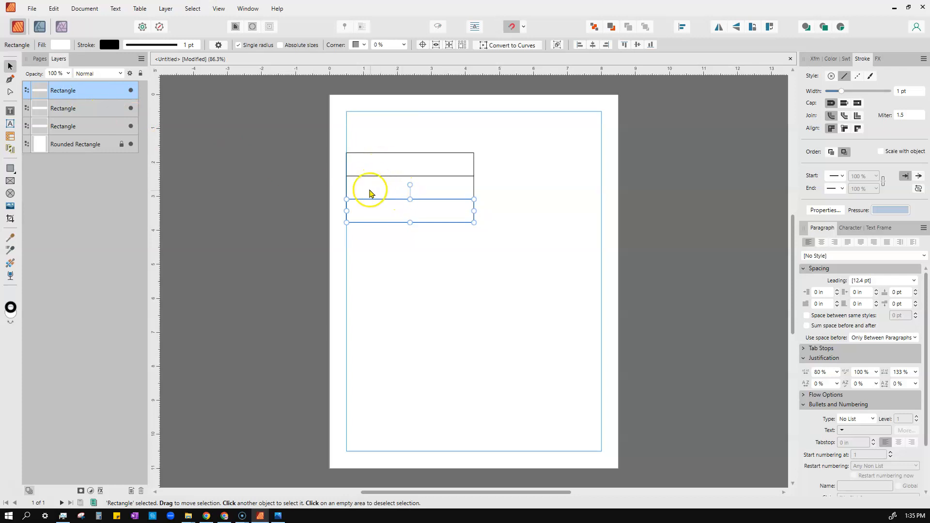
pyautogui.click(814, 58)
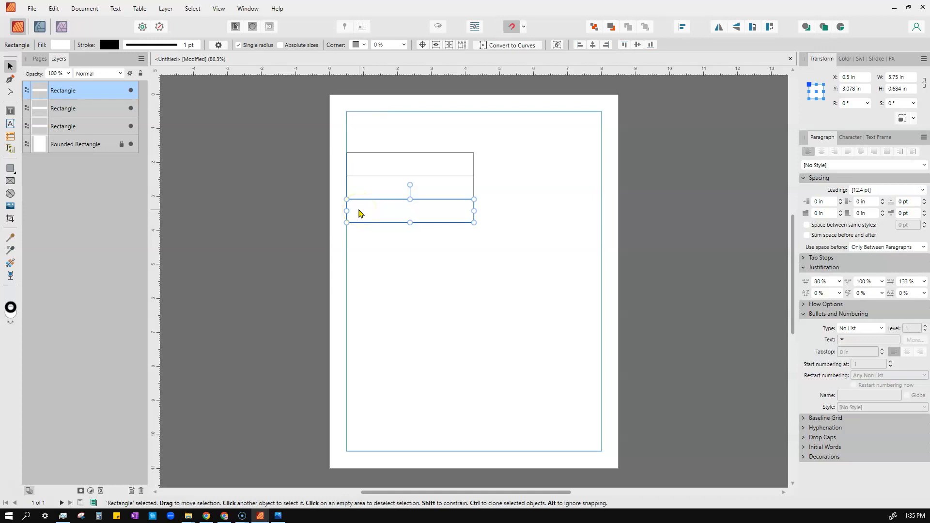
pyautogui.hotkey('ctrl', 'j')
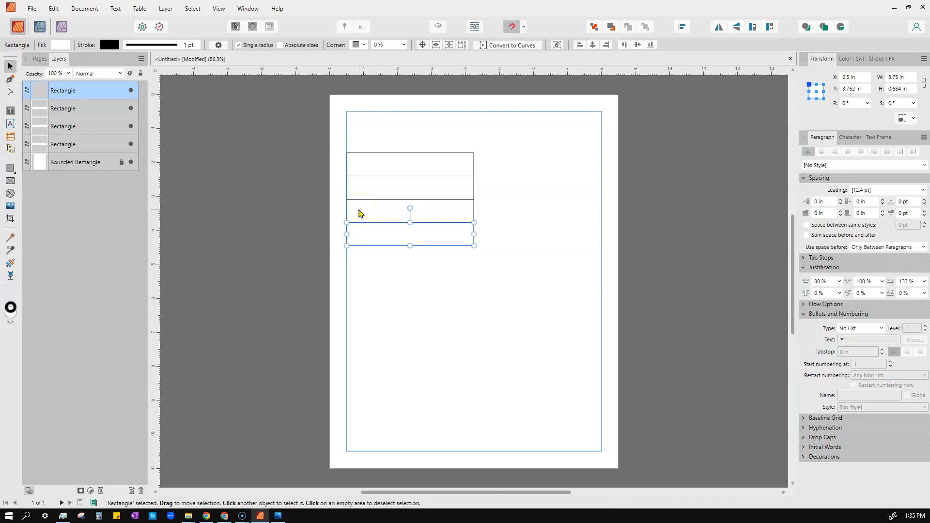
pyautogui.hotkey('ctrl', 'j')
pyautogui.hotkey('ctrl', 'j')
pyautogui.hotkey('ctrl', 'j')
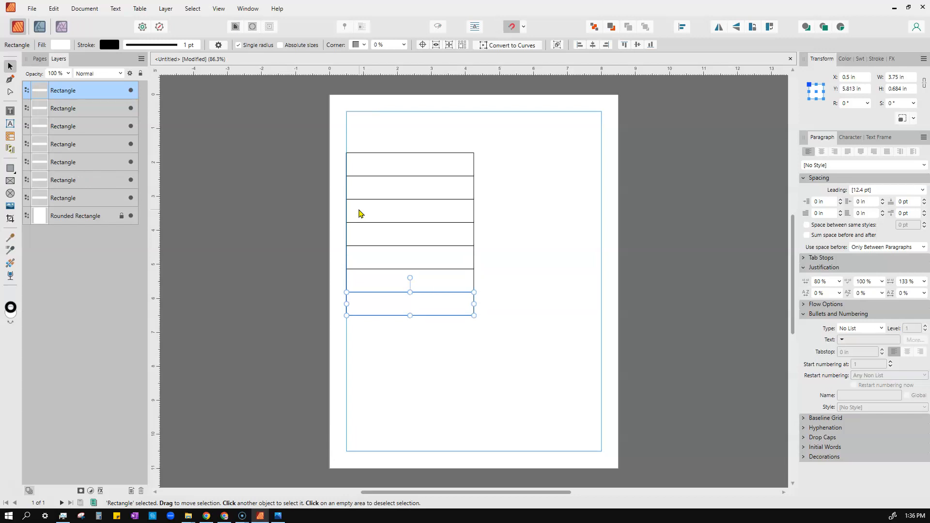
pyautogui.hotkey('ctrl', 'j')
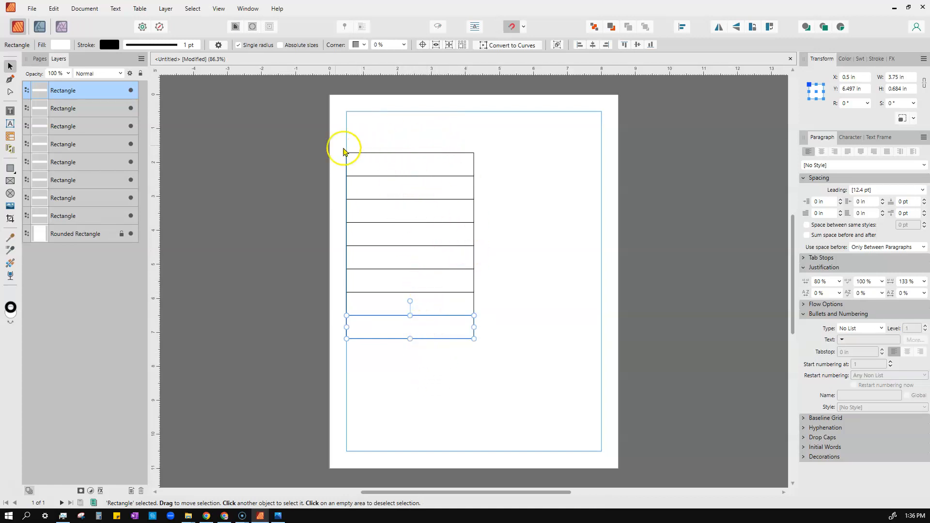
pyautogui.click(295, 182)
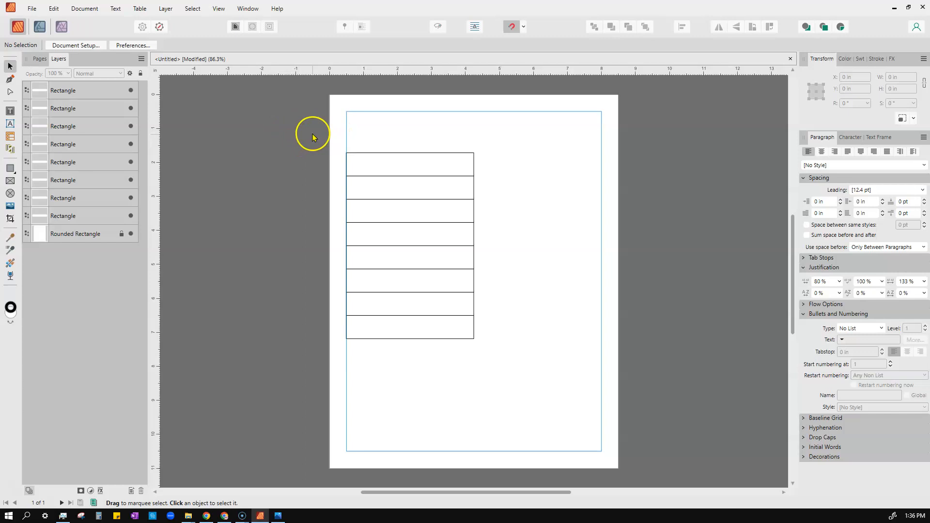
# - Select all eight stacked rectangles and stretch them together down to the bottom margin, for a total height of 8.79 in
pyautogui.moveTo(315, 126); pyautogui.dragTo(501, 373)
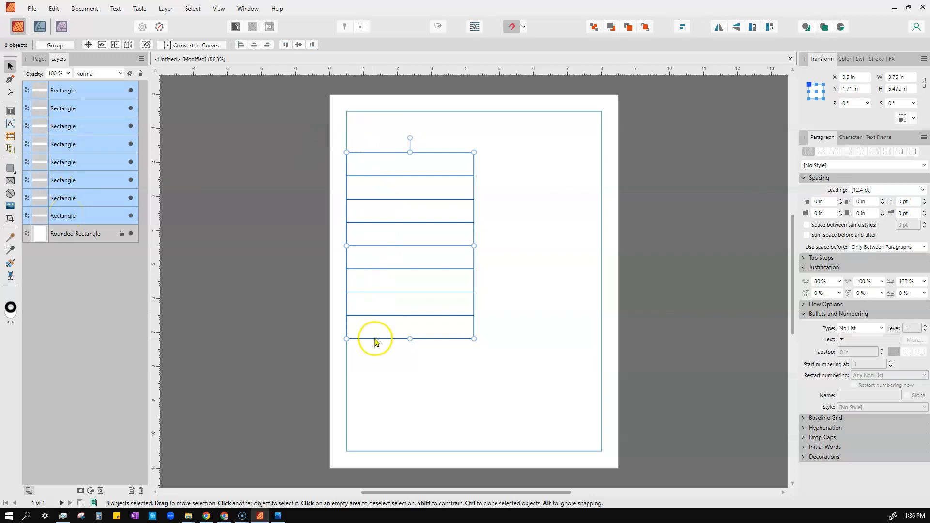
pyautogui.click(515, 146)
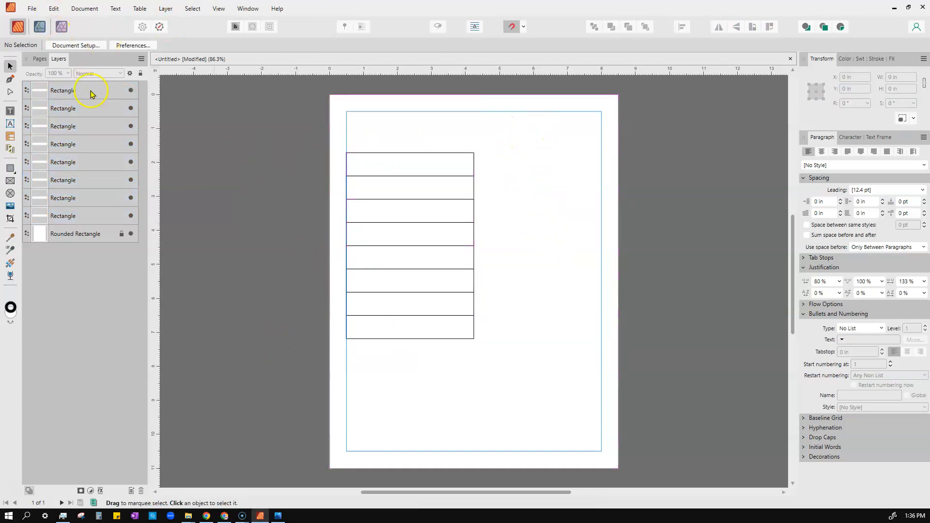
pyautogui.click(49, 91)
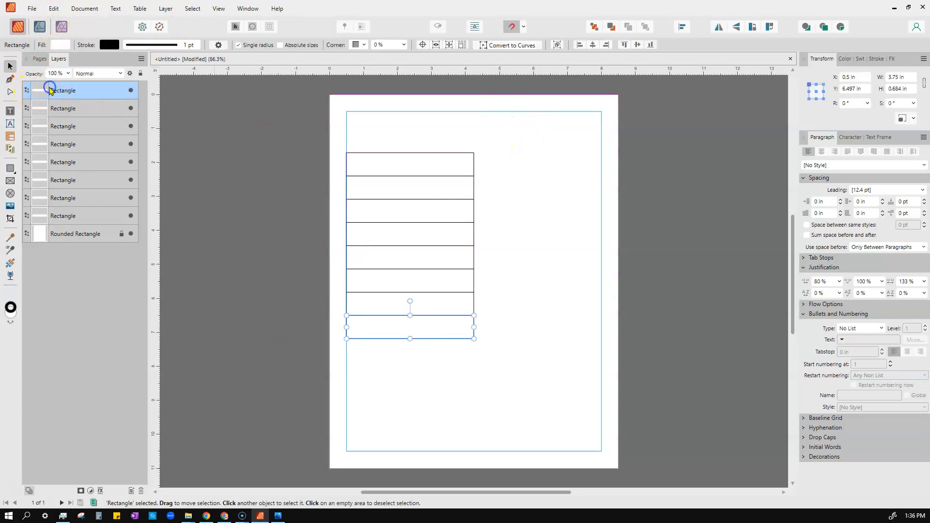
pyautogui.keyDown('shift'); pyautogui.click(62, 220); pyautogui.keyUp('shift')
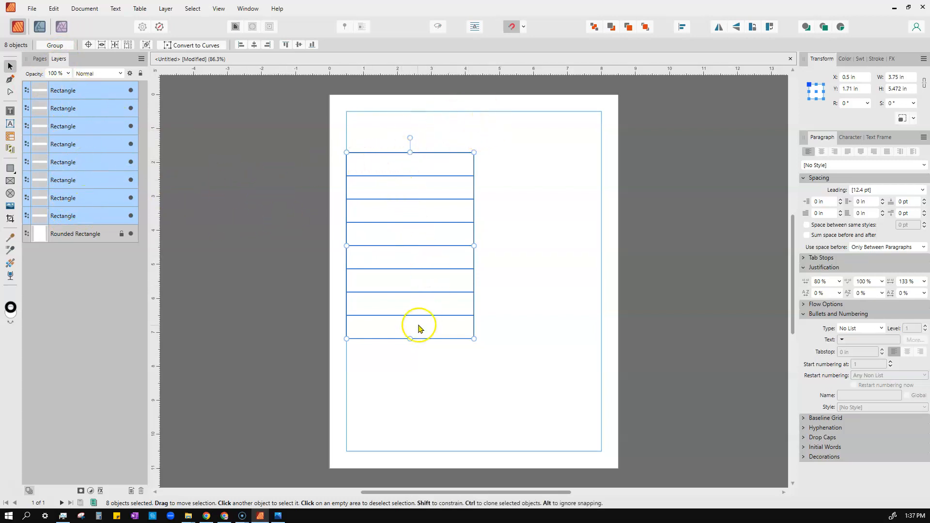
pyautogui.moveTo(409, 338); pyautogui.dragTo(402, 451)
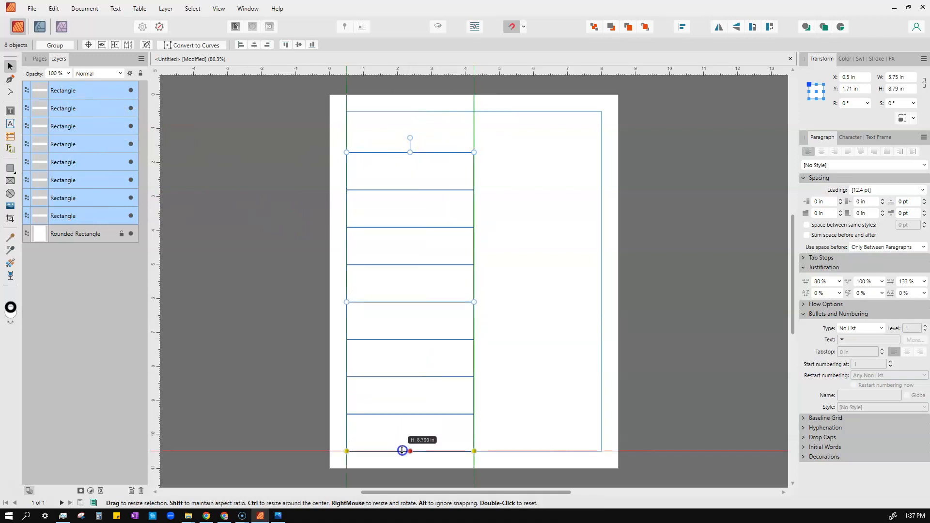
# - Narrow the eight selected rectangles to about 2.74 in wide, keeping them on the left margin, and group them
pyautogui.moveTo(474, 302); pyautogui.dragTo(437, 294)
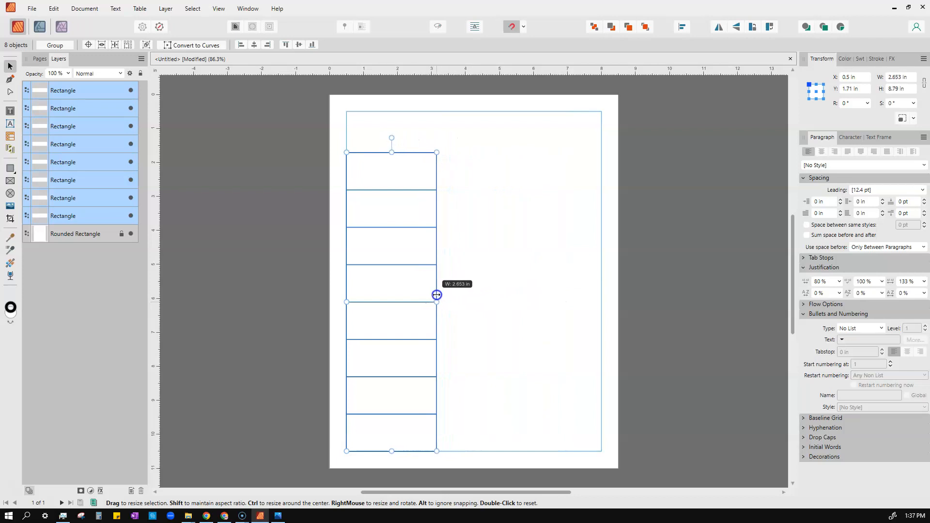
pyautogui.moveTo(437, 295); pyautogui.dragTo(439, 295)
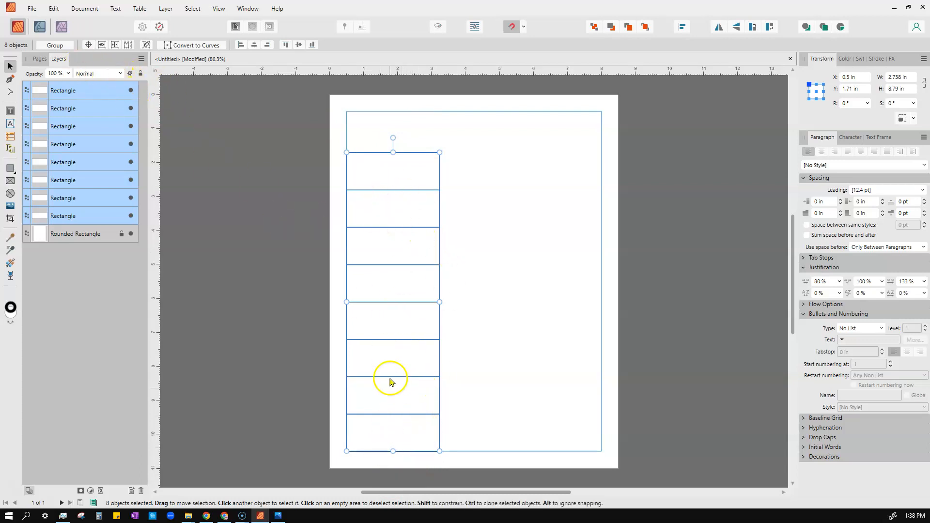
pyautogui.click(55, 45)
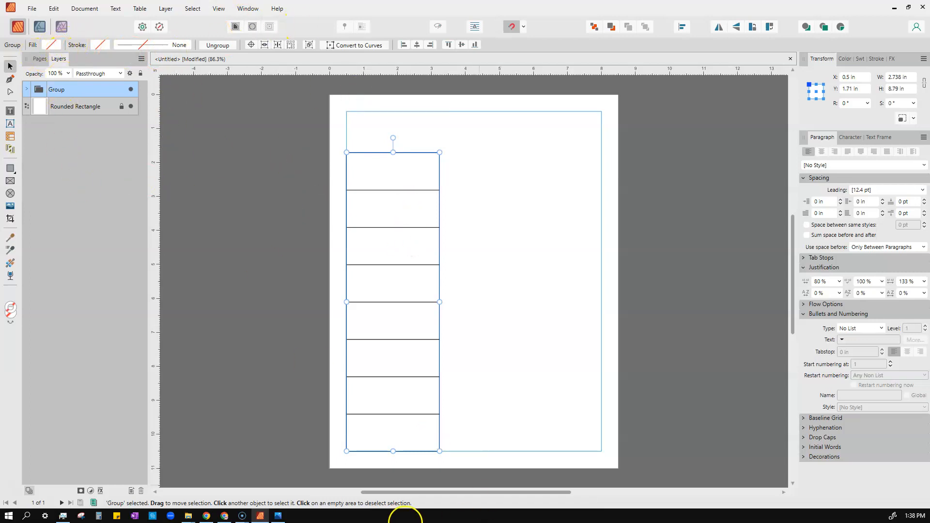
# - Rename the group of eight rectangles as Daily Boxes
pyautogui.click(166, 9)
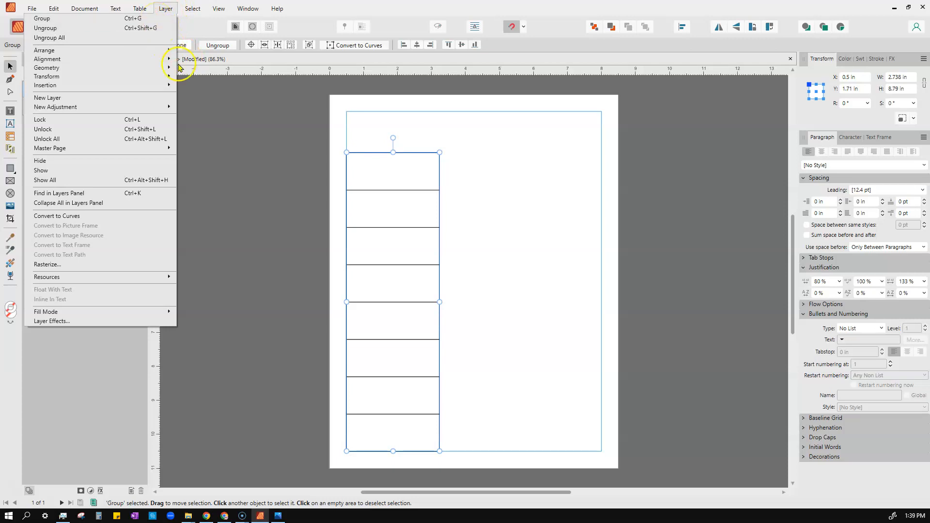
pyautogui.click(284, 142)
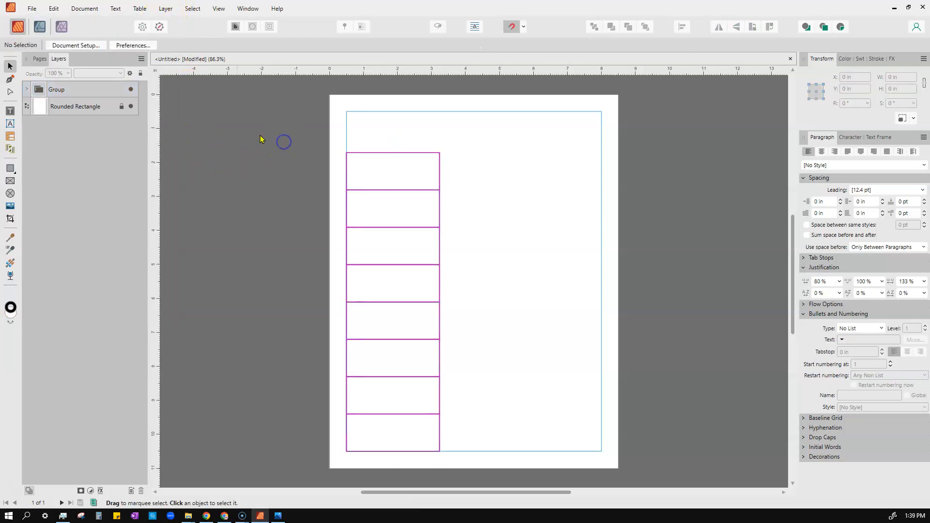
pyautogui.click(57, 90)
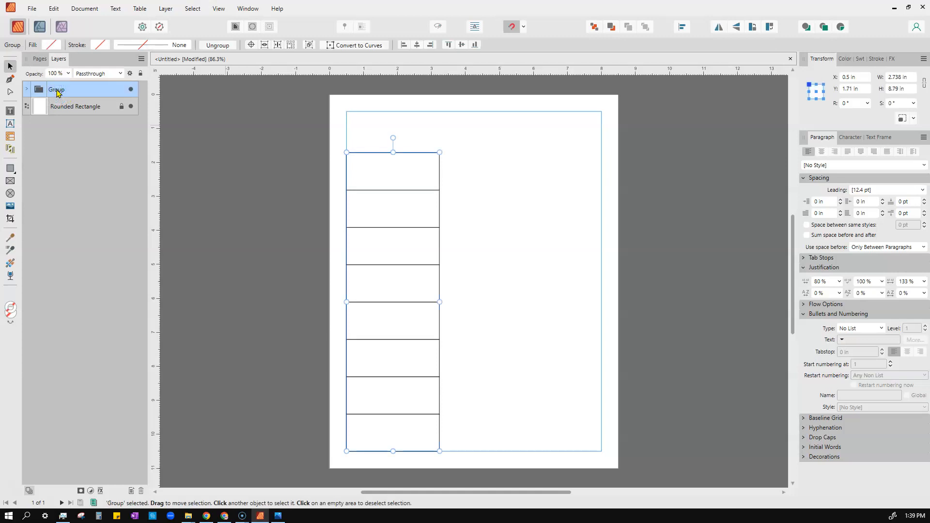
pyautogui.doubleClick(61, 92)
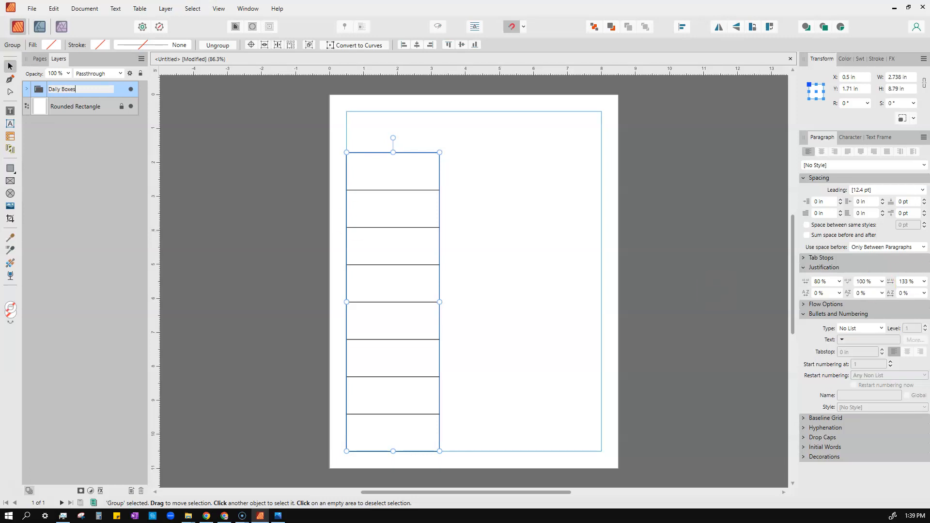
pyautogui.press('Return')
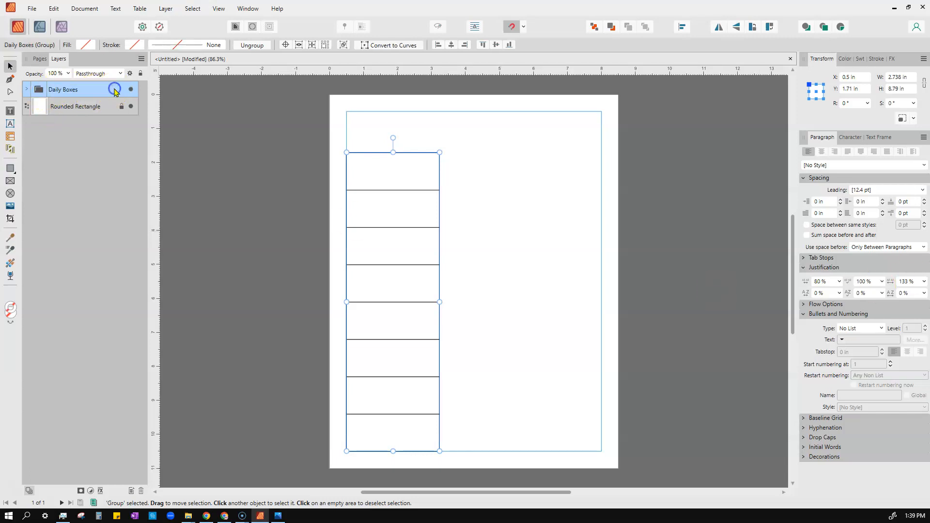
# - Expand the Daily Boxes group to view its individual rectangles, and deselect everything
pyautogui.click(26, 89)
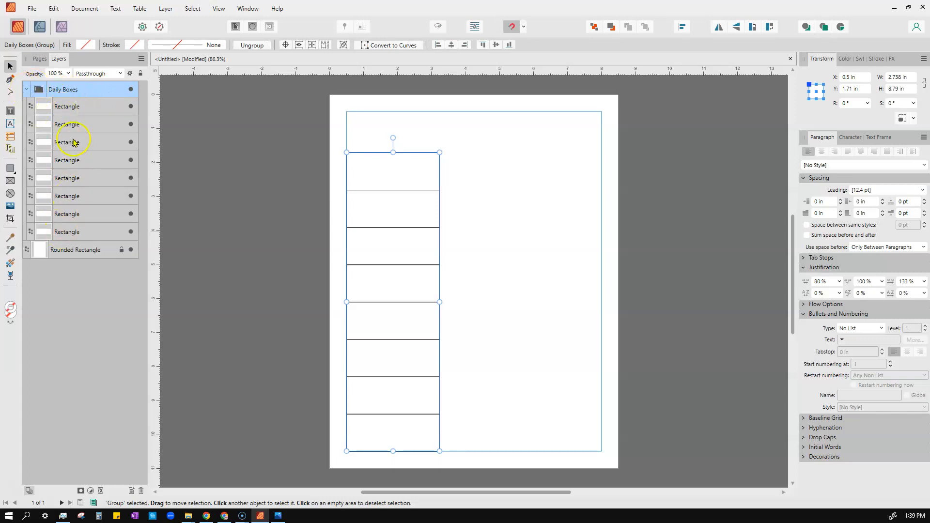
pyautogui.doubleClick(73, 106)
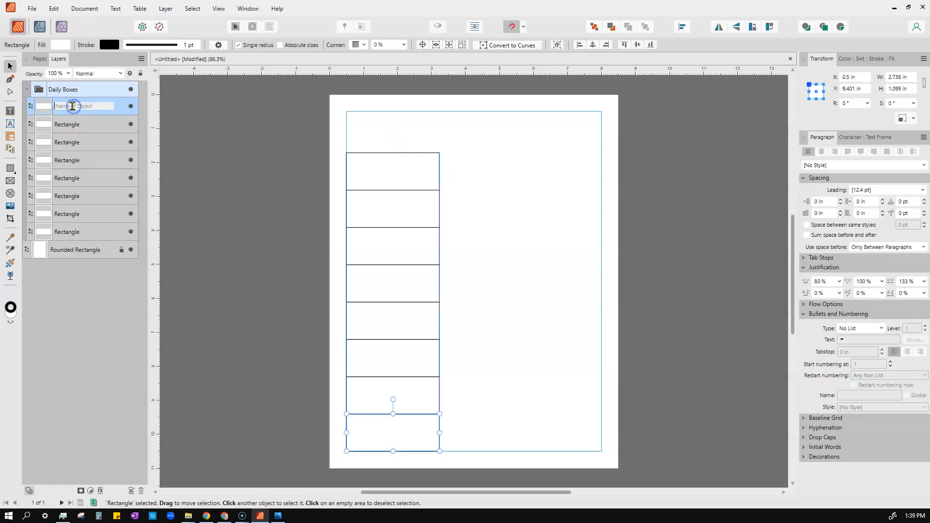
pyautogui.click(63, 87)
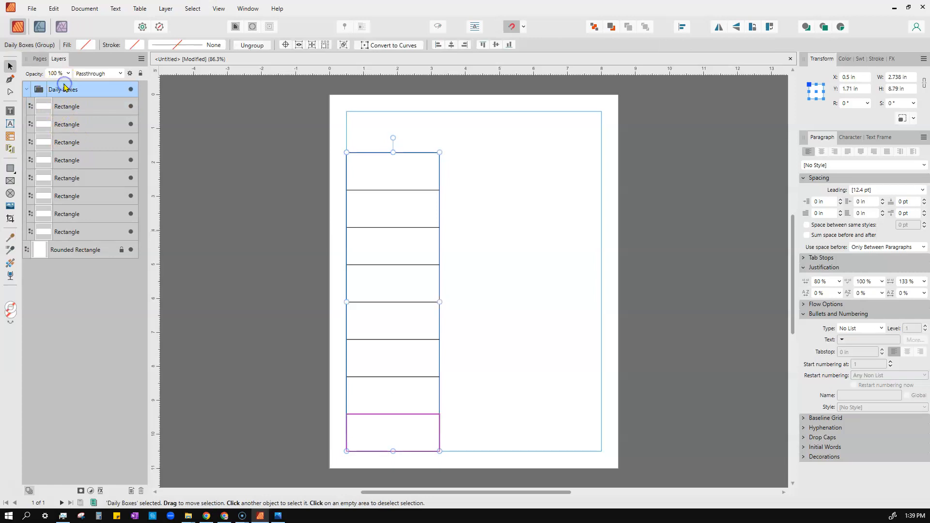
pyautogui.click(250, 161)
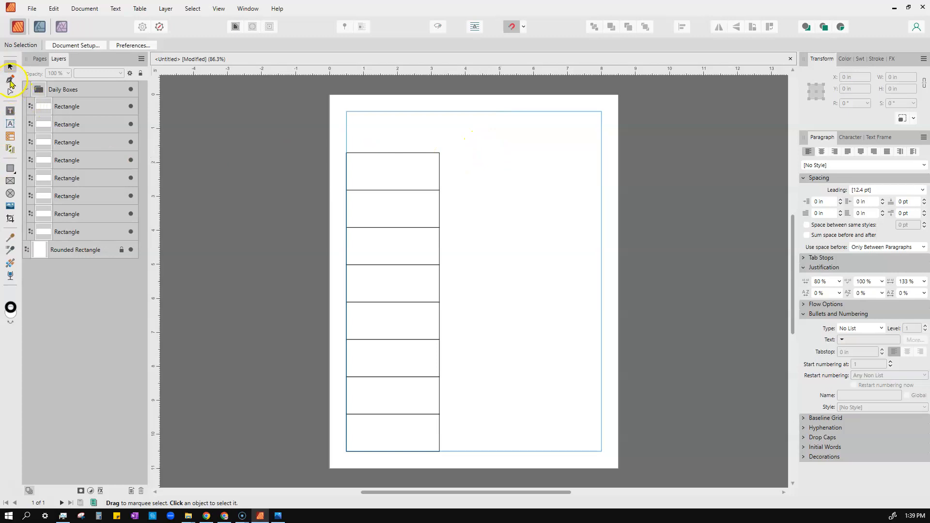
# - Draw a 1 pt horizontal Pen tool line about 4.4 in long, ending at the right margin about 2.1 in below the page top
pyautogui.click(10, 79)
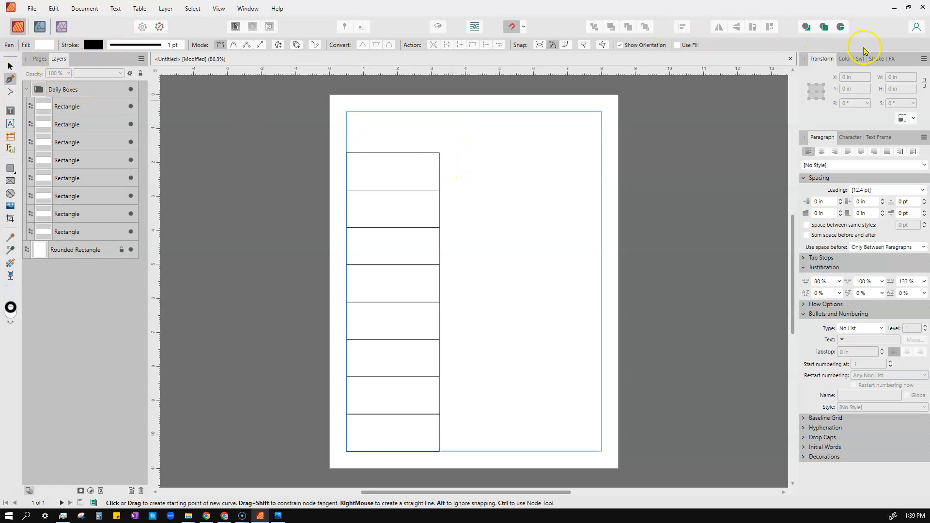
pyautogui.click(878, 58)
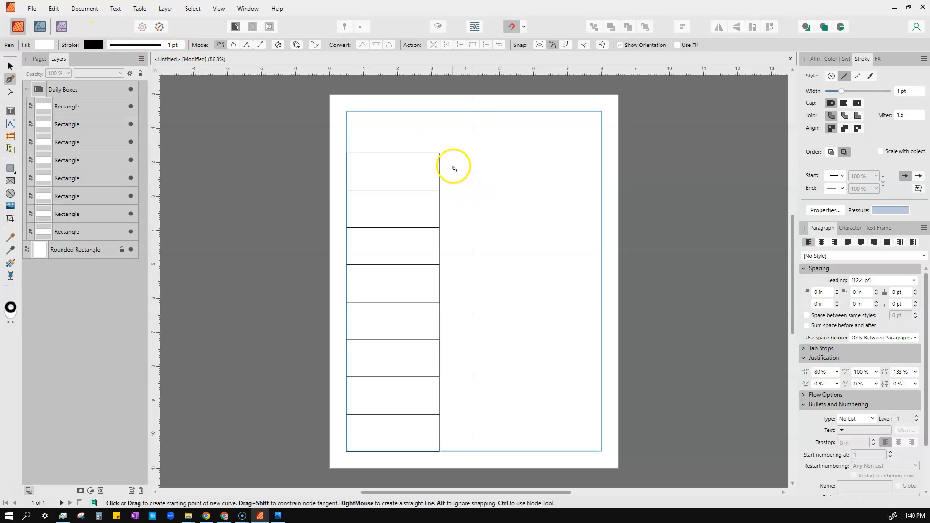
pyautogui.click(451, 167)
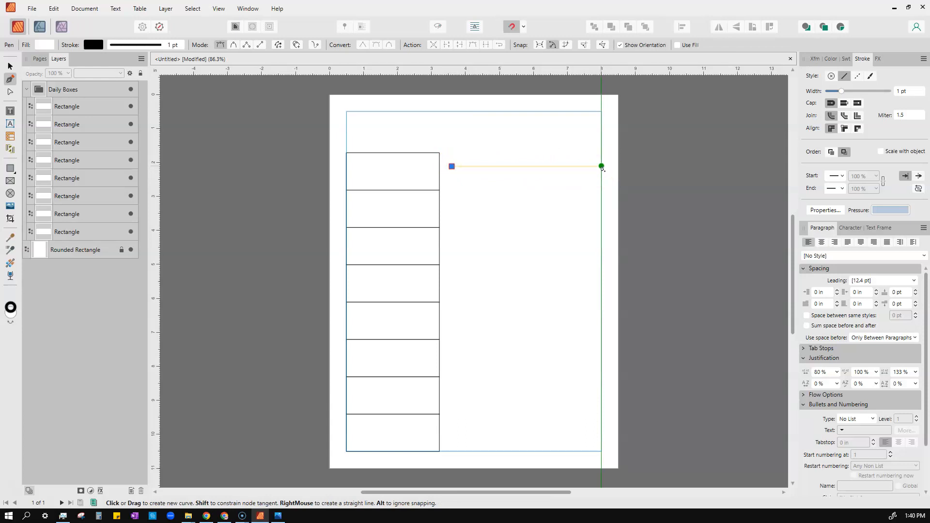
pyautogui.click(601, 167)
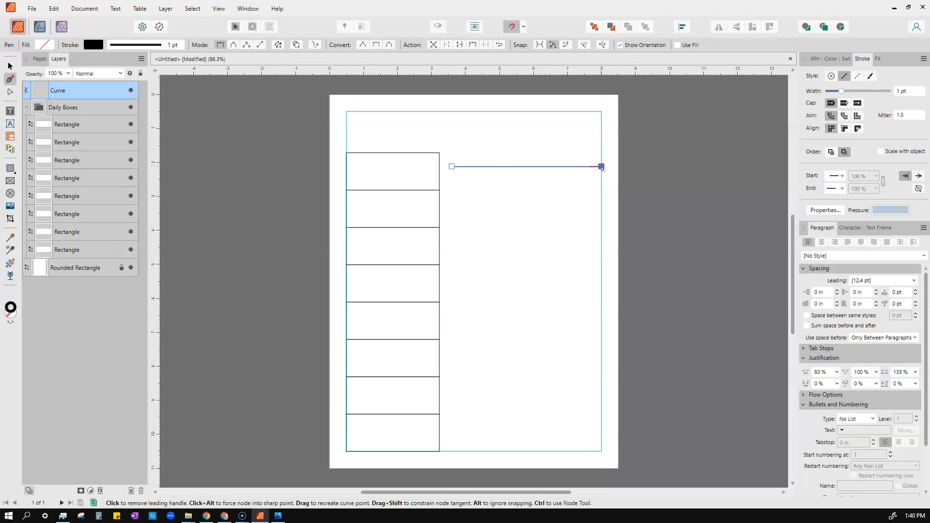
pyautogui.press('Escape')
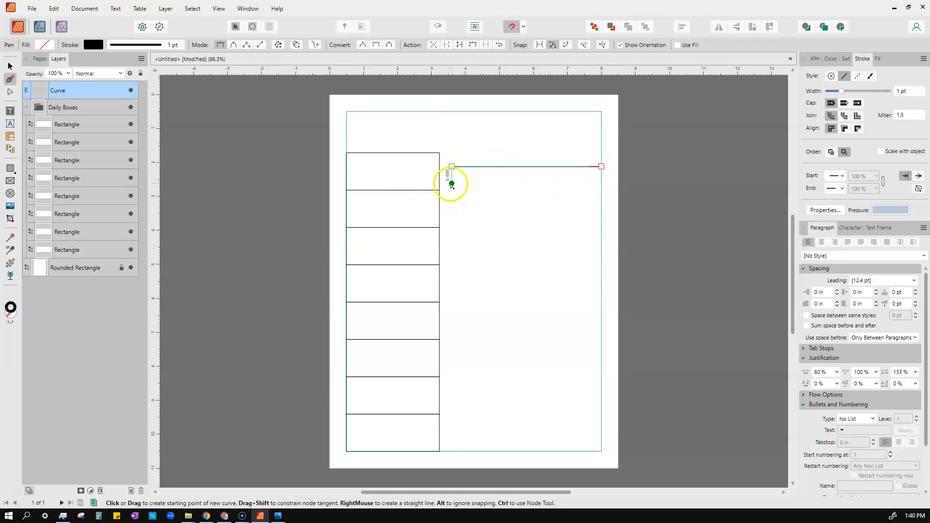
# - Try drawing a connected zigzag curve beneath the horizontal line with the Pen tool
pyautogui.click(458, 204)
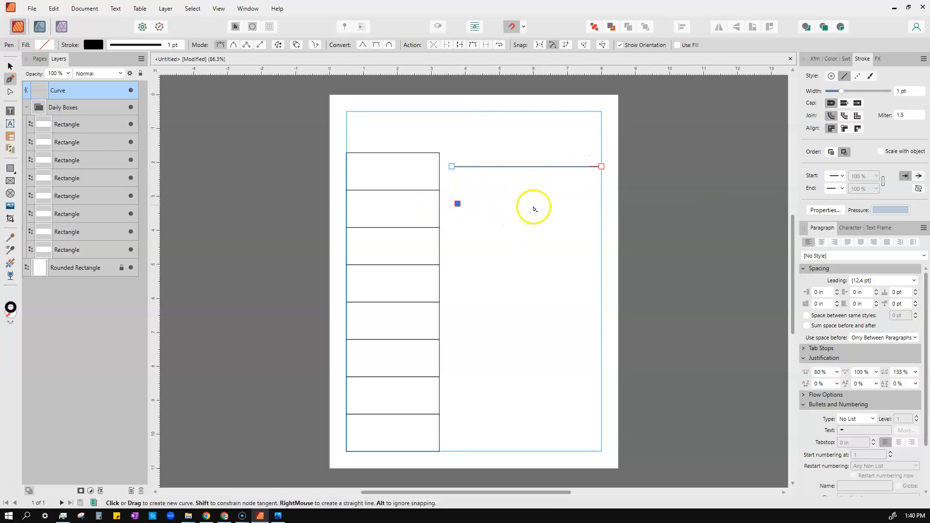
pyautogui.click(593, 206)
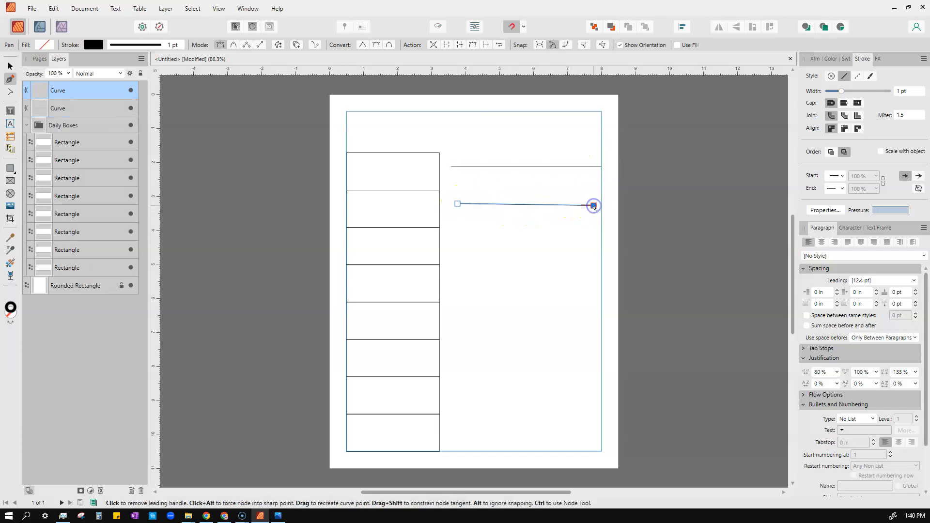
pyautogui.click(452, 225)
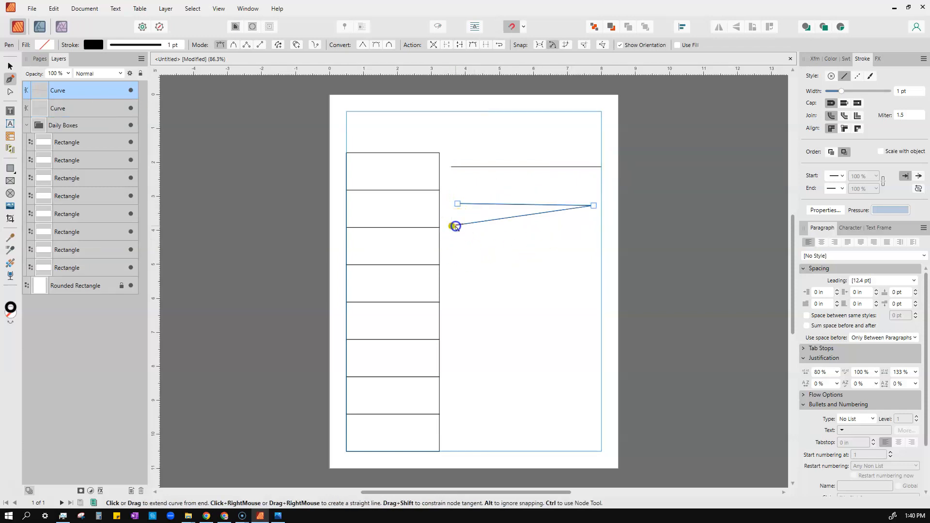
pyautogui.click(586, 232)
pyautogui.click(452, 248)
pyautogui.click(452, 248)
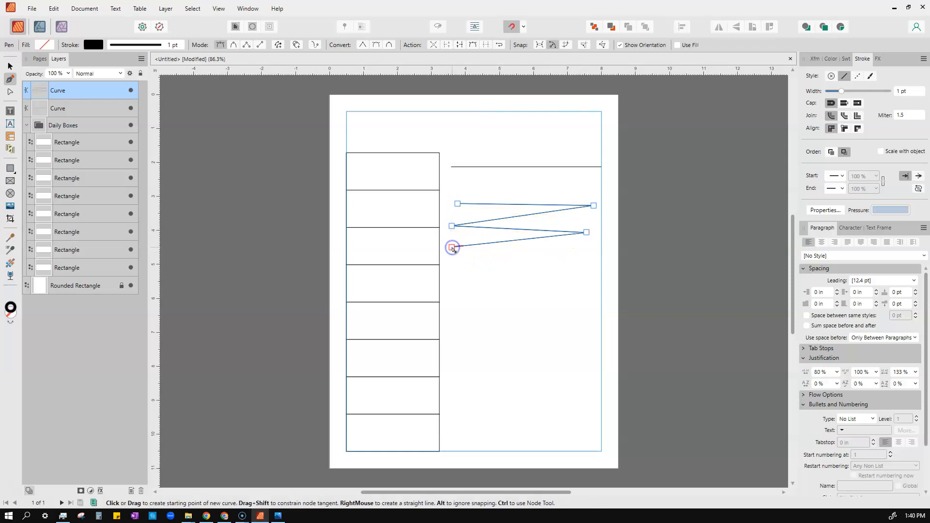
# - Try drawing an irregular multi-point curve below the zigzag and a separate short slanted line beneath it
pyautogui.click(502, 263)
pyautogui.click(577, 265)
pyautogui.click(570, 296)
pyautogui.click(469, 296)
pyautogui.moveTo(535, 276); pyautogui.dragTo(546, 252)
pyautogui.click(563, 221)
pyautogui.click(503, 339)
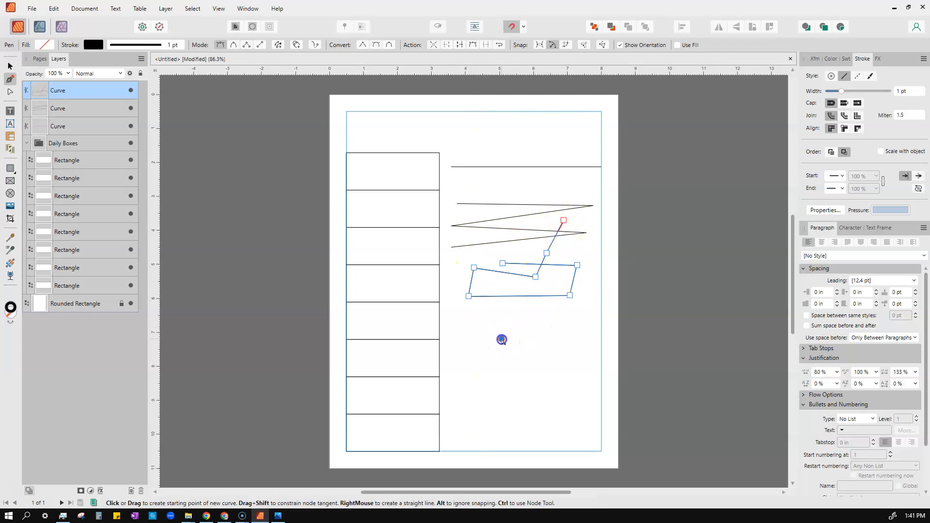
pyautogui.click(556, 346)
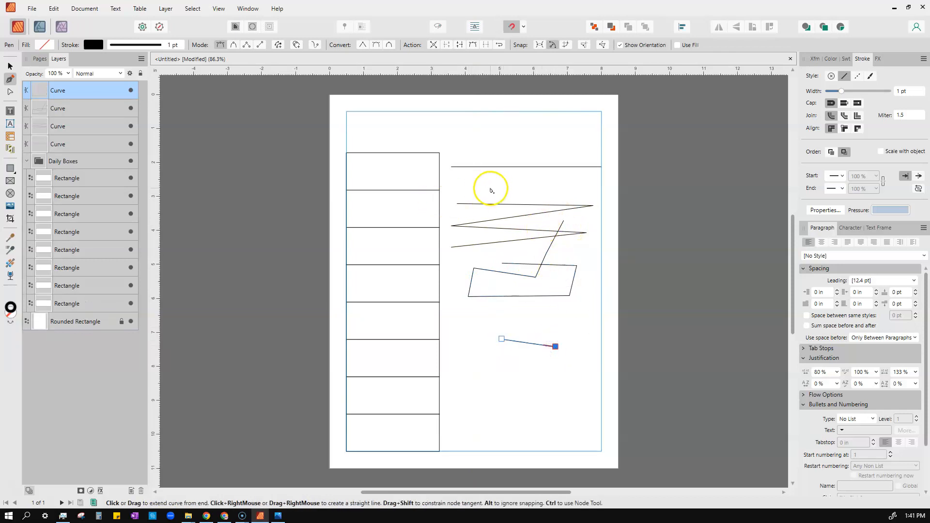
# - Delete the three test curves below the first horizontal line
pyautogui.click(10, 66)
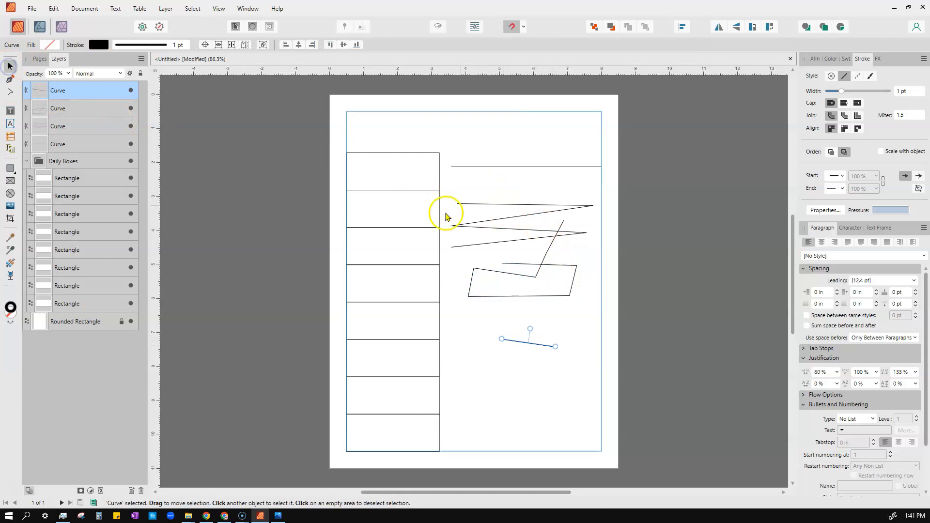
pyautogui.moveTo(448, 176); pyautogui.dragTo(599, 373)
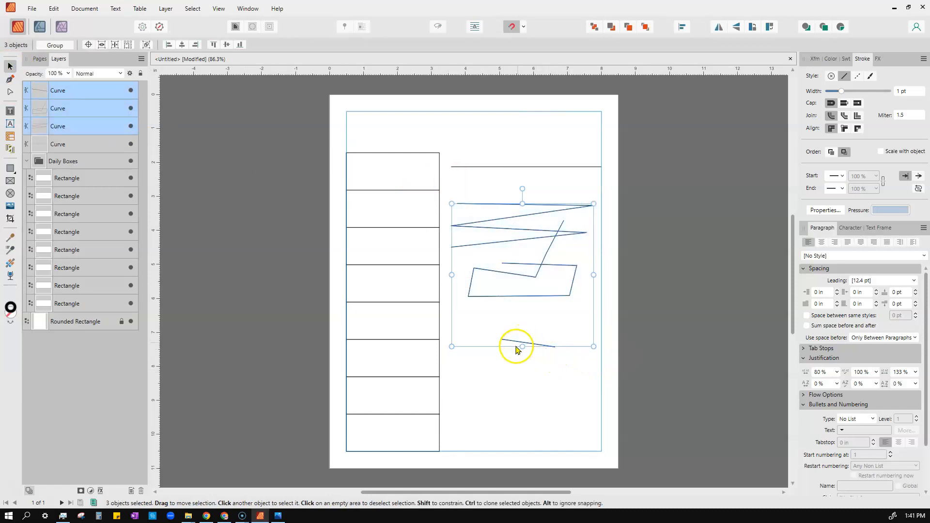
pyautogui.press('Delete')
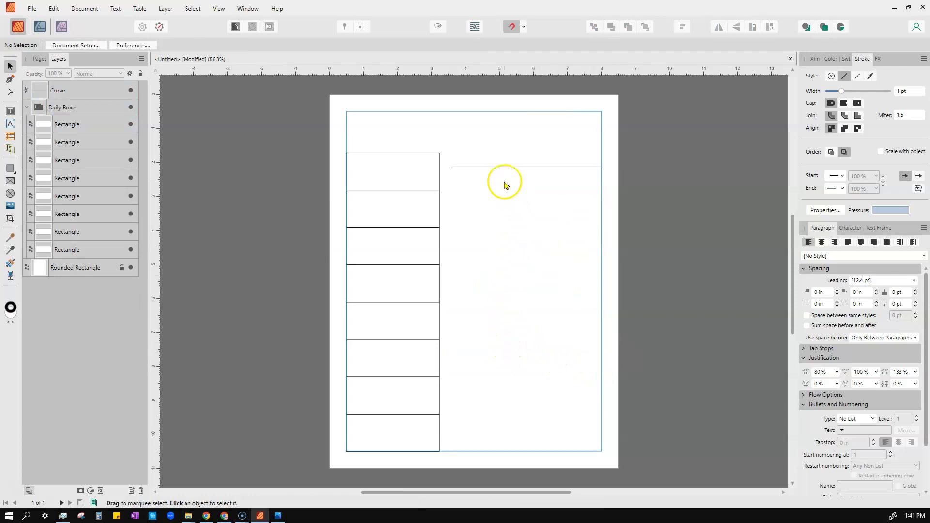
# - Draw three more horizontal lines beneath the first with the Pen tool, matching its length and spaced about 0.45 in apart
pyautogui.click(9, 80)
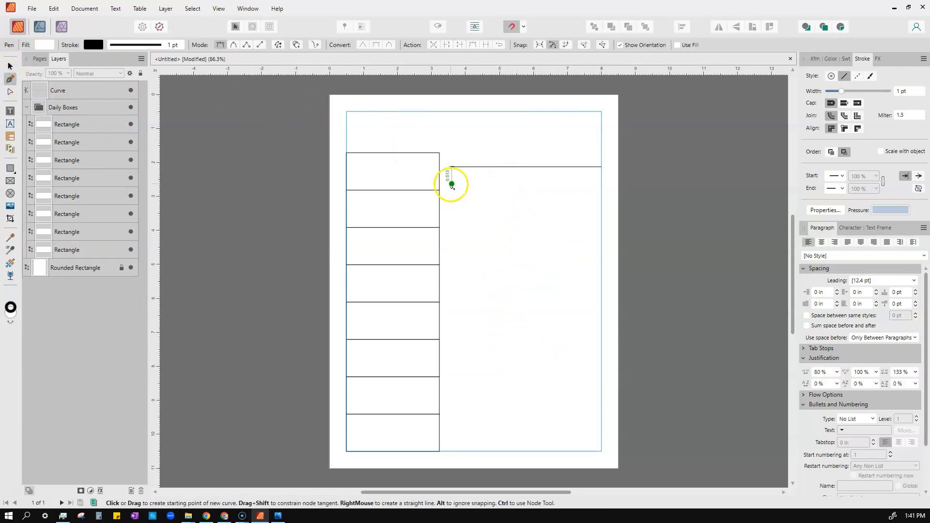
pyautogui.click(451, 183)
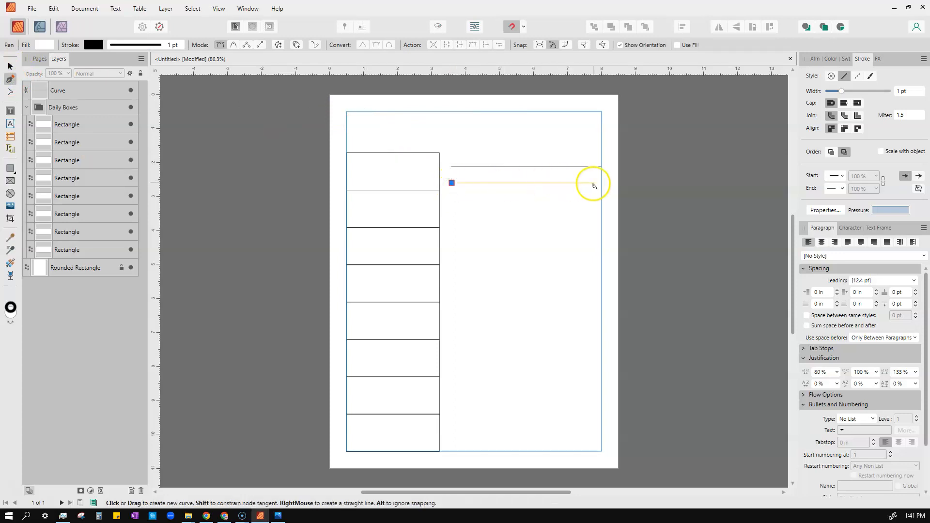
pyautogui.click(602, 184)
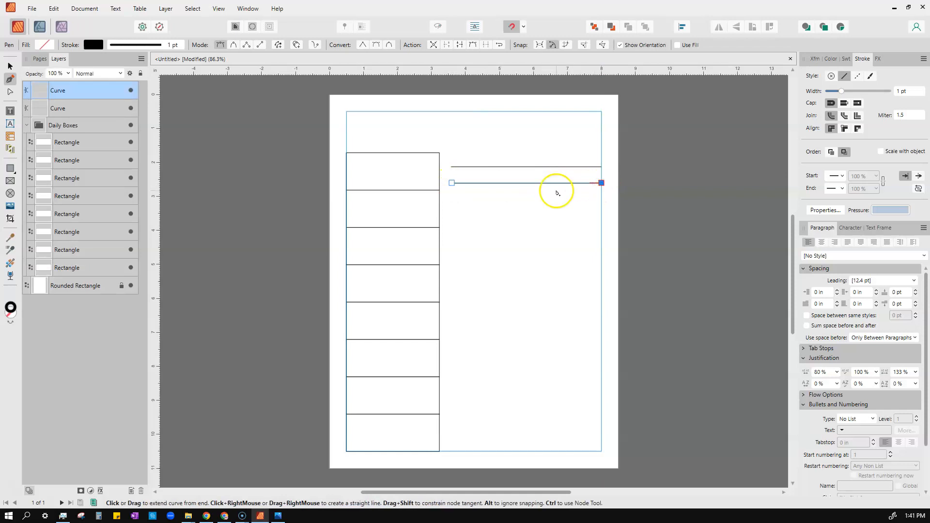
pyautogui.click(601, 185)
pyautogui.click(451, 198)
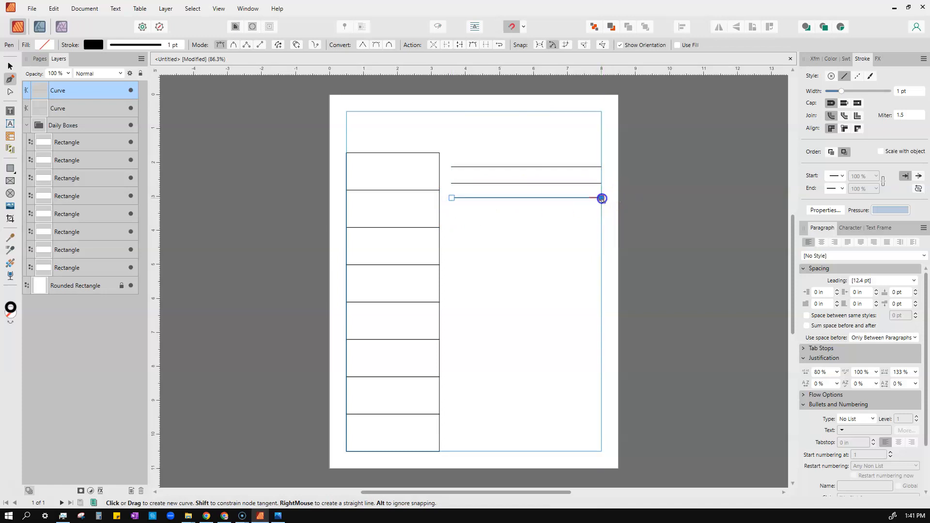
pyautogui.click(601, 198)
pyautogui.click(601, 198)
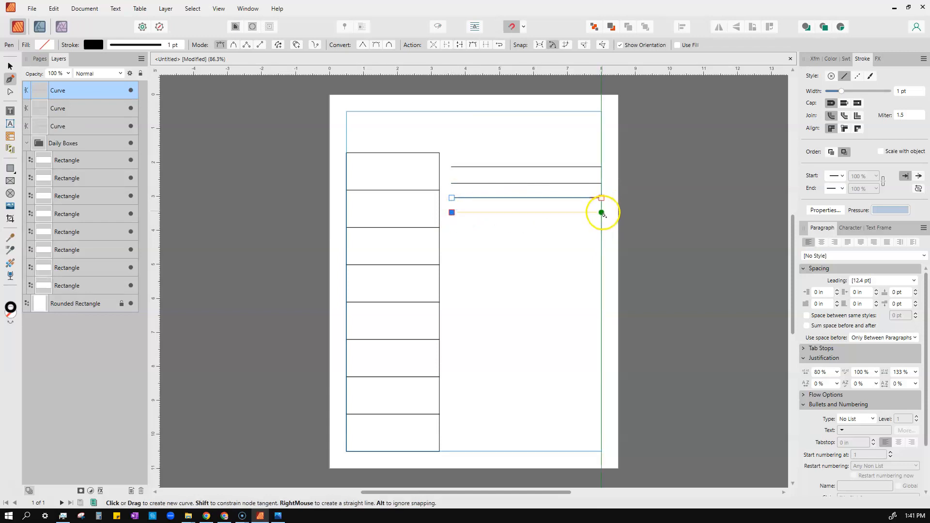
pyautogui.click(602, 212)
pyautogui.click(603, 212)
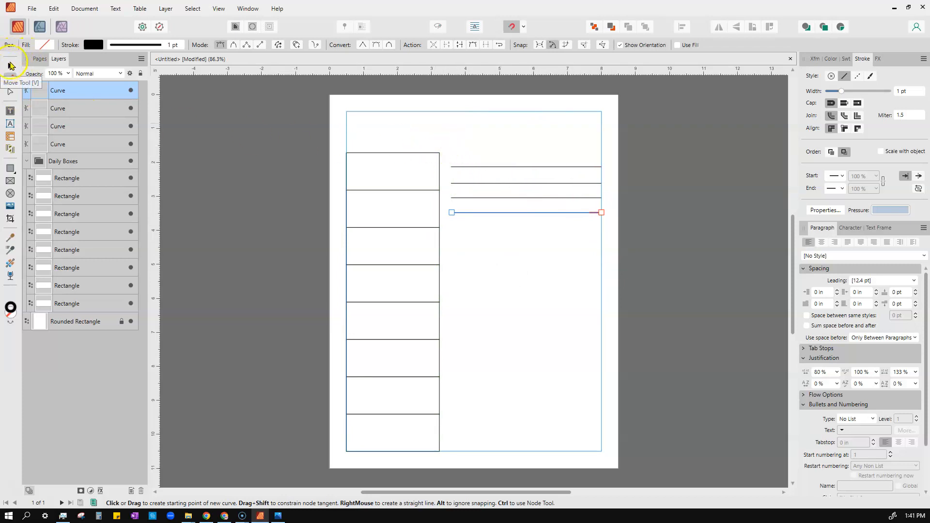
# - Select all four horizontal lines together with the Move tool, and deselect them
pyautogui.click(10, 66)
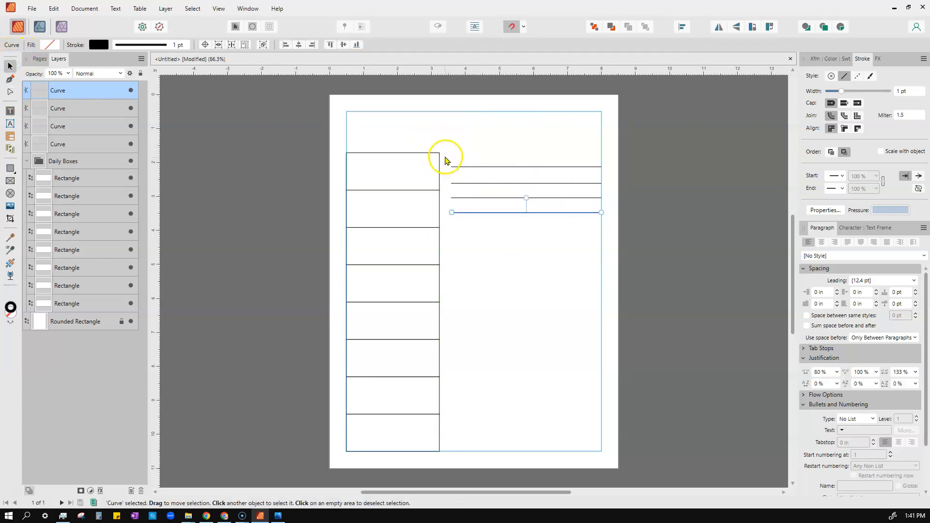
pyautogui.moveTo(444, 156); pyautogui.dragTo(612, 227)
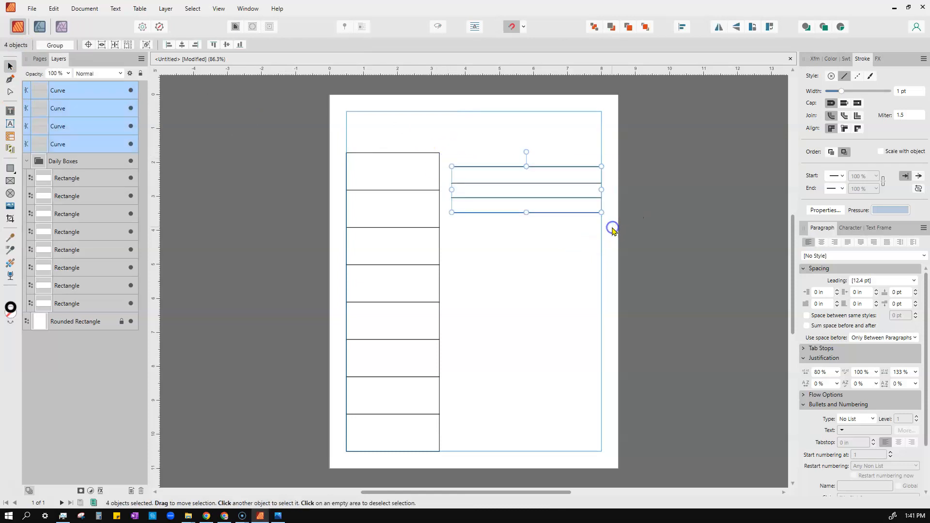
pyautogui.click(582, 250)
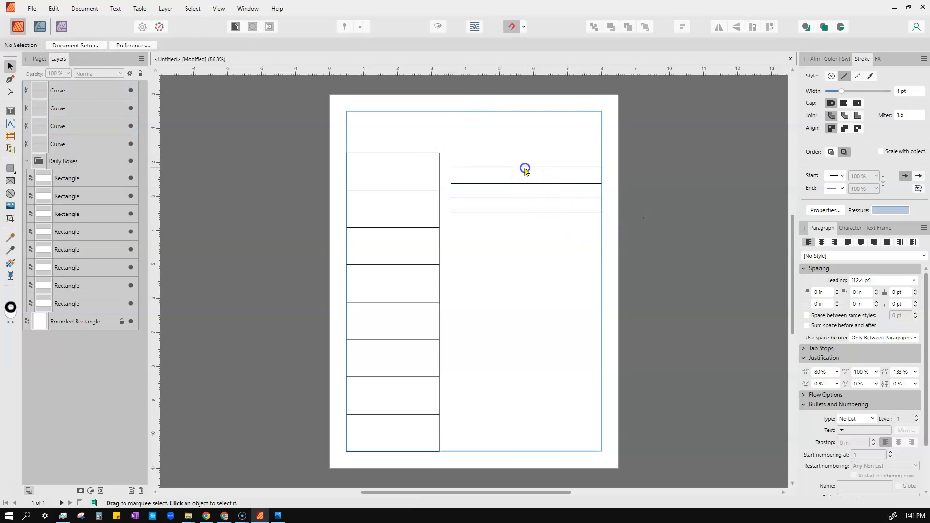
# - Check the width and position of each of the four horizontal lines one by one in the Transform values
pyautogui.click(525, 168)
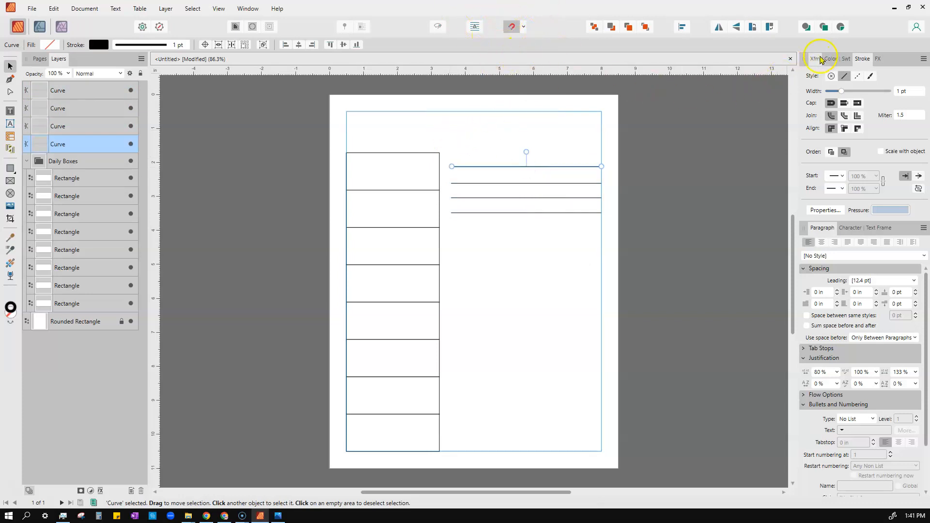
pyautogui.click(816, 60)
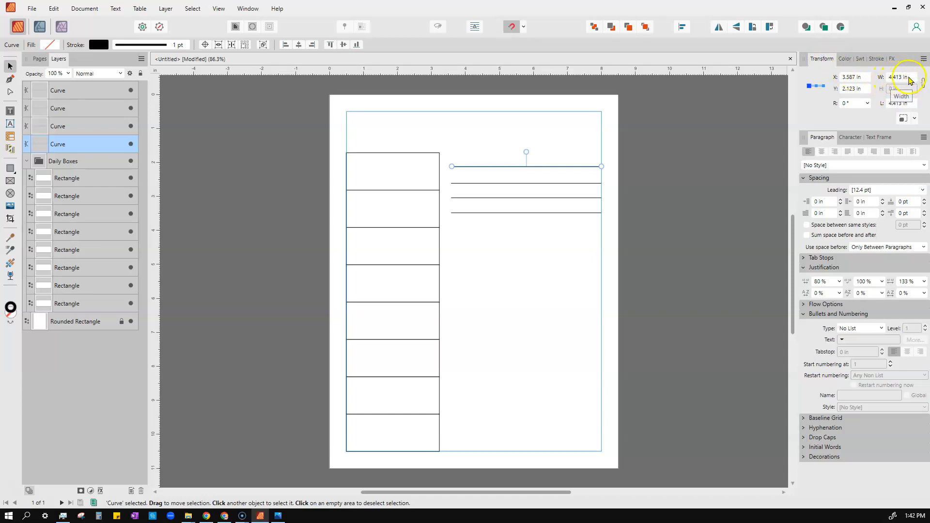
pyautogui.click(498, 183)
pyautogui.click(501, 198)
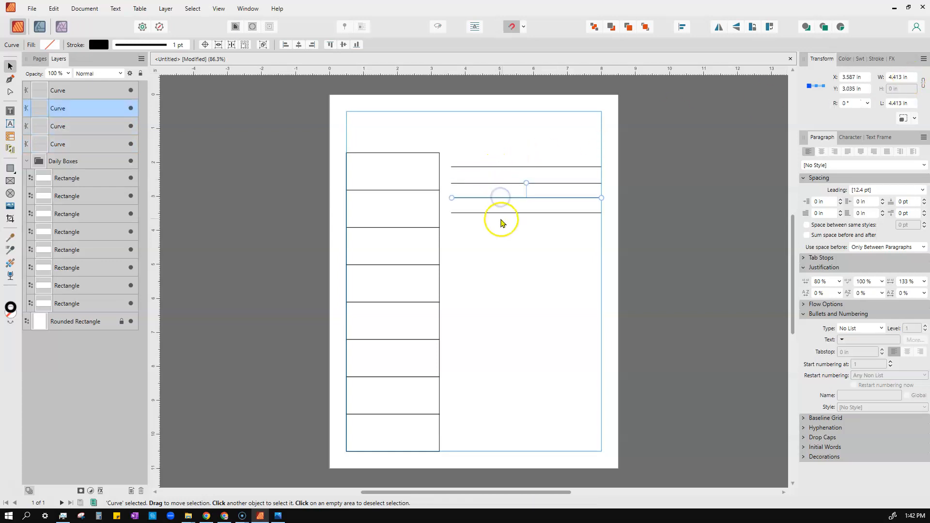
pyautogui.click(500, 212)
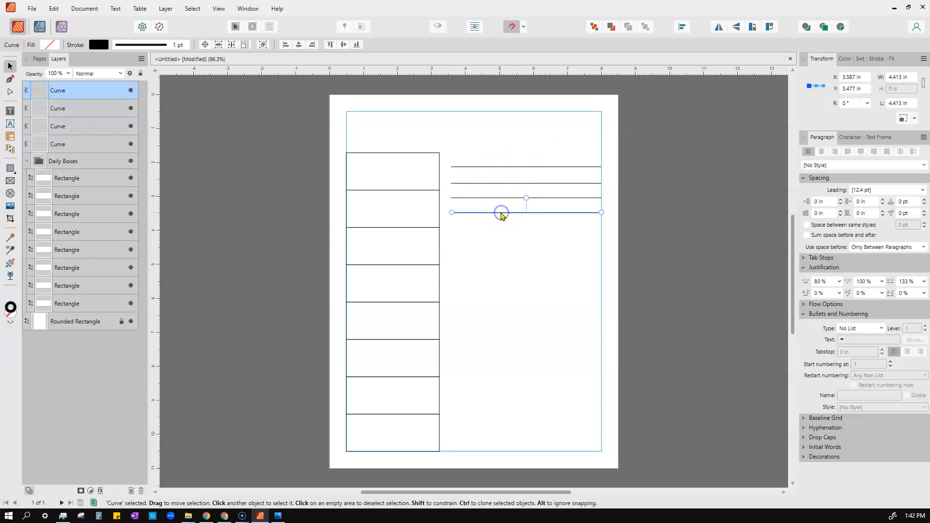
# - Select all four horizontal lines, set their width to 4.4 in, and move them so their ends meet the right margin
pyautogui.click(472, 151)
pyautogui.moveTo(446, 146); pyautogui.dragTo(616, 225)
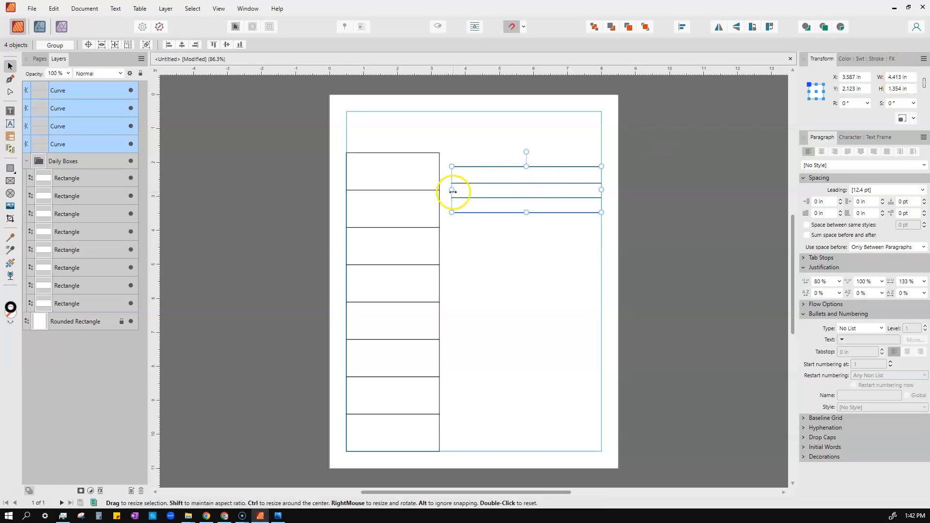
pyautogui.moveTo(455, 191)
pyautogui.mouseDown()
pyautogui.moveTo(473, 192)
pyautogui.moveTo(452, 193)
pyautogui.mouseUp()
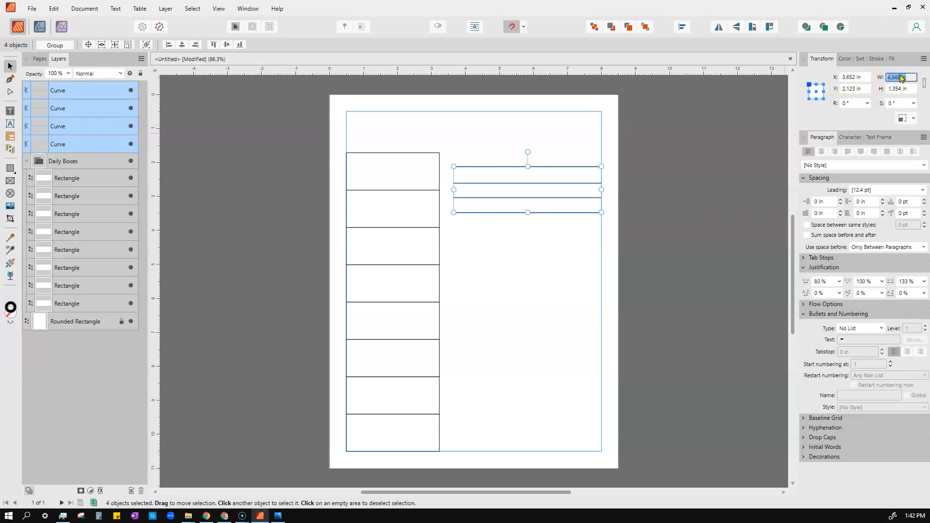
pyautogui.write('4.4')
pyautogui.press('Return')
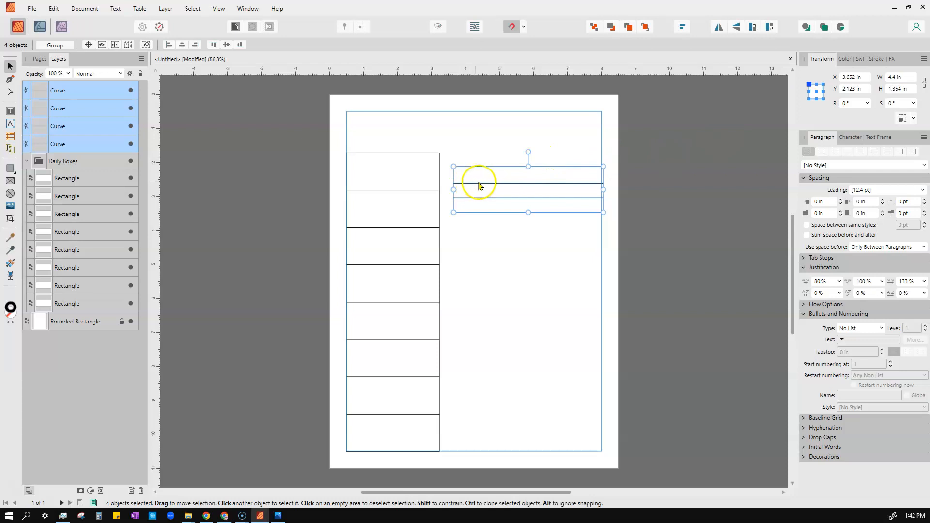
pyautogui.moveTo(494, 179); pyautogui.dragTo(492, 177)
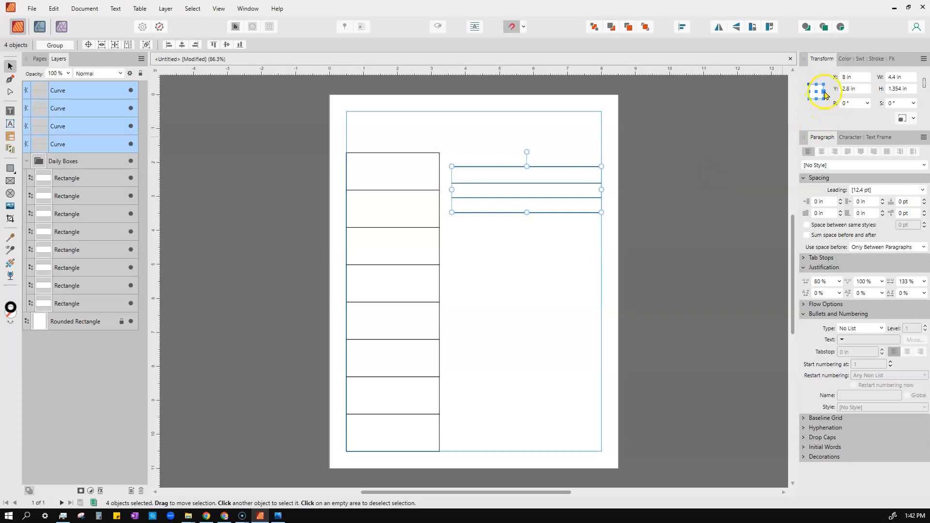
# - Widen the four lines to 4.6 in with the right edge as anchor point, trying 4.8 in first
pyautogui.click(896, 78)
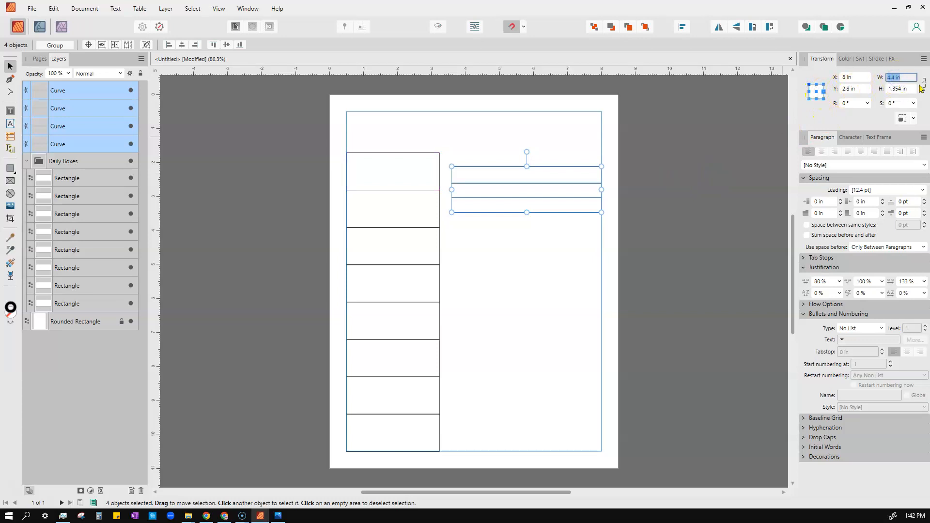
pyautogui.press('Return')
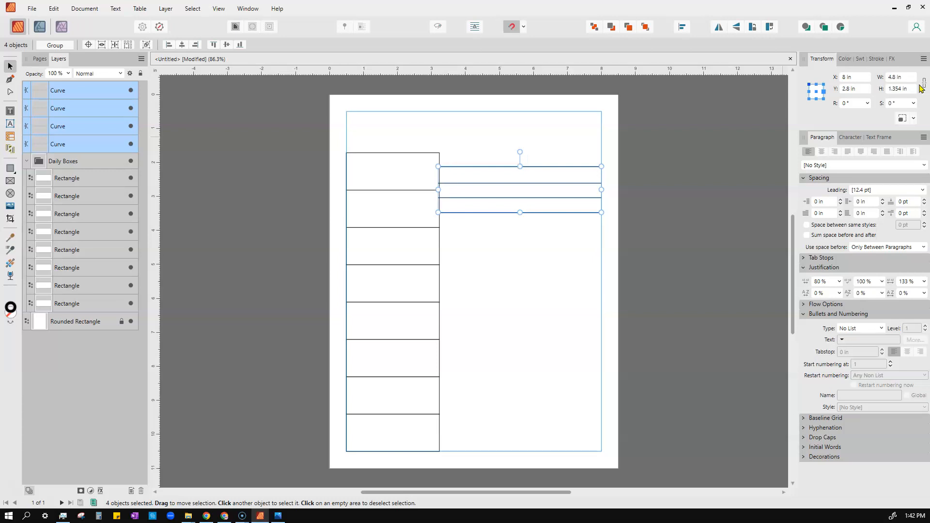
pyautogui.click(903, 78)
pyautogui.write('4.6')
pyautogui.press('Return')
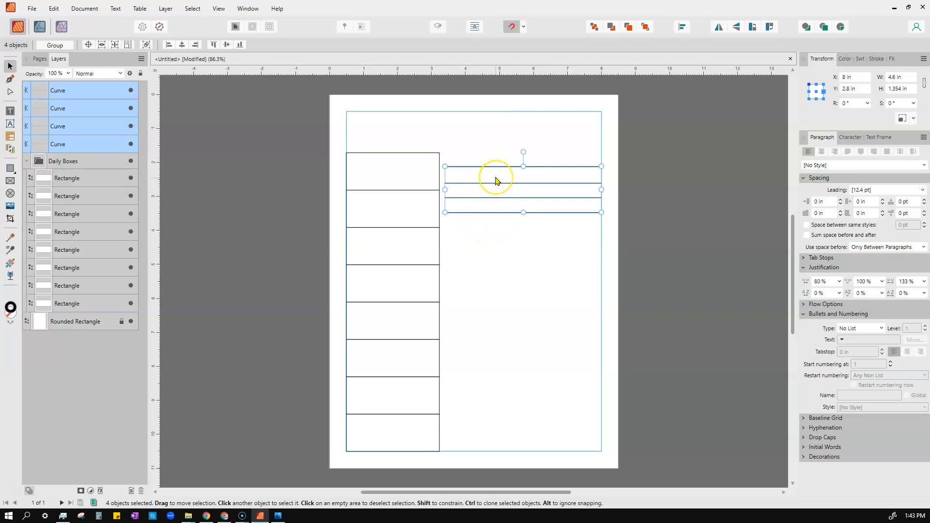
# - Duplicate the four lines, place the copies directly beneath the originals, and repeat the spaced duplication three more times down the page
pyautogui.rightClick(68, 95)
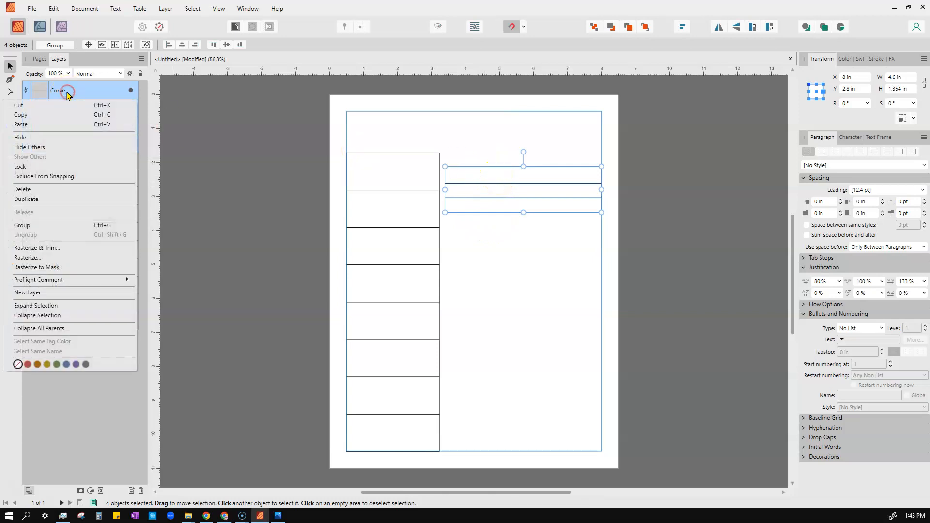
pyautogui.click(33, 199)
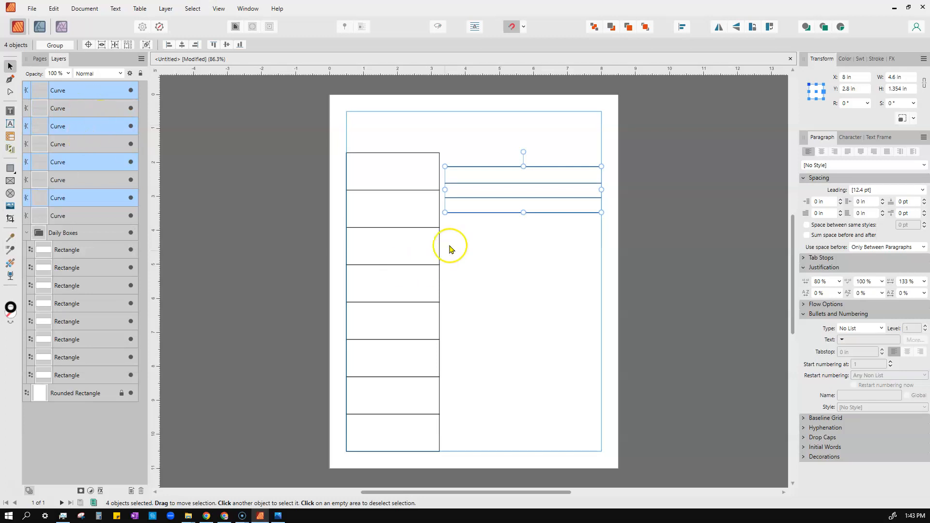
pyautogui.moveTo(489, 191); pyautogui.dragTo(493, 253)
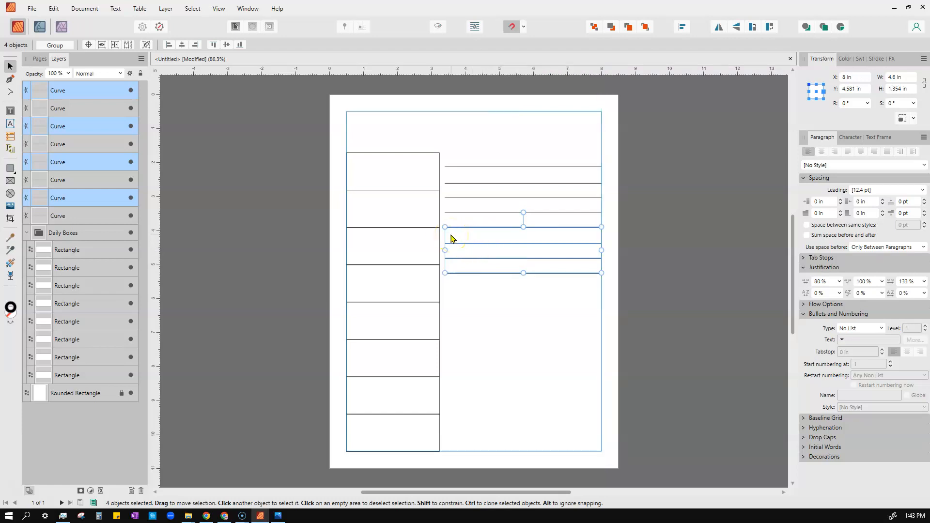
pyautogui.hotkey('ctrl', 'j')
pyautogui.hotkey('ctrl', 'j')
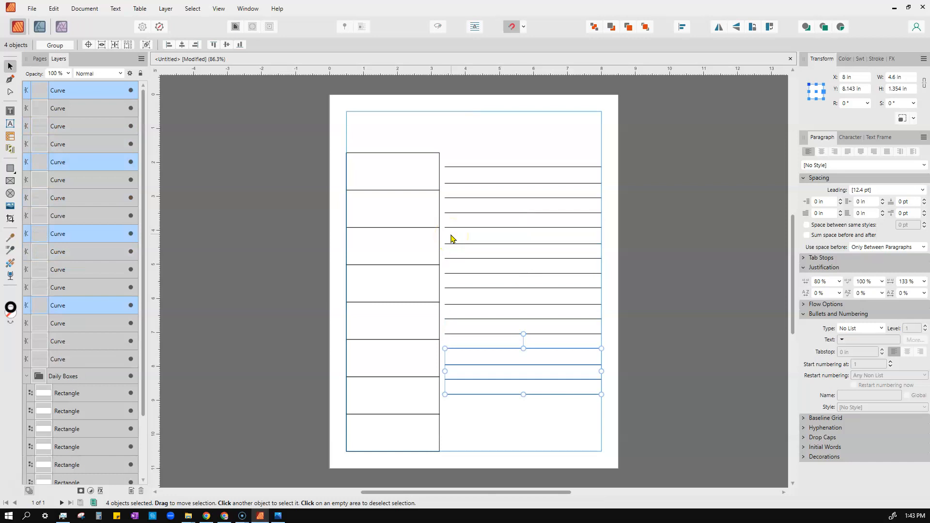
pyautogui.hotkey('ctrl', 'j')
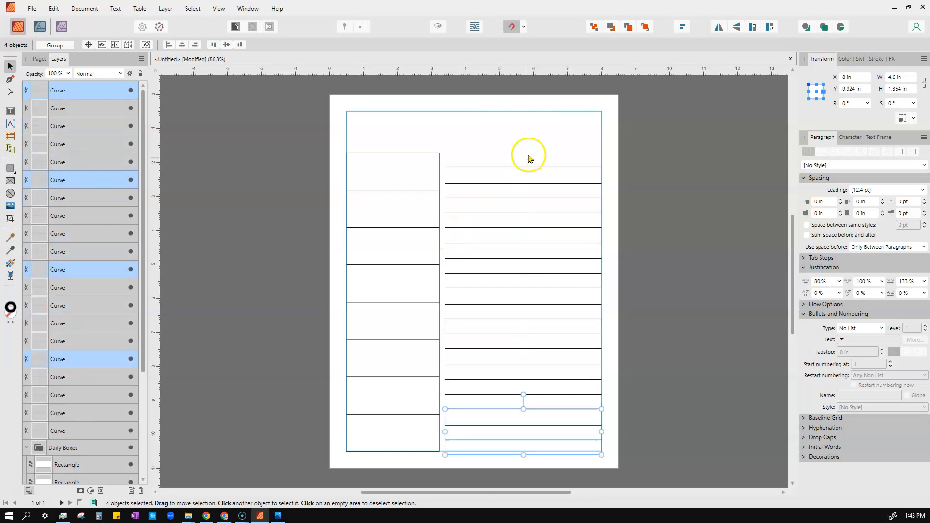
# - Group all twenty ruled lines and fit the group to the bottom margin with a height of about 8.24 in
pyautogui.click(613, 145)
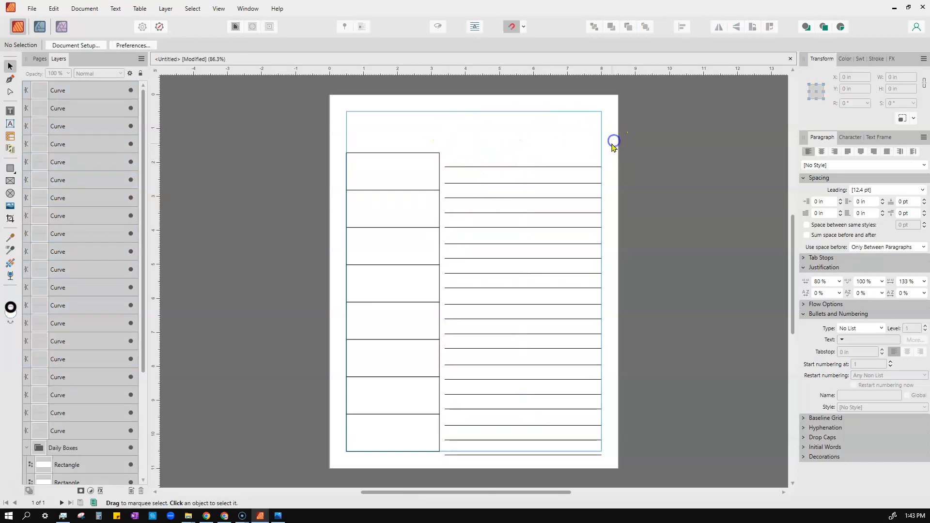
pyautogui.moveTo(611, 147); pyautogui.dragTo(430, 496)
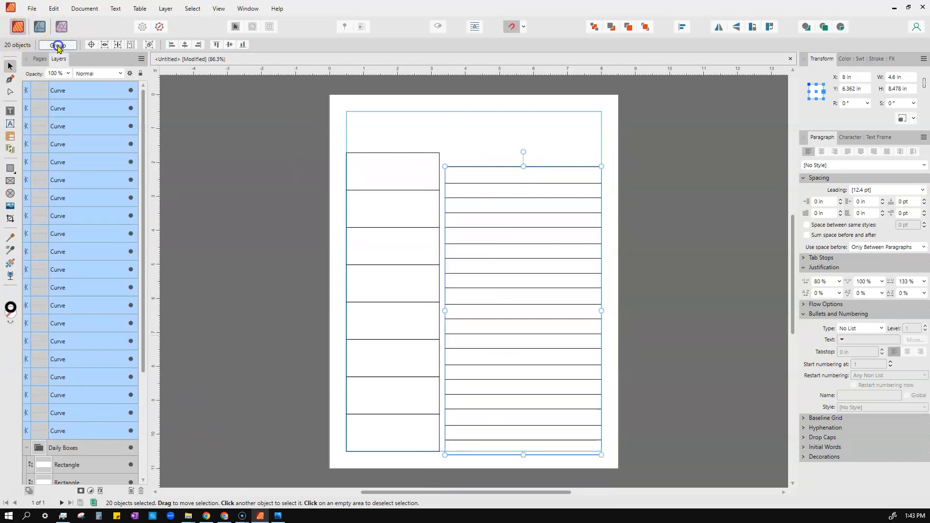
pyautogui.click(57, 45)
pyautogui.moveTo(528, 360); pyautogui.dragTo(528, 352)
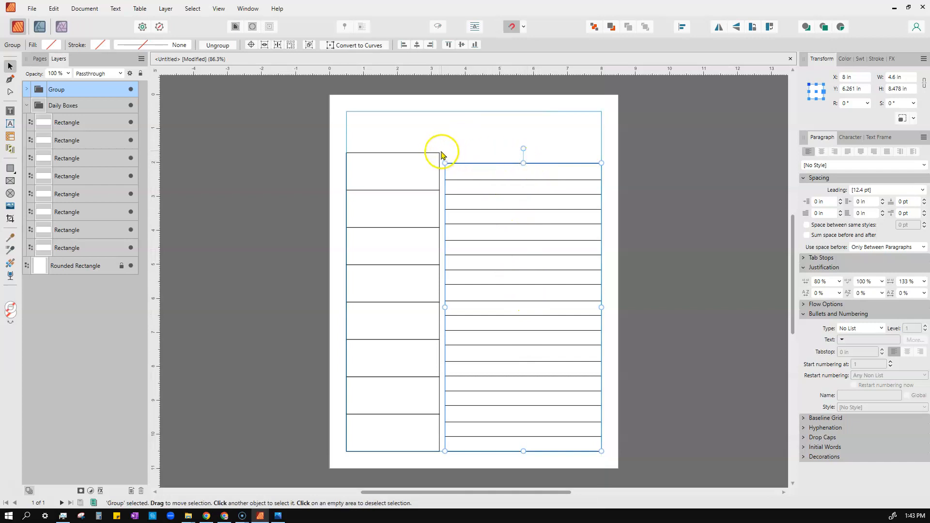
pyautogui.moveTo(524, 163); pyautogui.dragTo(525, 171)
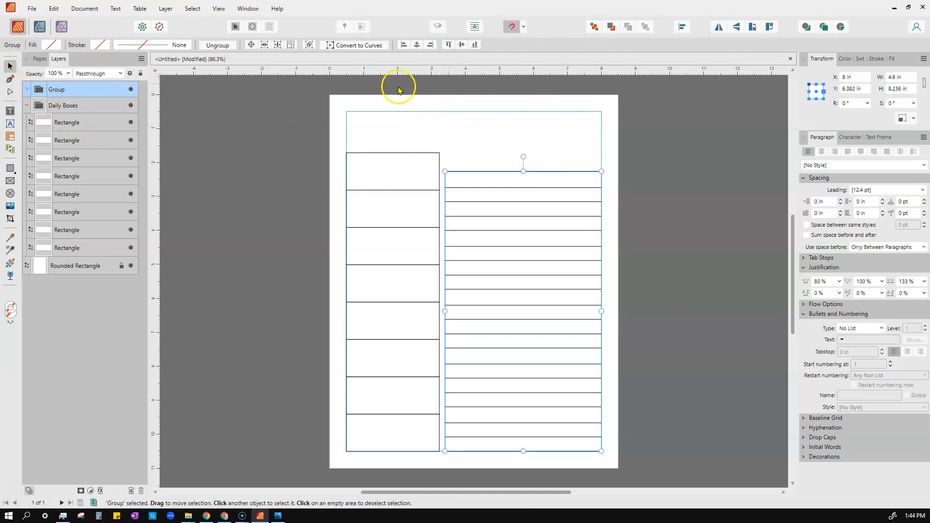
# - Select all curves inside the ruled-line group, align them left to the selection bounds, and space them evenly vertically with auto distribute
pyautogui.click(27, 90)
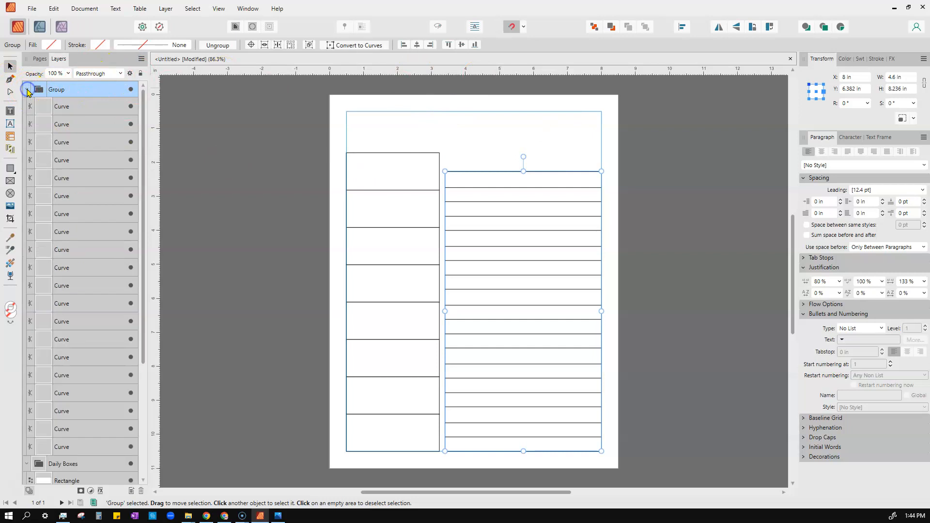
pyautogui.click(81, 106)
pyautogui.scroll(-3, 91, 155)
pyautogui.scroll(3, 94, 155)
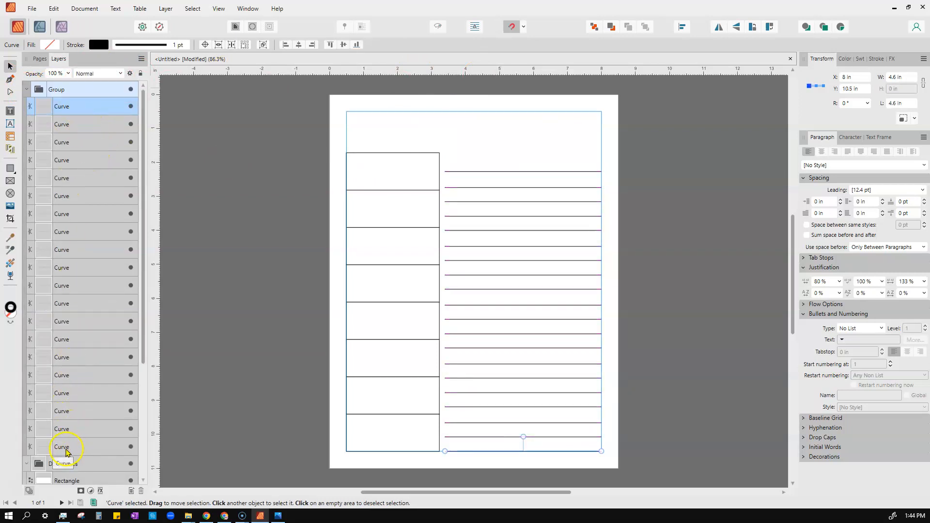
pyautogui.keyDown('shift'); pyautogui.click(82, 448); pyautogui.keyUp('shift')
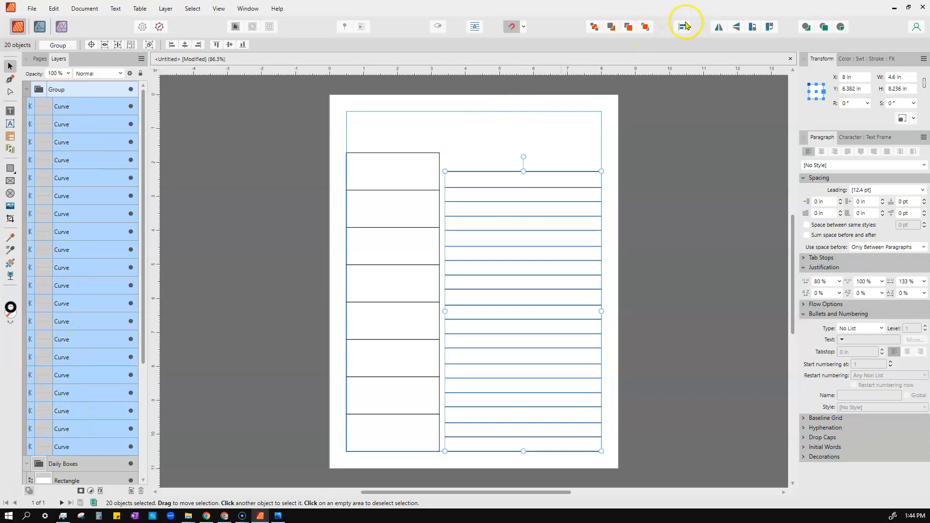
pyautogui.click(684, 26)
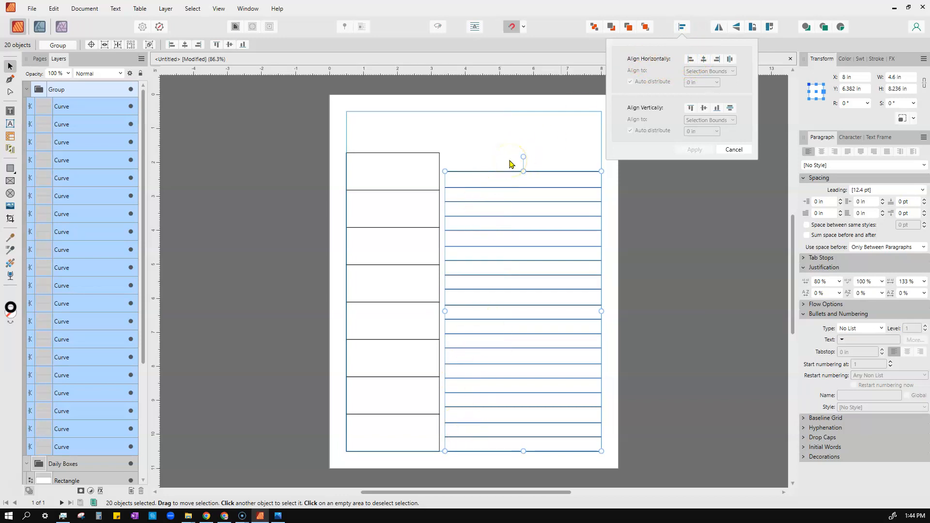
pyautogui.click(691, 60)
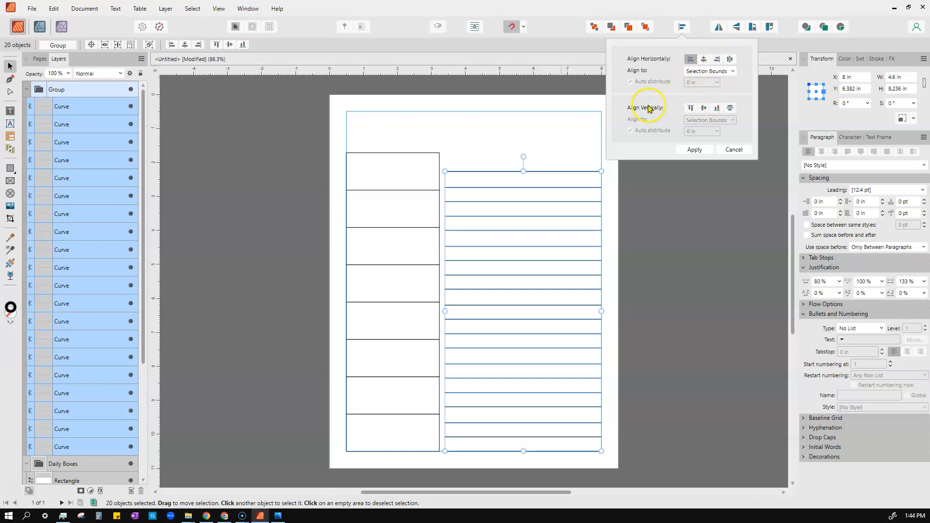
pyautogui.click(731, 108)
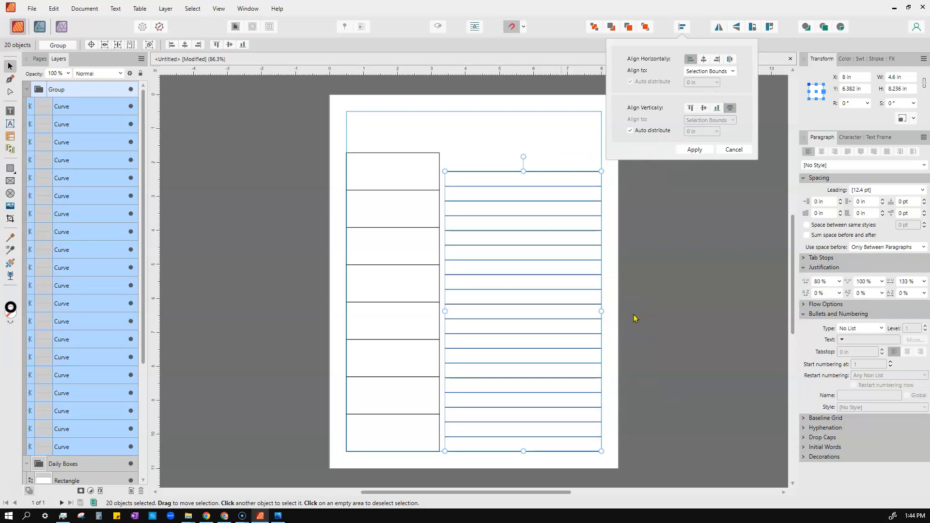
pyautogui.click(730, 109)
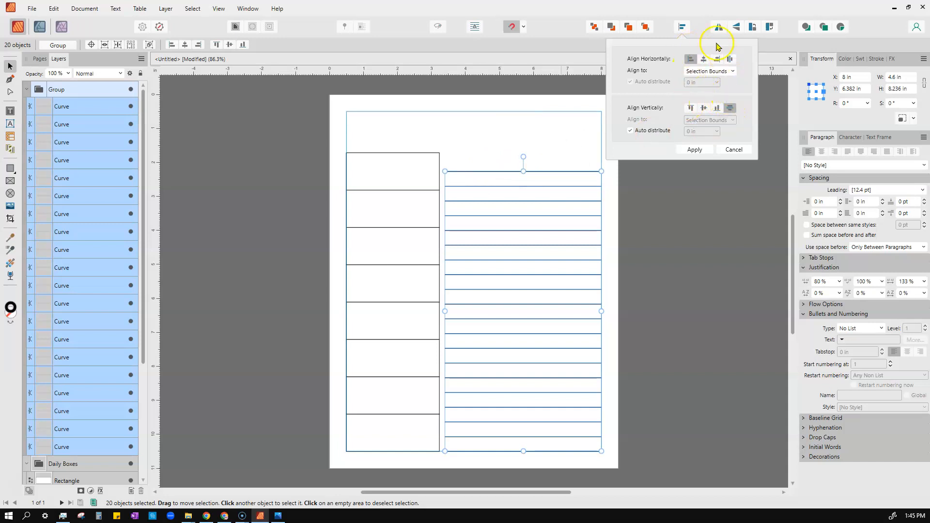
pyautogui.click(693, 150)
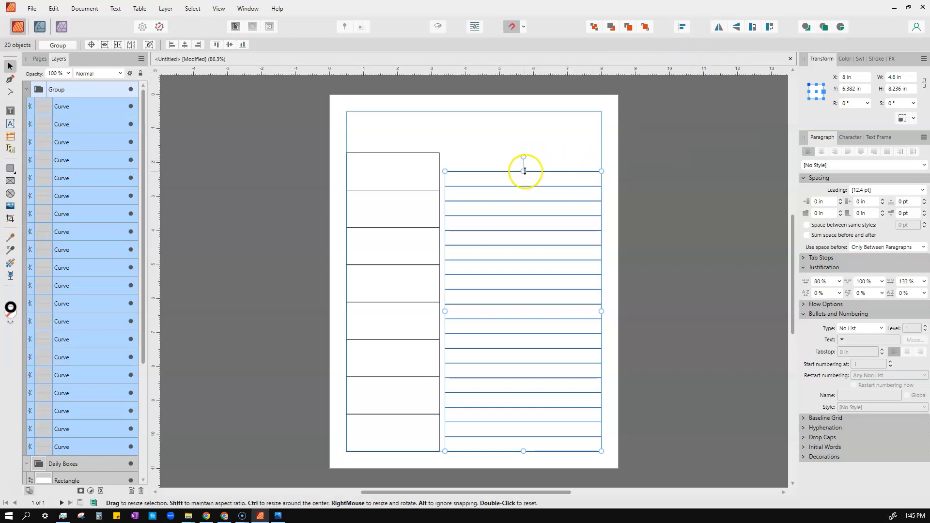
pyautogui.moveTo(523, 175)
pyautogui.mouseDown()
pyautogui.moveTo(524, 164)
pyautogui.moveTo(523, 216)
pyautogui.moveTo(526, 176)
pyautogui.mouseUp()
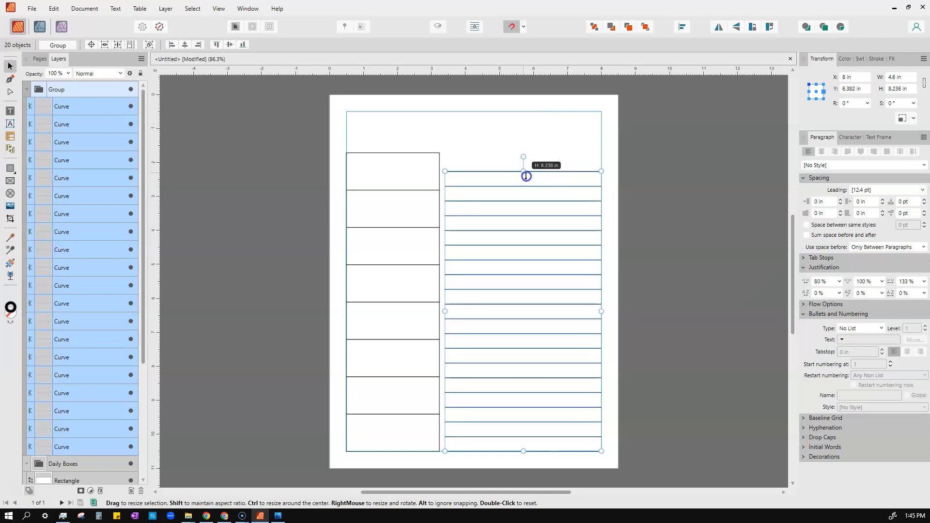
pyautogui.click(625, 149)
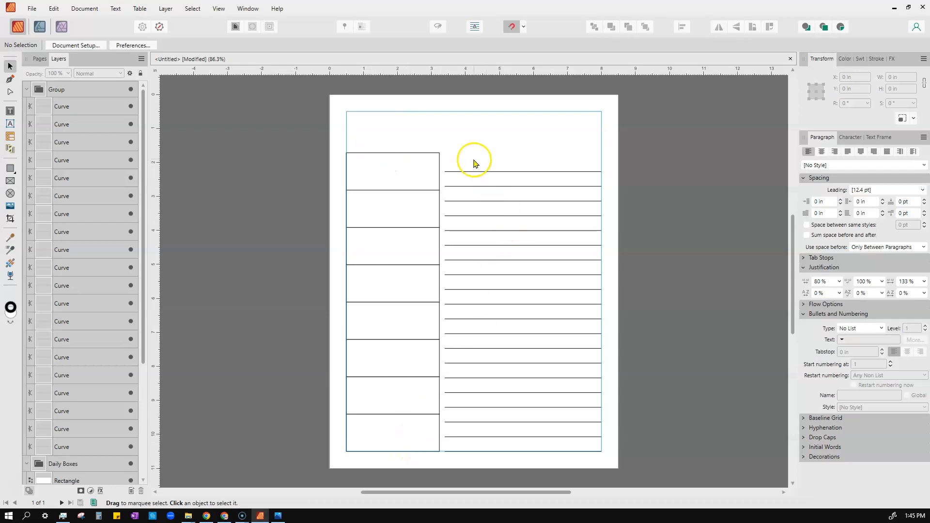
# - Create artistic text at about 93 pt in the blank area above the boxes, reading "This Weeks Tasks"
pyautogui.click(860, 58)
pyautogui.click(875, 59)
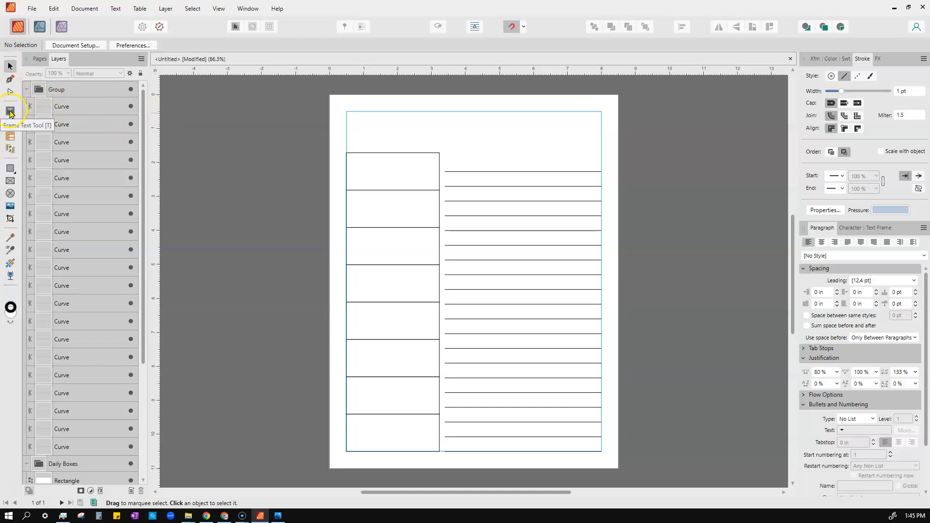
pyautogui.click(8, 124)
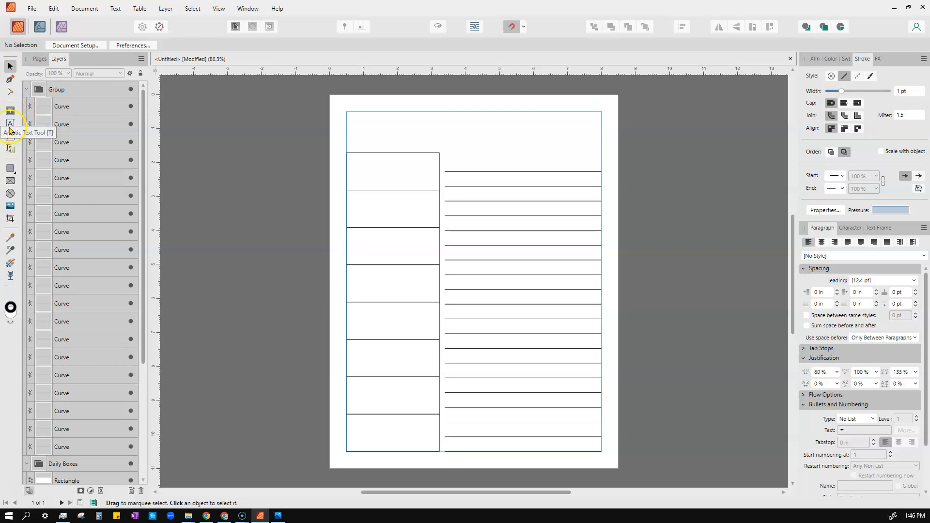
pyautogui.click(11, 125)
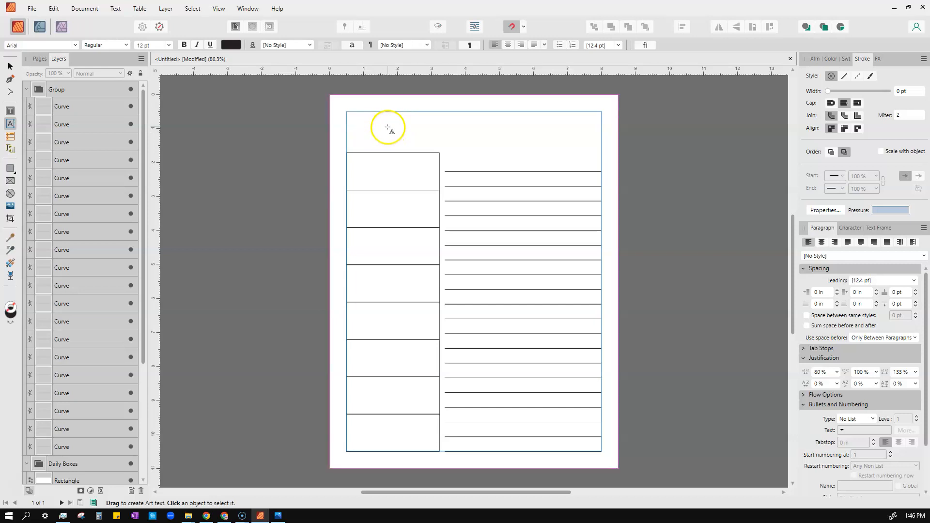
pyautogui.click(10, 111)
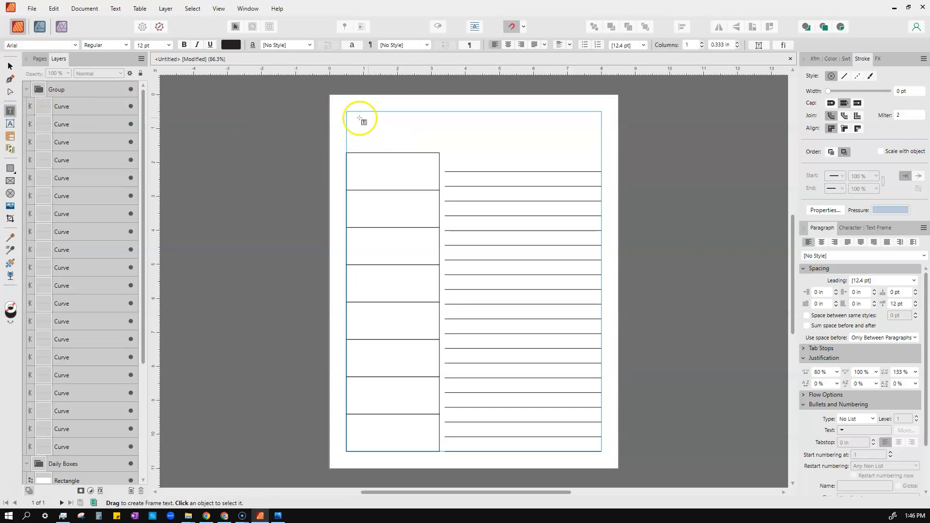
pyautogui.click(10, 124)
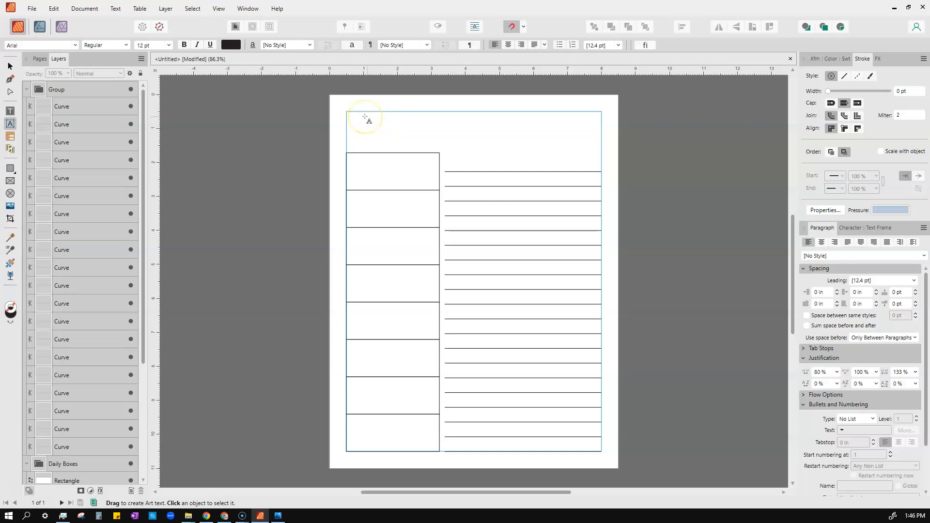
pyautogui.moveTo(364, 117); pyautogui.dragTo(410, 148)
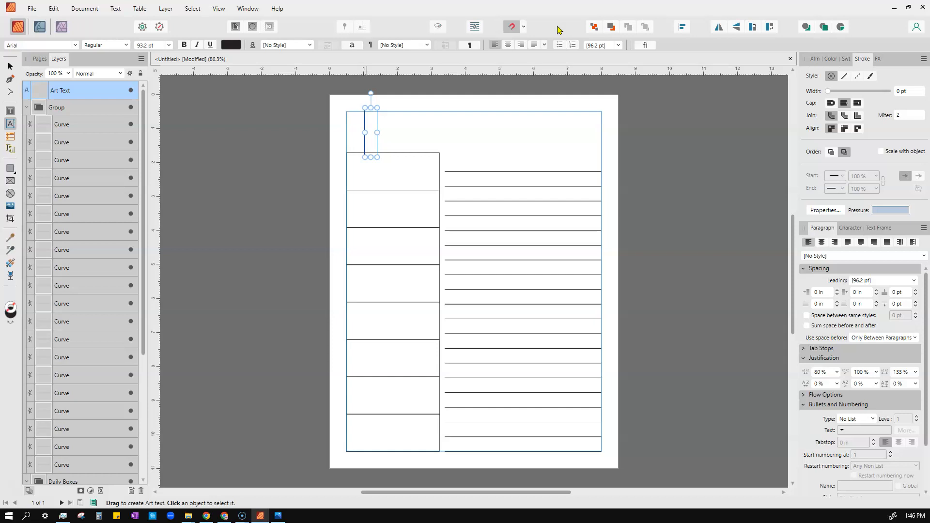
pyautogui.write('This Weeks')
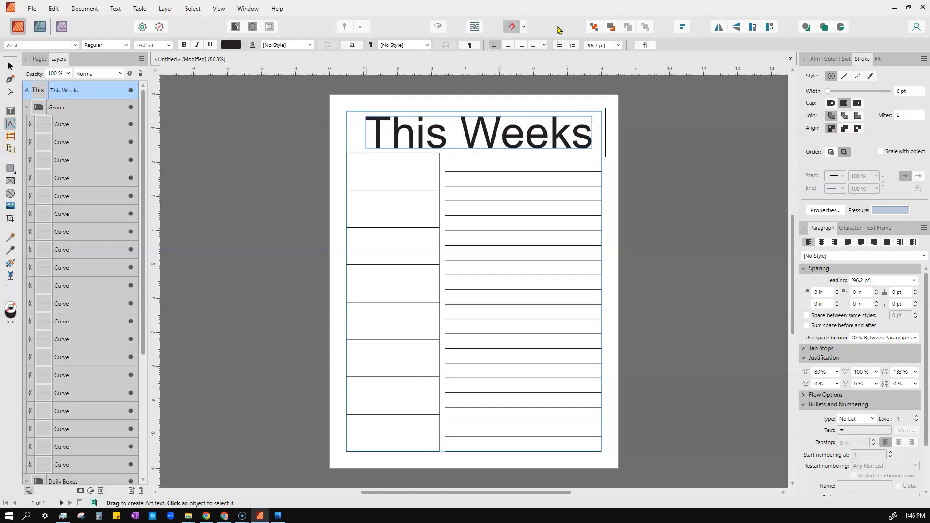
pyautogui.write(' Tasks')
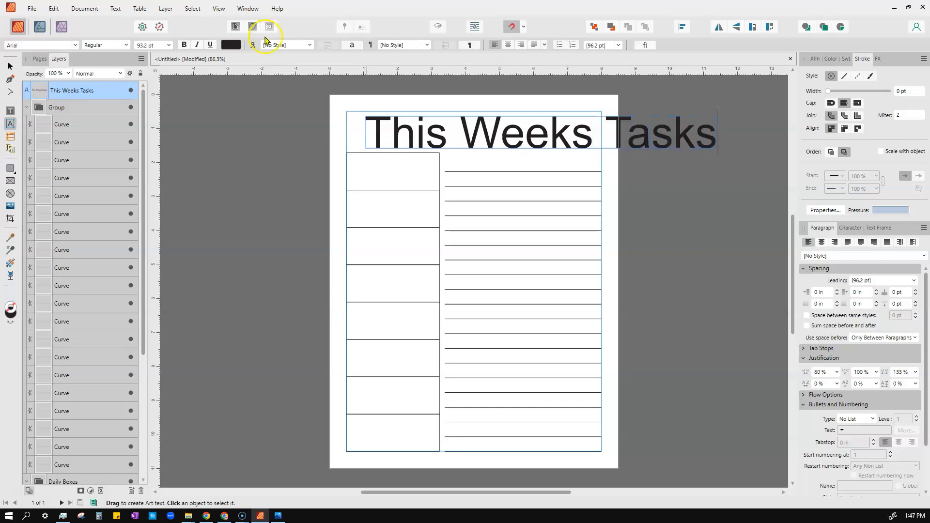
# - Move the title to the upper-left margin corner and scale it proportionally to the margin width, about 67.8 pt
pyautogui.press('Escape')
pyautogui.moveTo(436, 114); pyautogui.dragTo(416, 108)
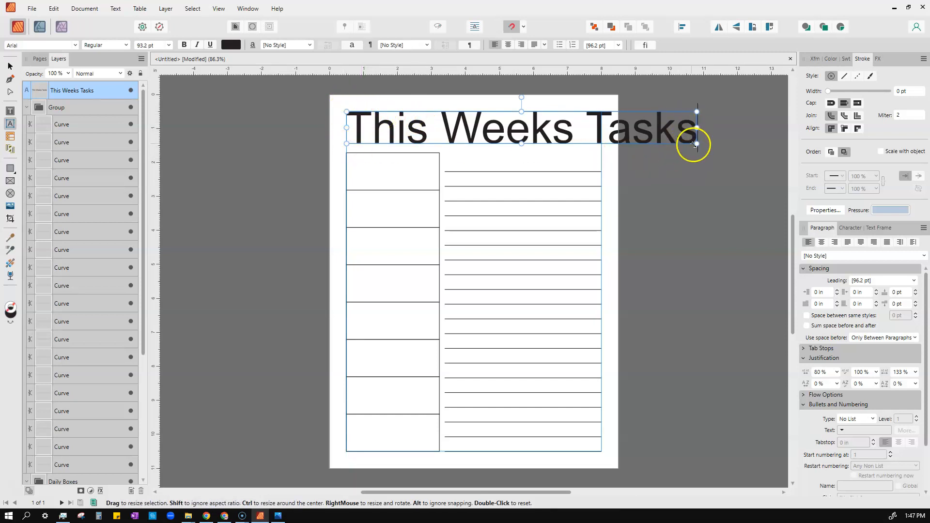
pyautogui.moveTo(697, 143); pyautogui.dragTo(603, 132)
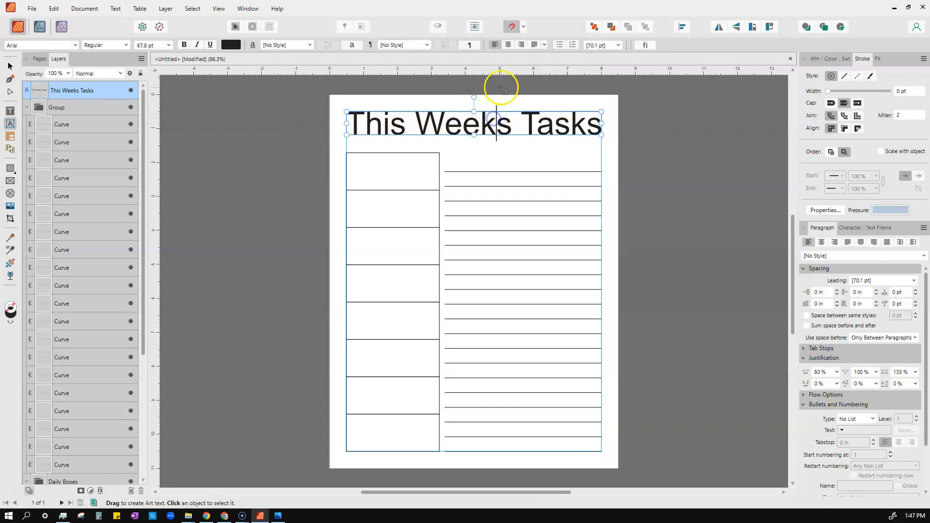
# - Correct the title to "This Week's Tasks" and shrink it to fit the right margin, about 66.2 pt
pyautogui.write("'")
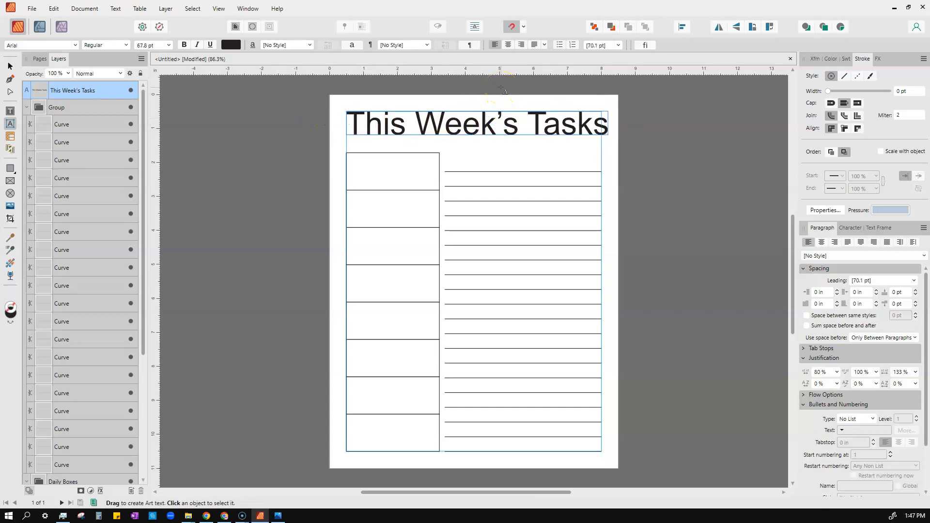
pyautogui.moveTo(610, 136); pyautogui.dragTo(602, 133)
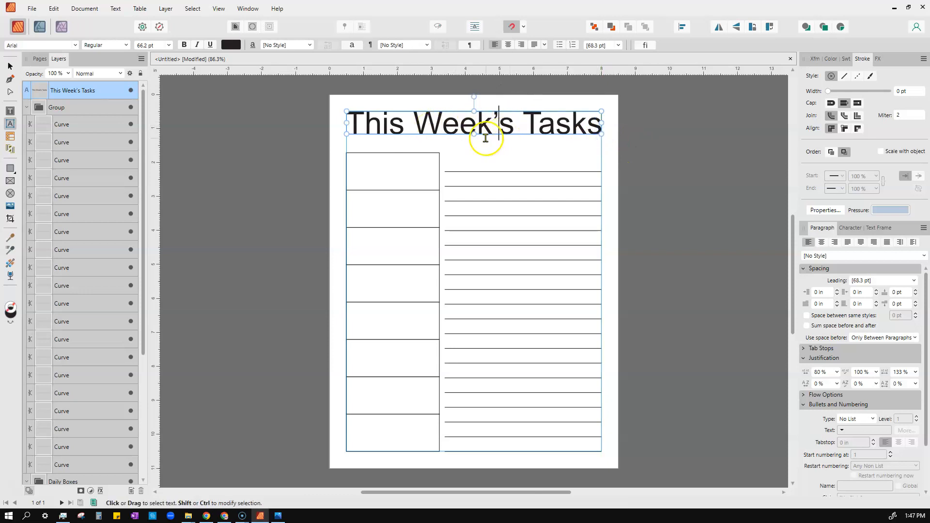
pyautogui.click(483, 140)
# - Select the whole title text, browse the available font families and mark Almost Better and Alpha54 as favorites
pyautogui.tripleClick(358, 119)
pyautogui.doubleClick(447, 120)
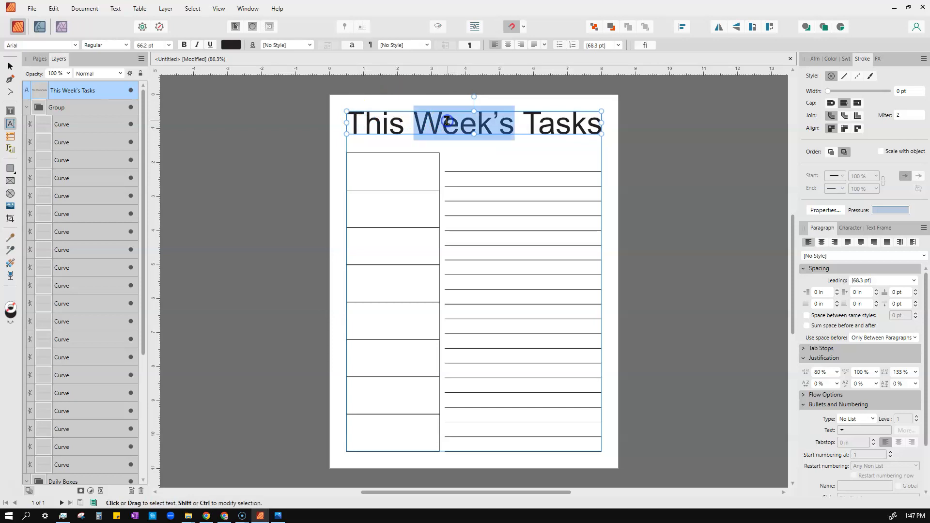
pyautogui.tripleClick(447, 121)
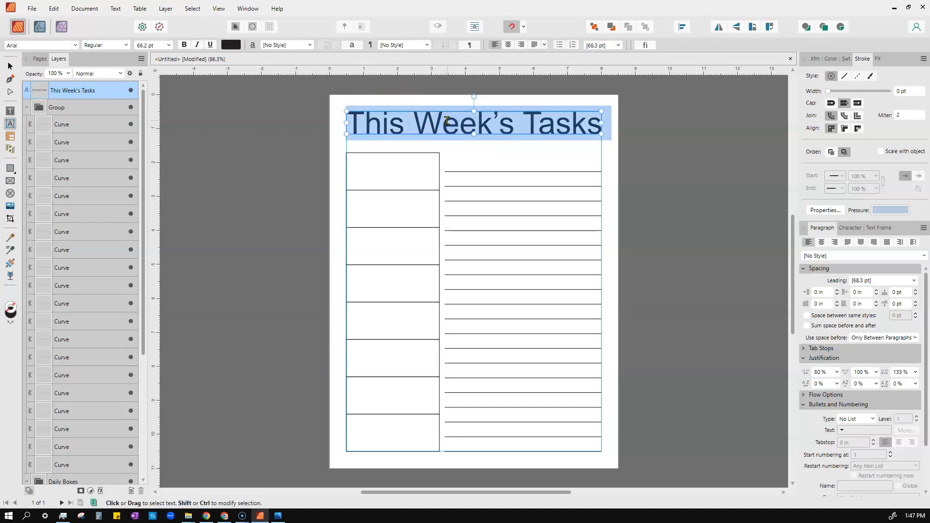
pyautogui.click(458, 126)
pyautogui.click(351, 120)
pyautogui.moveTo(352, 119); pyautogui.dragTo(605, 125)
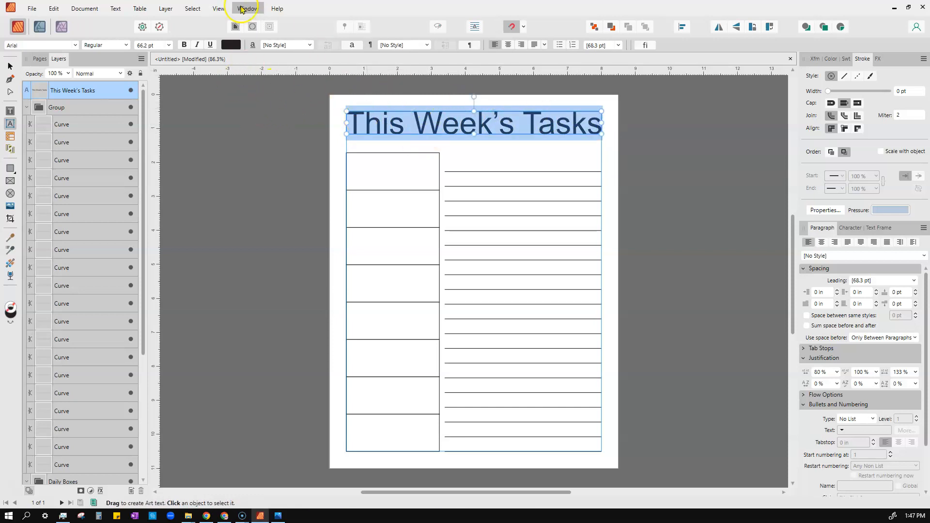
pyautogui.click(75, 45)
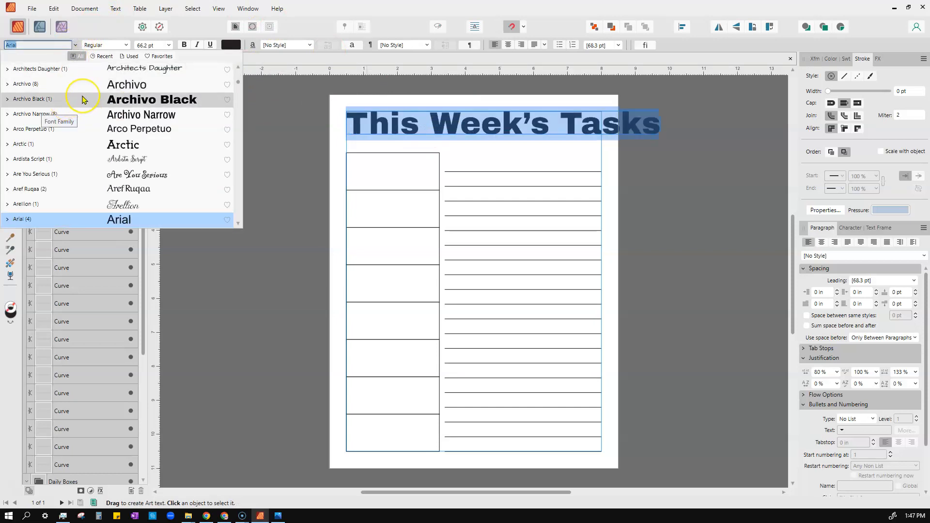
pyautogui.scroll(-7, 83, 99)
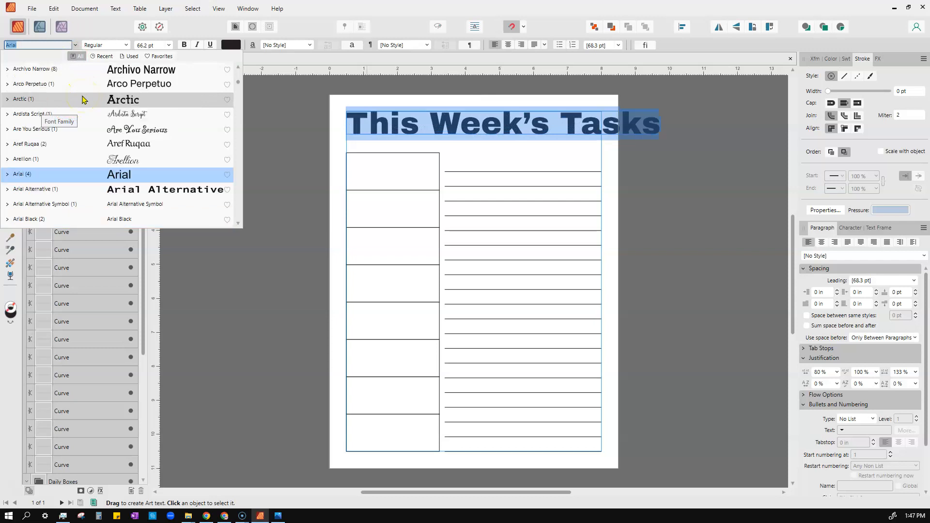
pyautogui.scroll(-10, 82, 99)
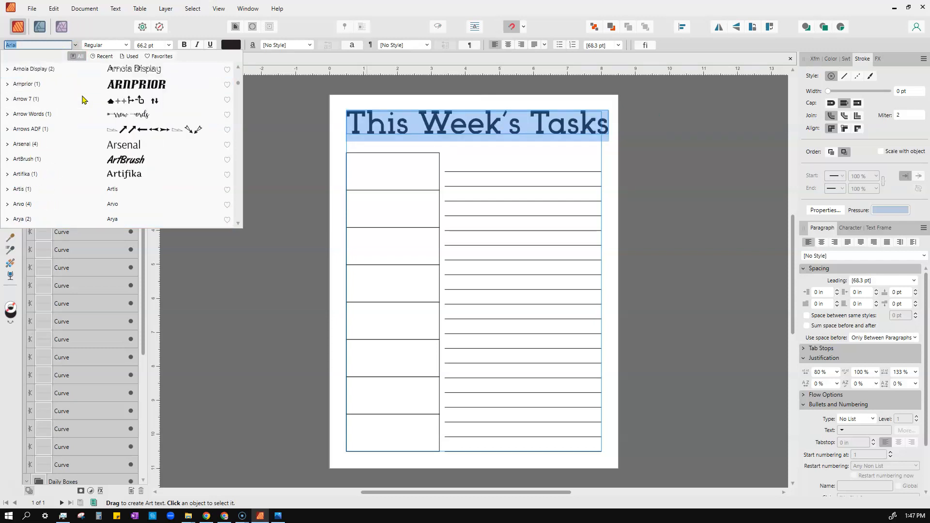
pyautogui.scroll(15, 83, 99)
pyautogui.scroll(12, 82, 100)
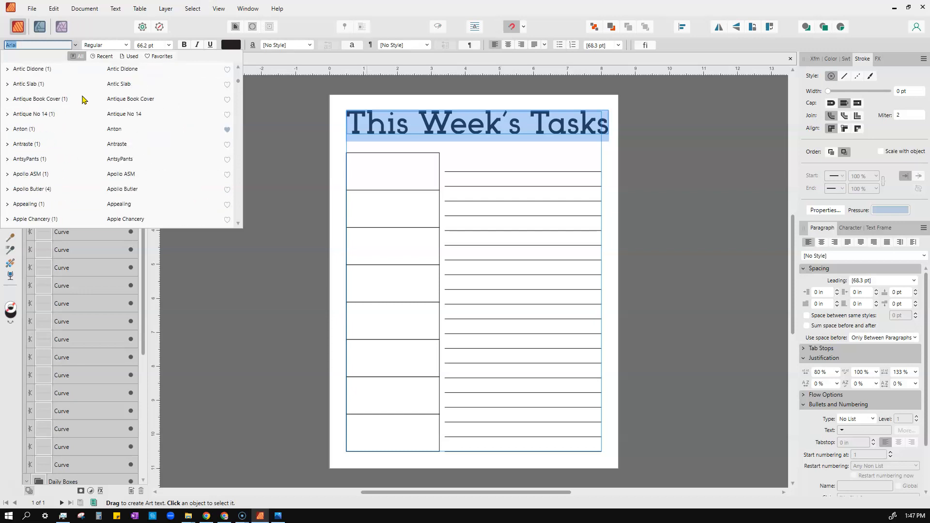
pyautogui.scroll(5, 83, 99)
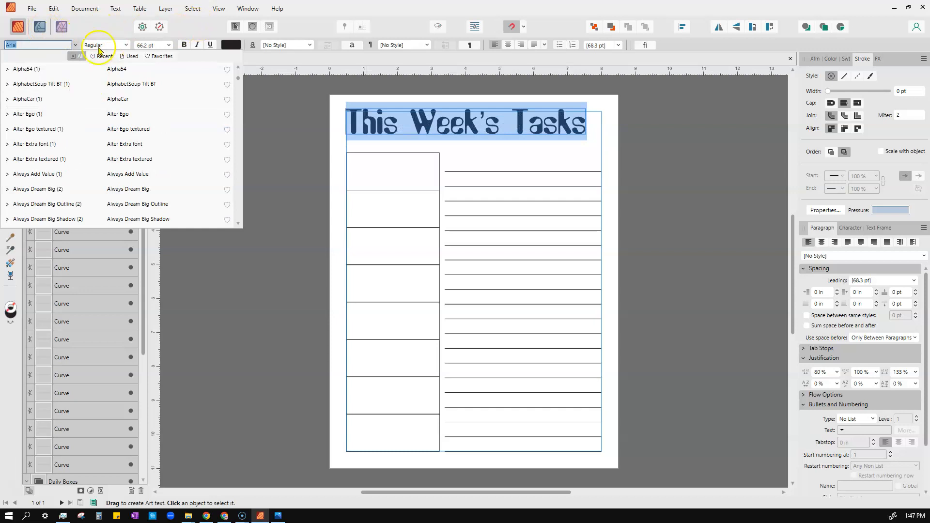
pyautogui.scroll(3, 140, 73)
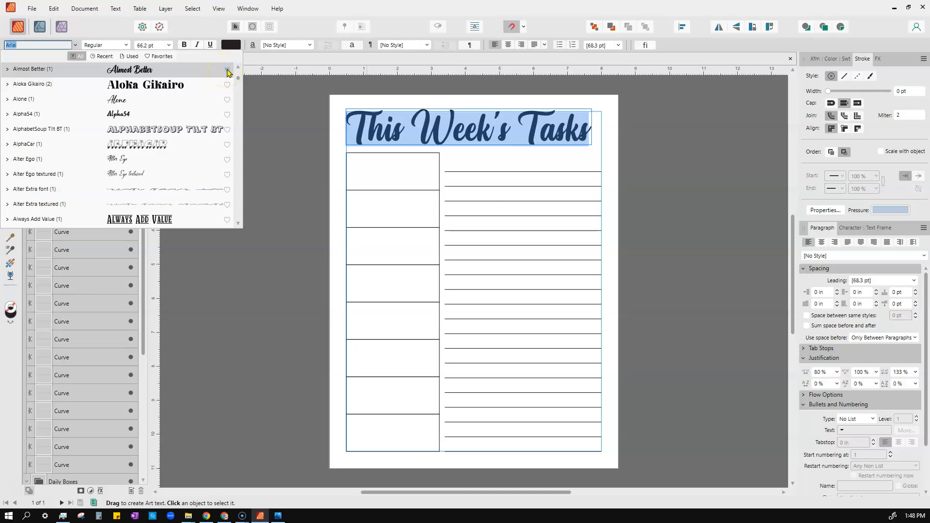
pyautogui.click(226, 71)
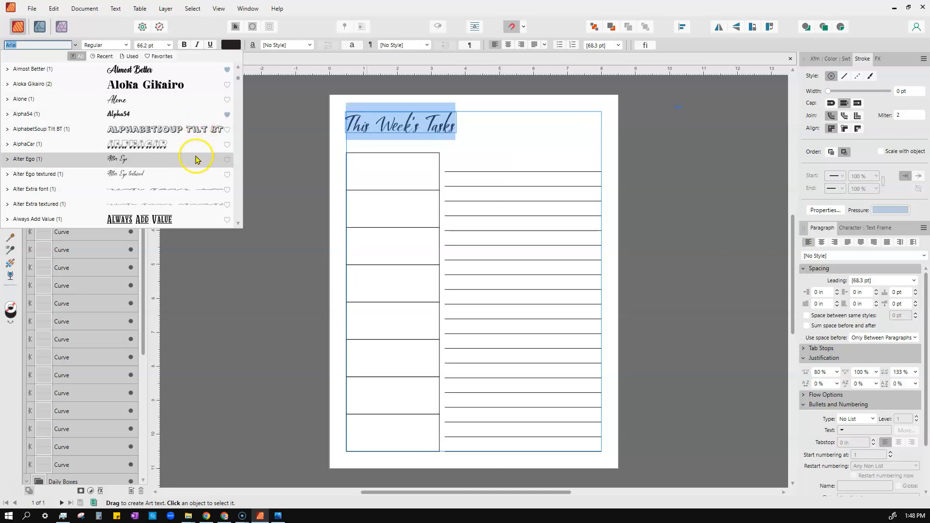
# - Browse further through the font families and mark Amaranth as a favorite
pyautogui.scroll(-1, 199, 173)
pyautogui.scroll(-1, 199, 175)
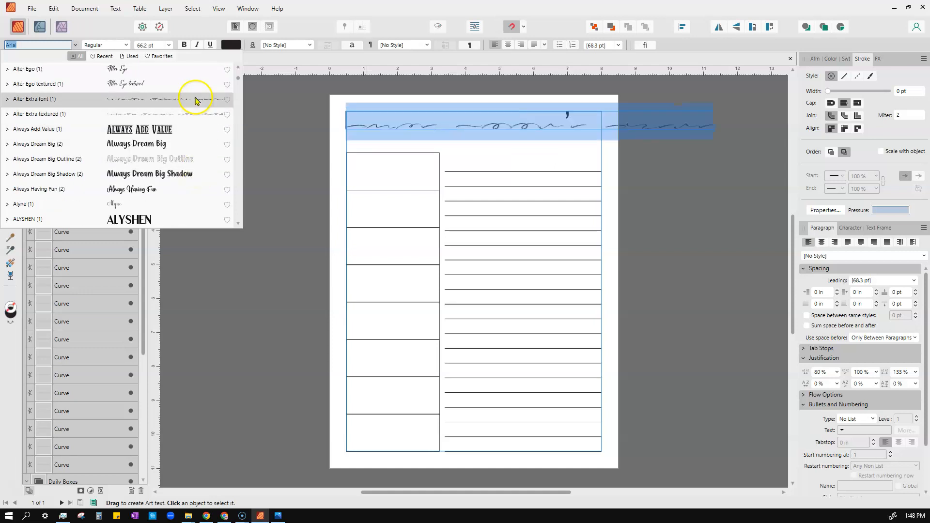
pyautogui.scroll(-1, 191, 141)
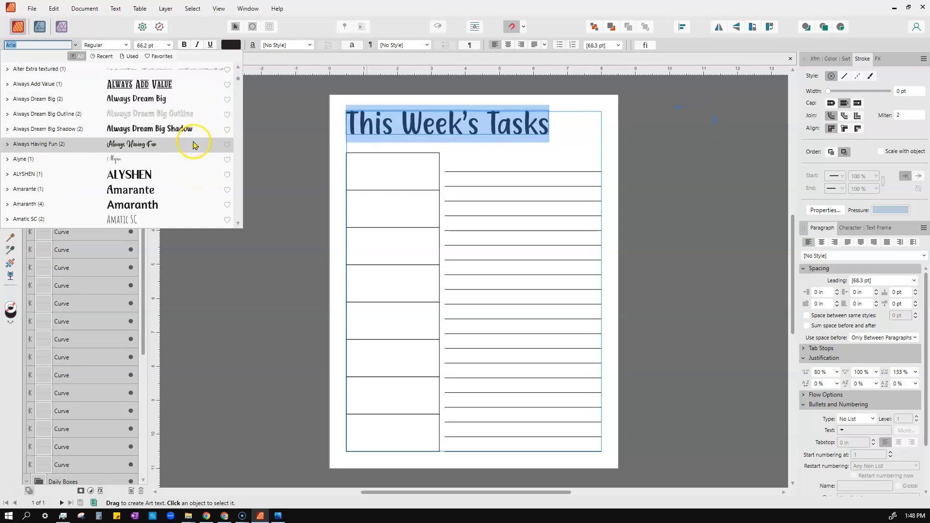
pyautogui.scroll(-2, 191, 140)
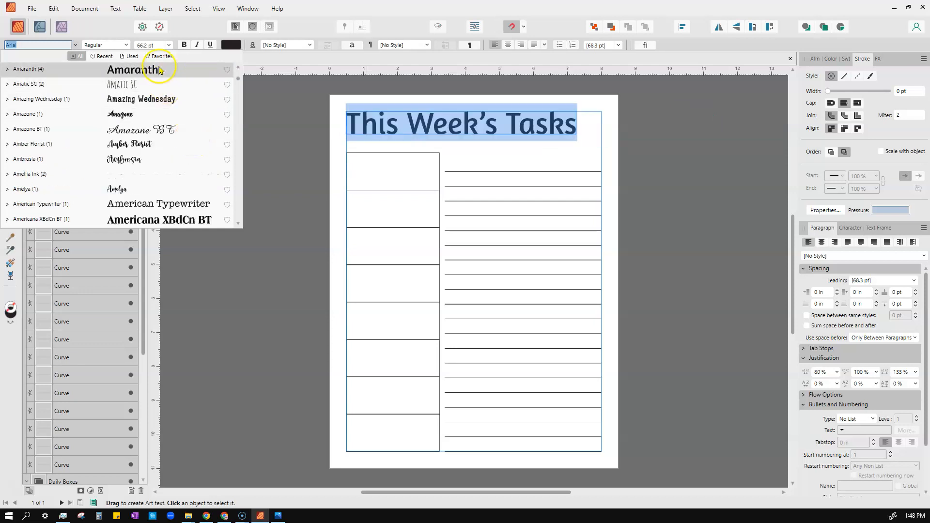
pyautogui.click(227, 70)
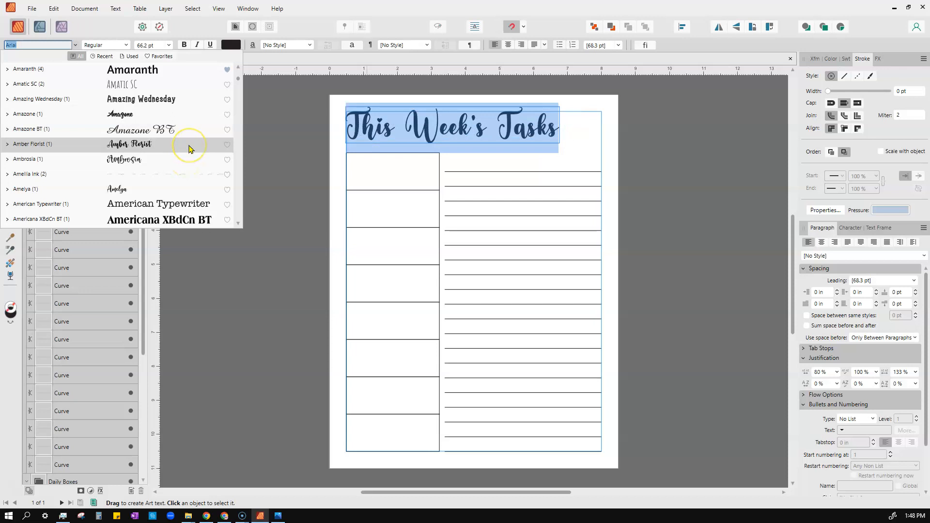
# - Limit the font list to favorites and set the title in Almost Better
pyautogui.scroll(4, 189, 149)
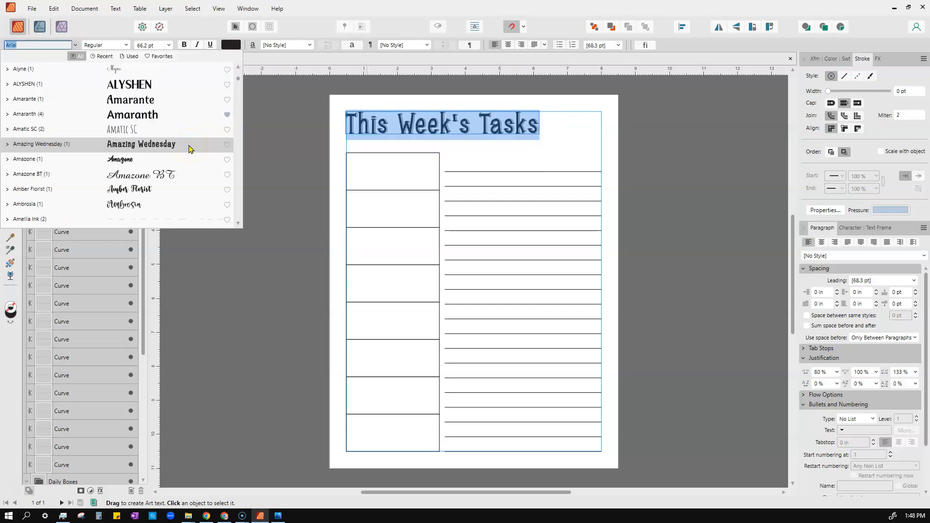
pyautogui.scroll(10, 188, 149)
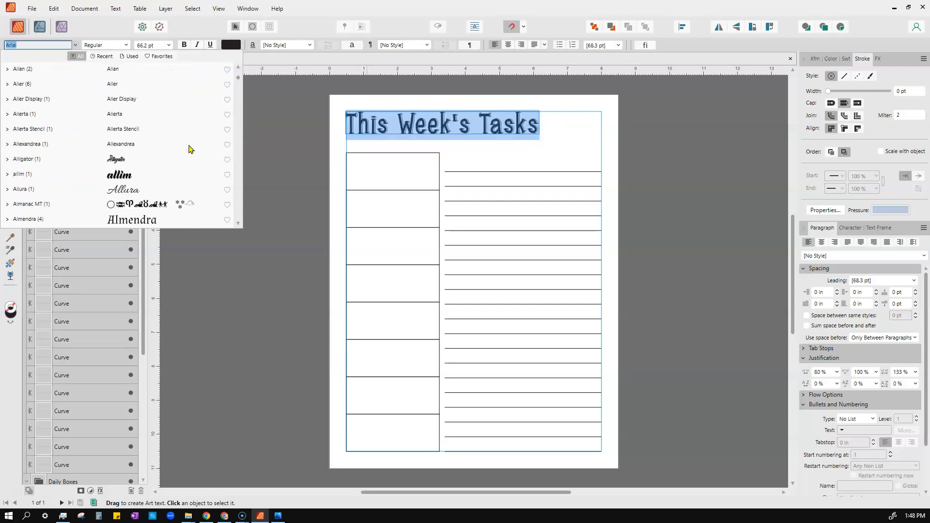
pyautogui.scroll(10, 189, 149)
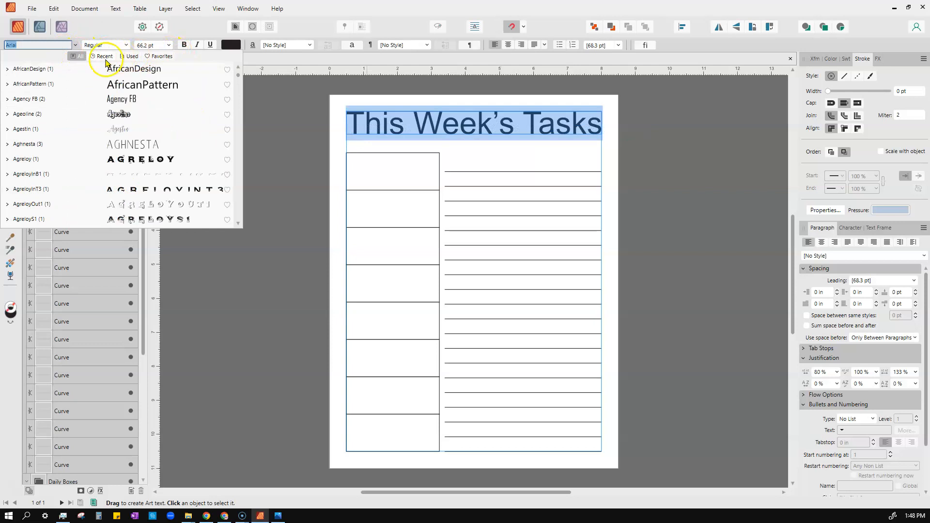
pyautogui.click(157, 57)
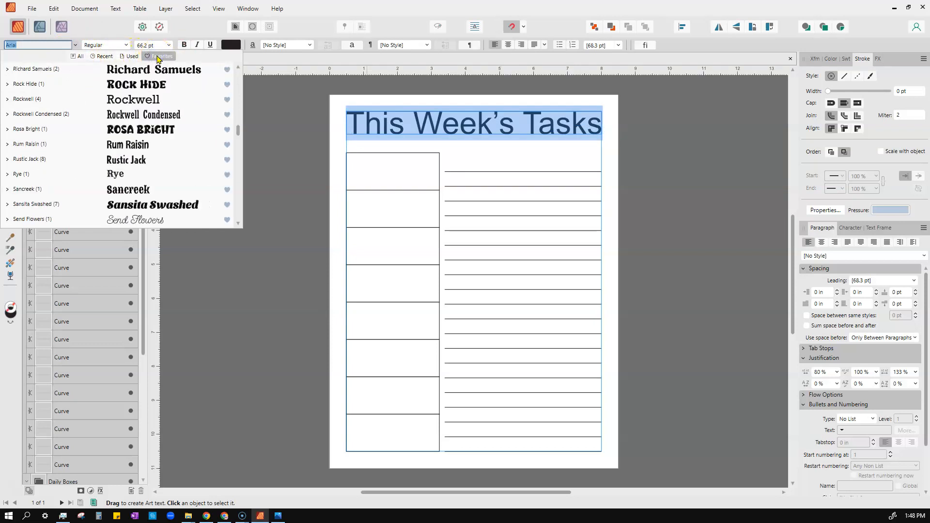
pyautogui.scroll(5, 177, 97)
pyautogui.scroll(8, 179, 101)
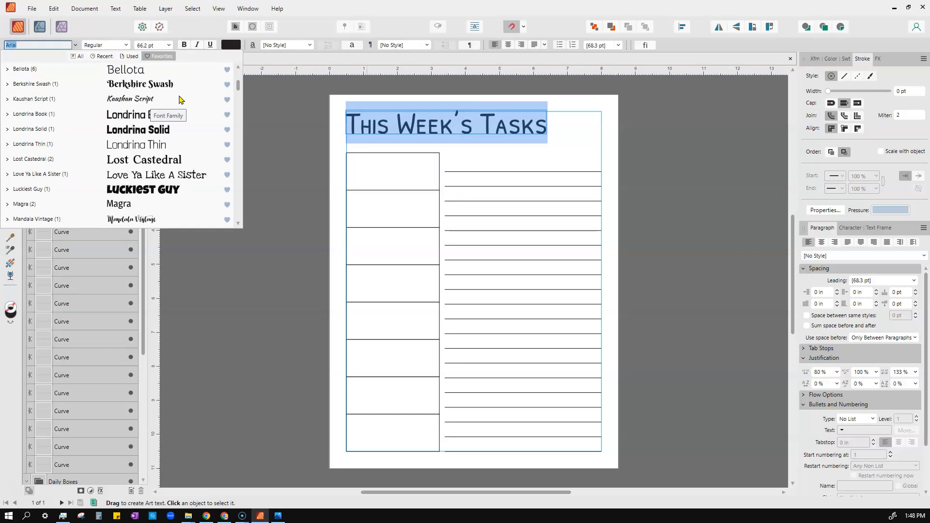
pyautogui.scroll(4, 179, 100)
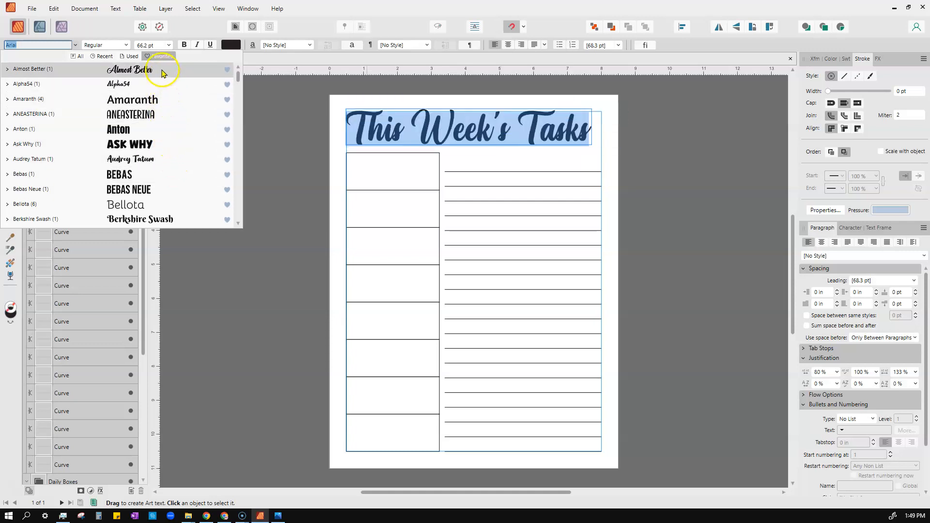
pyautogui.click(138, 71)
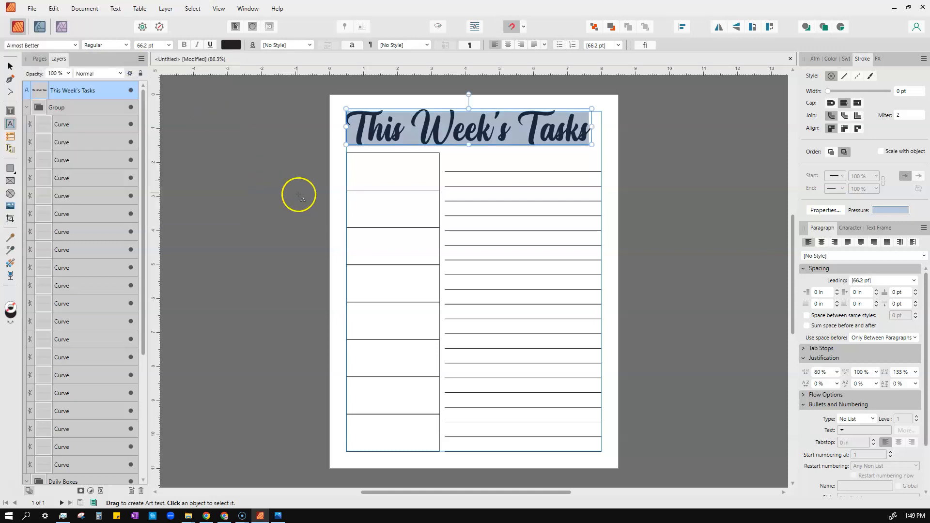
# - Stretch the title horizontally to the right margin and scale it down proportionally to about 38.4 pt
pyautogui.moveTo(592, 128); pyautogui.dragTo(601, 126)
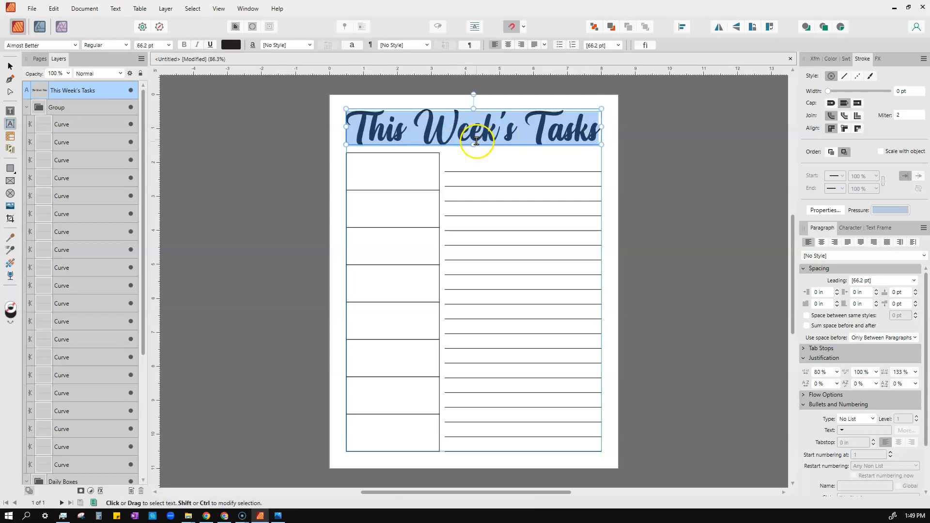
pyautogui.moveTo(601, 143); pyautogui.dragTo(495, 129)
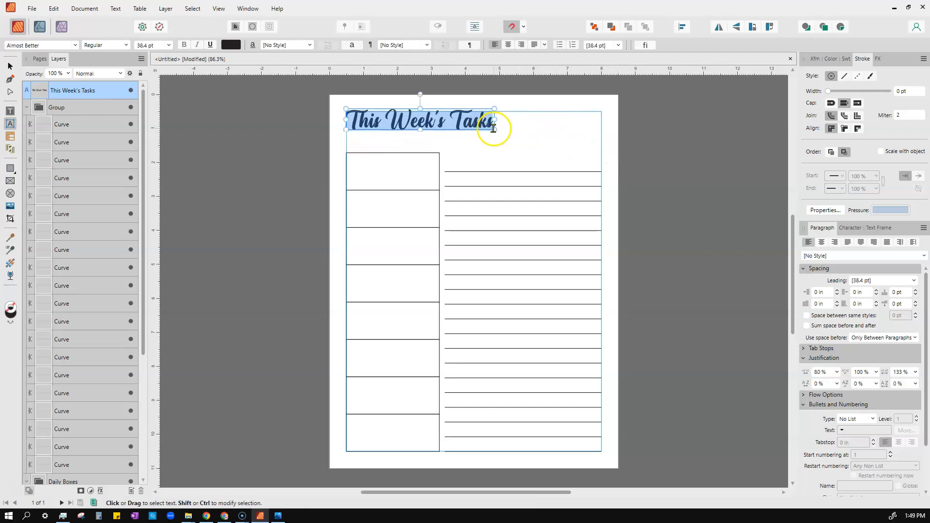
# - Enlarge the title proportionally to about 66.2 pt so that it spans to the right margin
pyautogui.moveTo(494, 130); pyautogui.dragTo(535, 136)
pyautogui.moveTo(541, 145); pyautogui.dragTo(586, 154)
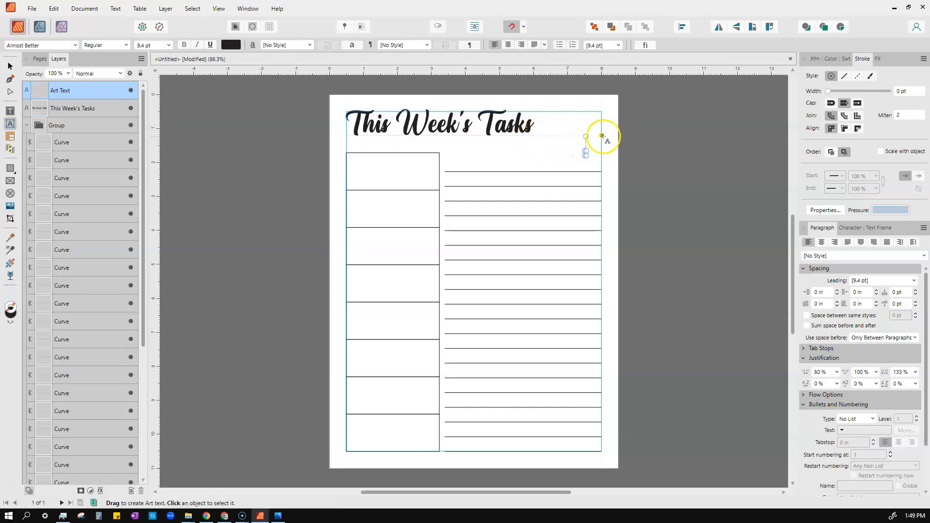
pyautogui.click(412, 116)
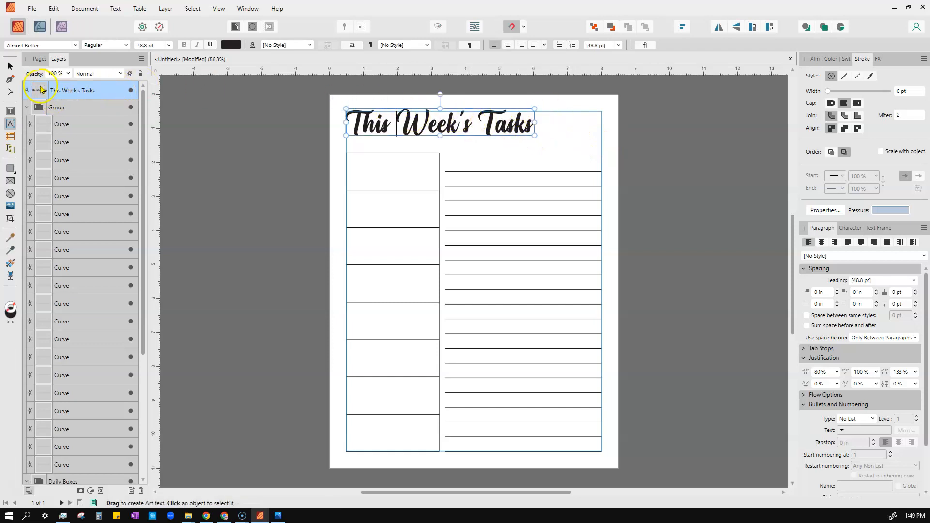
pyautogui.moveTo(535, 135); pyautogui.dragTo(602, 158)
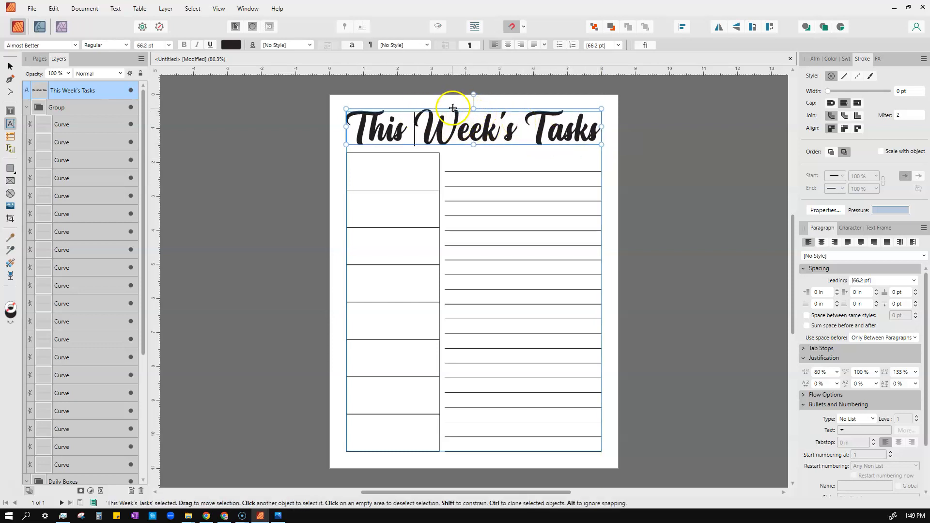
# - Move the title down until the top of its box aligns with the page's top margin
pyautogui.doubleClick(453, 107)
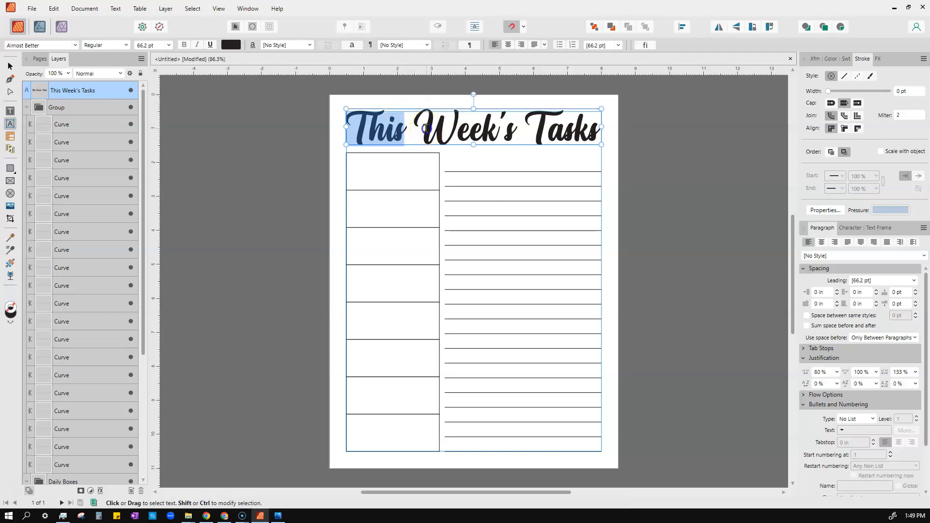
pyautogui.click(414, 107)
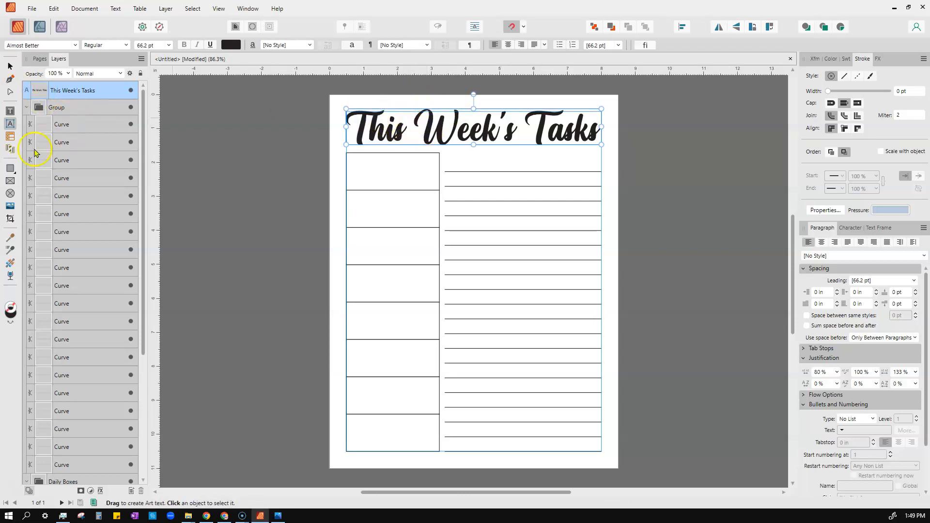
pyautogui.click(8, 122)
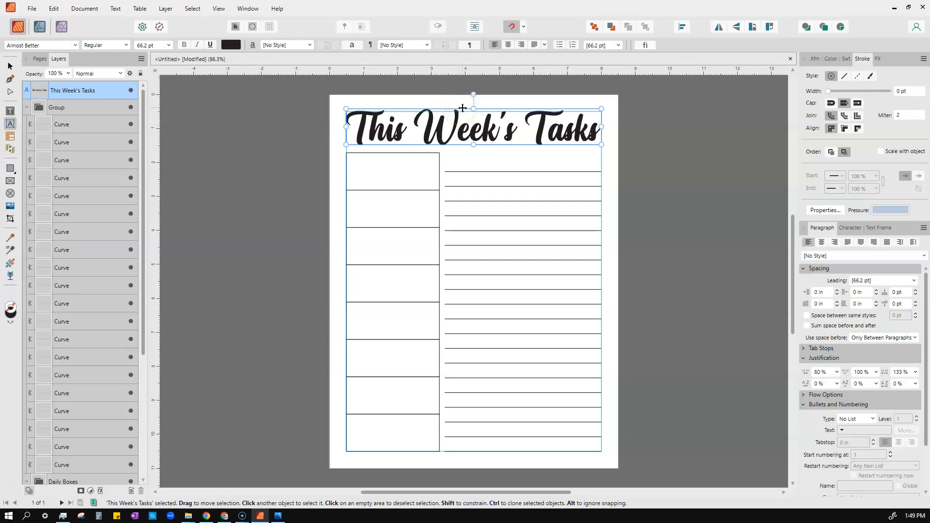
pyautogui.click(464, 108)
pyautogui.moveTo(465, 108); pyautogui.dragTo(465, 112)
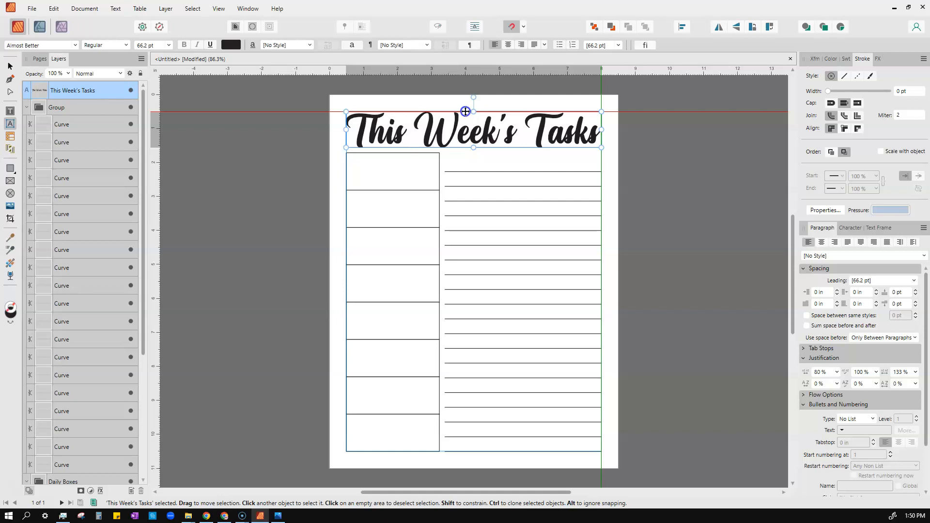
pyautogui.moveTo(465, 111); pyautogui.dragTo(464, 112)
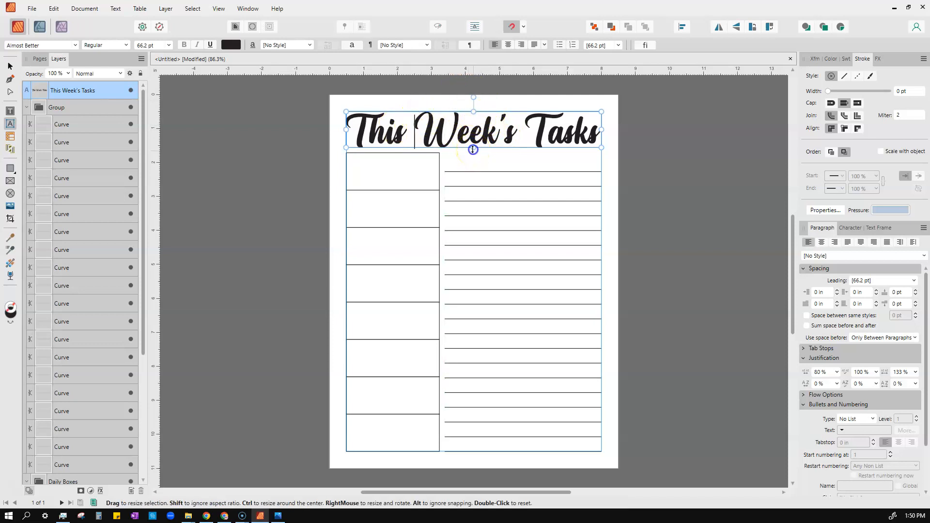
# - Squash the title vertically to about 0.86 in tall, keeping its full width between the margins
pyautogui.moveTo(473, 149)
pyautogui.mouseDown()
pyautogui.moveTo(475, 129)
pyautogui.moveTo(479, 142)
pyautogui.mouseUp()
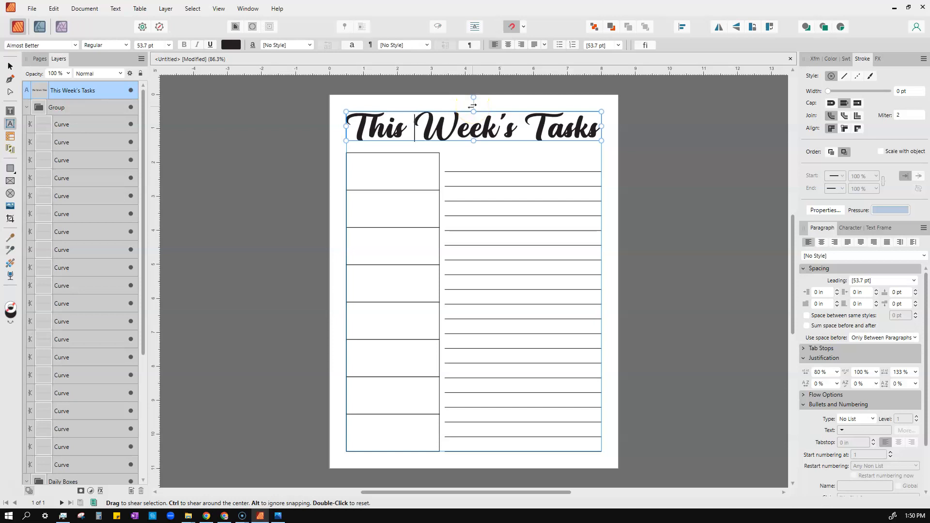
pyautogui.moveTo(473, 107)
pyautogui.mouseDown()
pyautogui.moveTo(531, 104)
pyautogui.moveTo(437, 104)
pyautogui.moveTo(479, 106)
pyautogui.moveTo(457, 103)
pyautogui.moveTo(469, 103)
pyautogui.mouseUp()
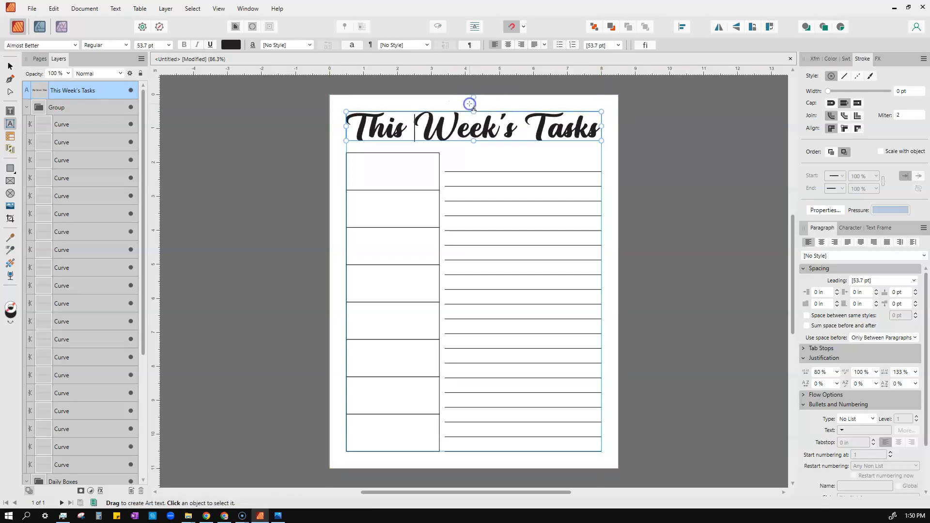
pyautogui.click(815, 59)
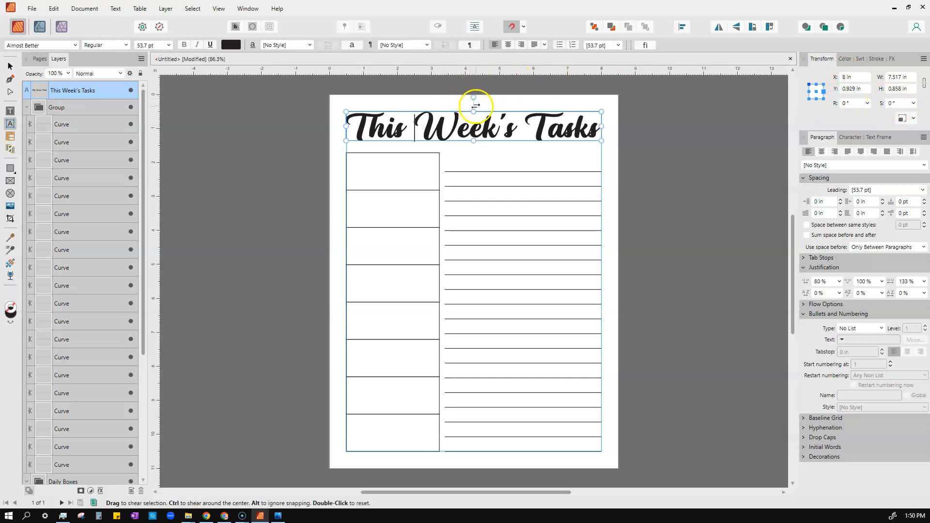
pyautogui.moveTo(473, 103)
pyautogui.mouseDown()
pyautogui.moveTo(487, 106)
pyautogui.moveTo(473, 103)
pyautogui.mouseUp()
# - Adjust the title's height to about 0.97 in, keeping its width and its top edge on the margin
pyautogui.click(854, 140)
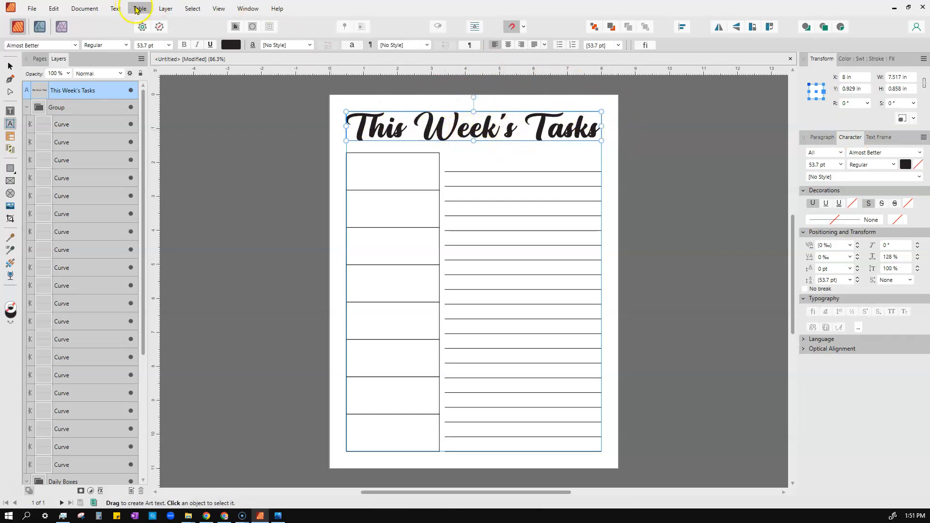
pyautogui.click(114, 9)
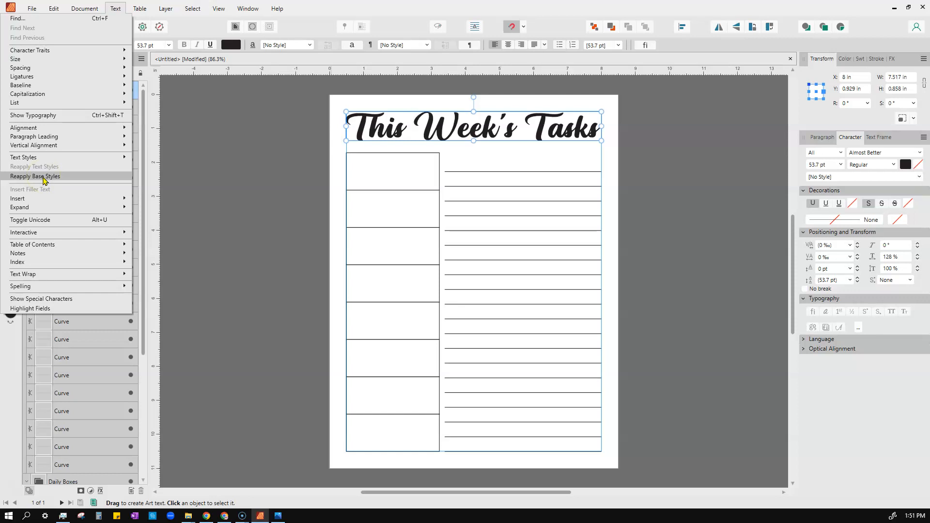
pyautogui.click(58, 177)
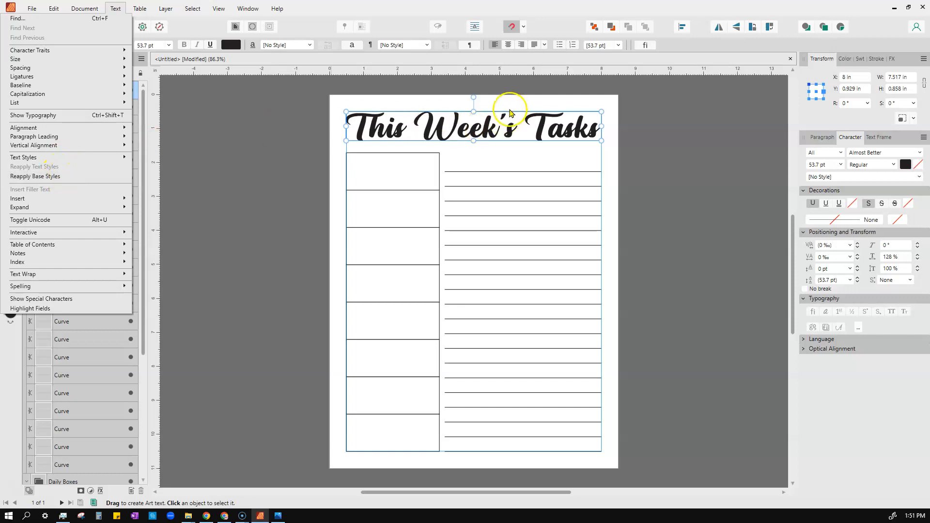
pyautogui.click(491, 126)
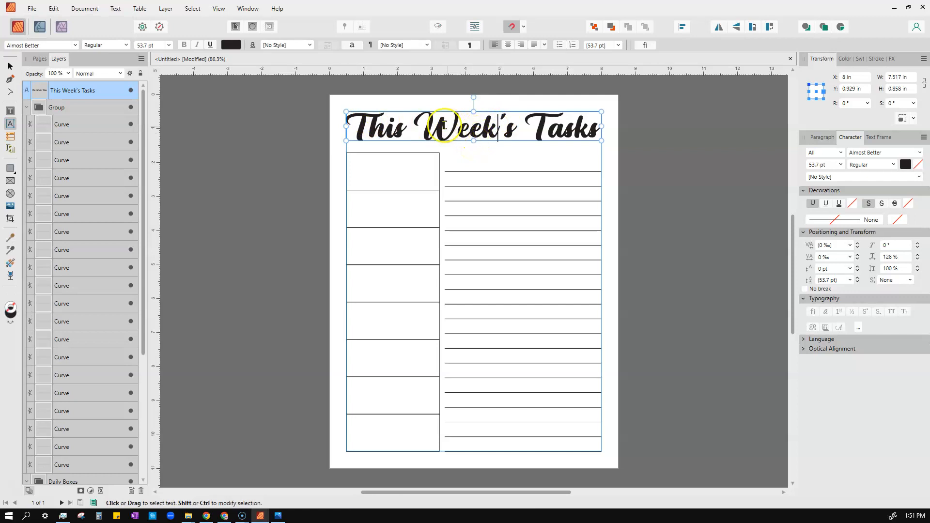
pyautogui.click(477, 144)
pyautogui.moveTo(477, 144)
pyautogui.mouseDown()
pyautogui.moveTo(473, 185)
pyautogui.moveTo(477, 129)
pyautogui.moveTo(475, 207)
pyautogui.moveTo(476, 144)
pyautogui.mouseUp()
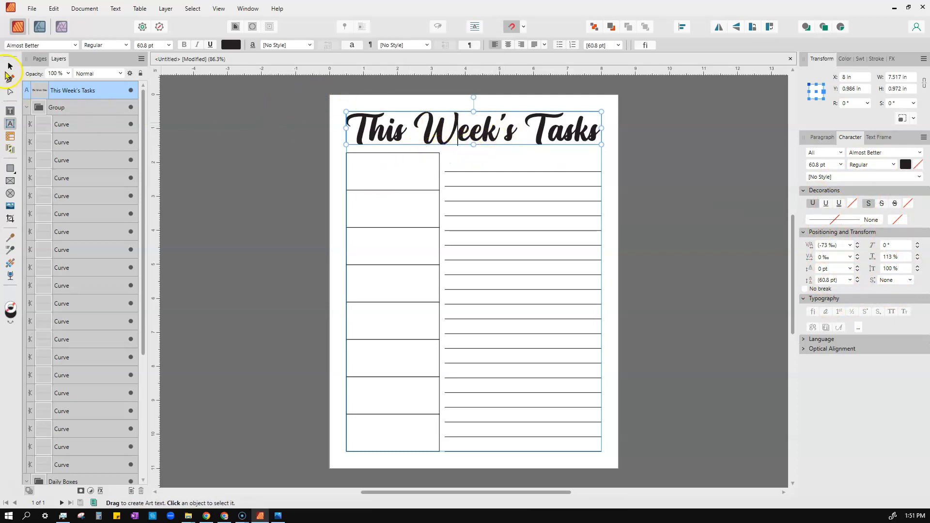
# - Draw a text frame about 4.6 × 1.28 in below the title, over the upper ruled lines
pyautogui.click(10, 112)
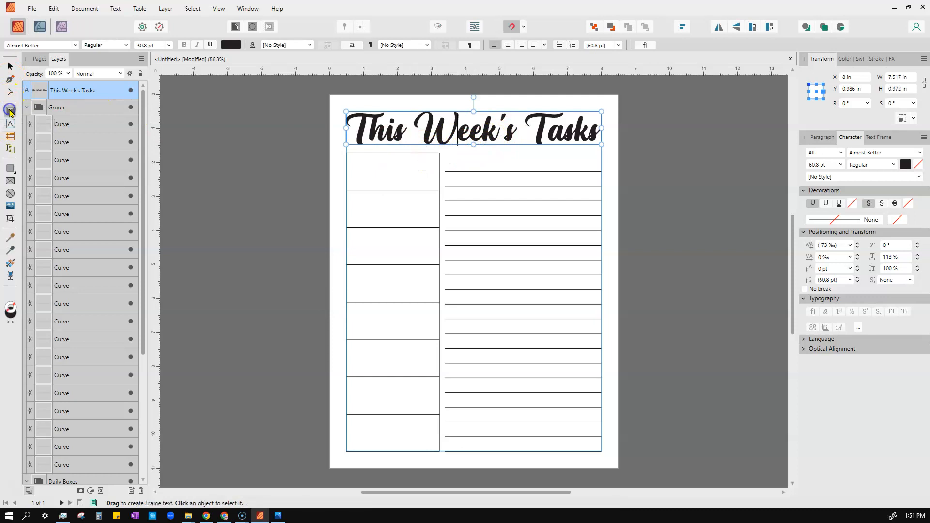
pyautogui.click(445, 149)
pyautogui.moveTo(446, 152); pyautogui.dragTo(598, 196)
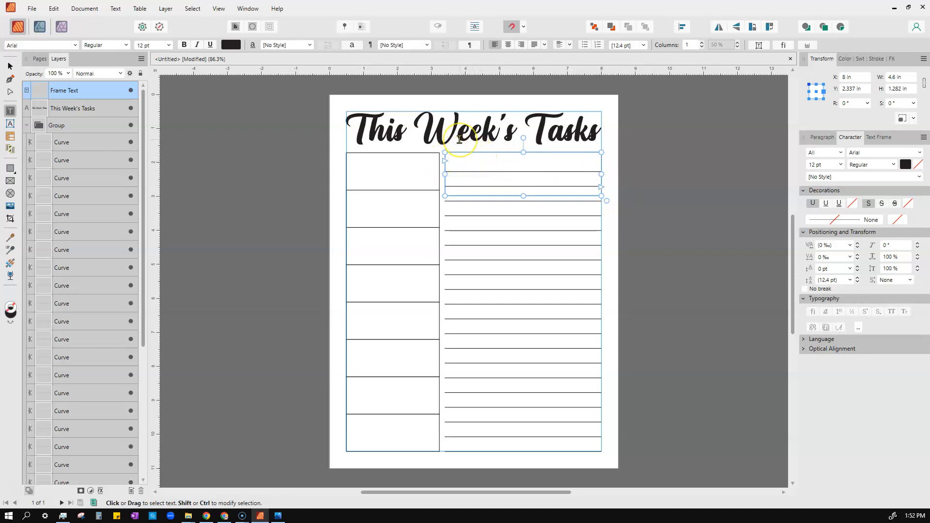
pyautogui.click(470, 158)
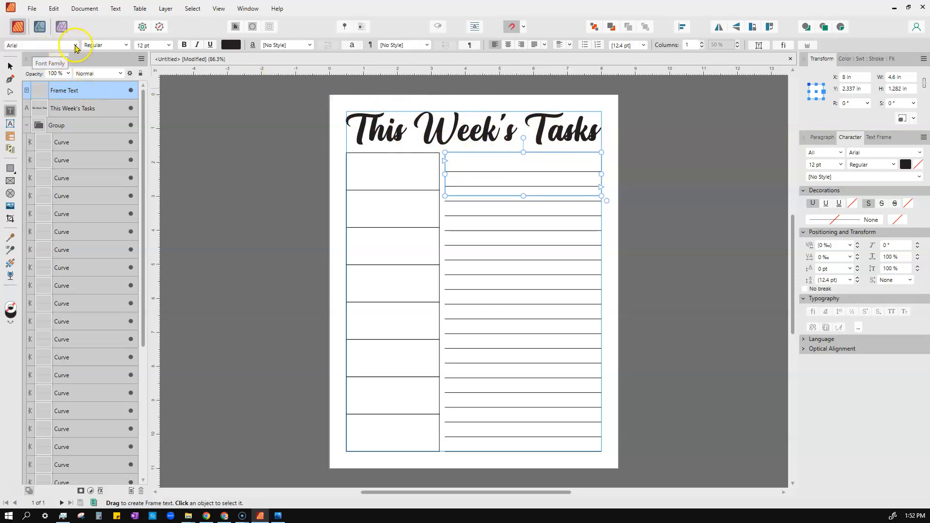
# - Set the new frame's text size to 30 pt and enter "For the Week of:" in it
pyautogui.click(168, 46)
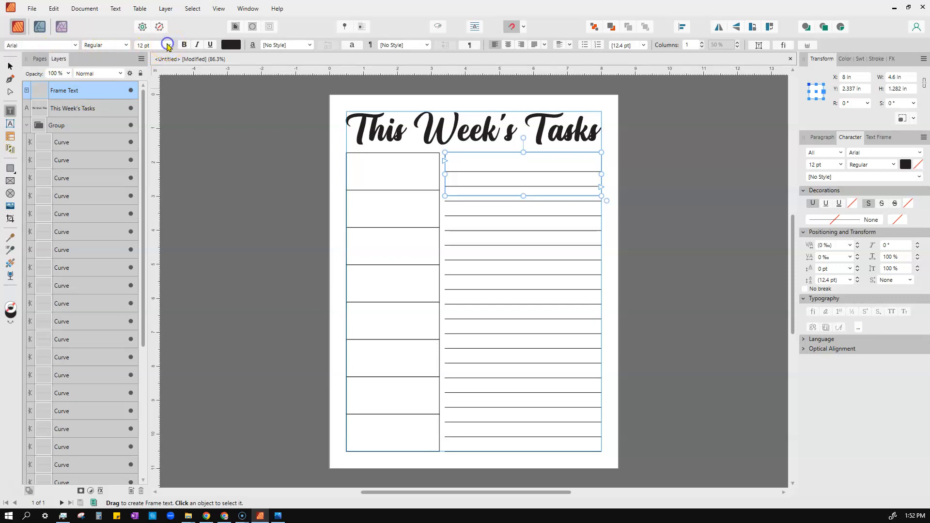
pyautogui.click(169, 45)
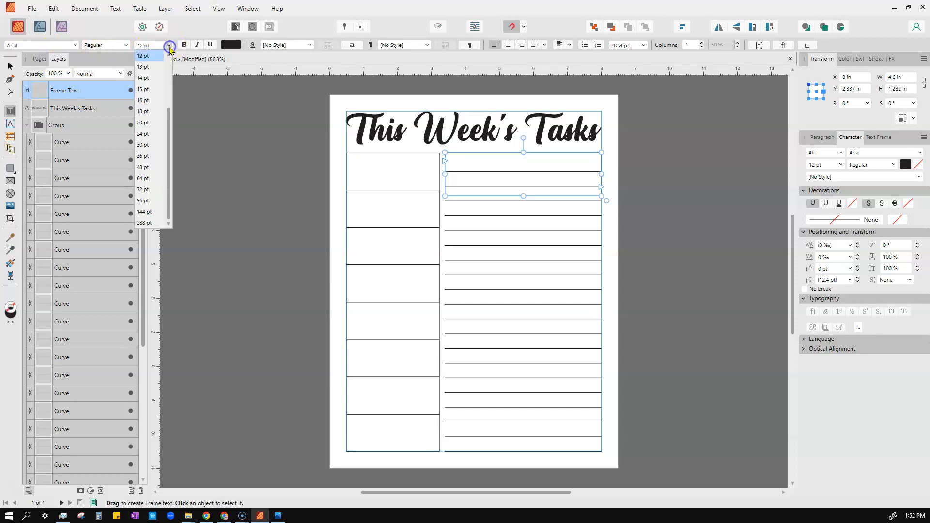
pyautogui.click(146, 145)
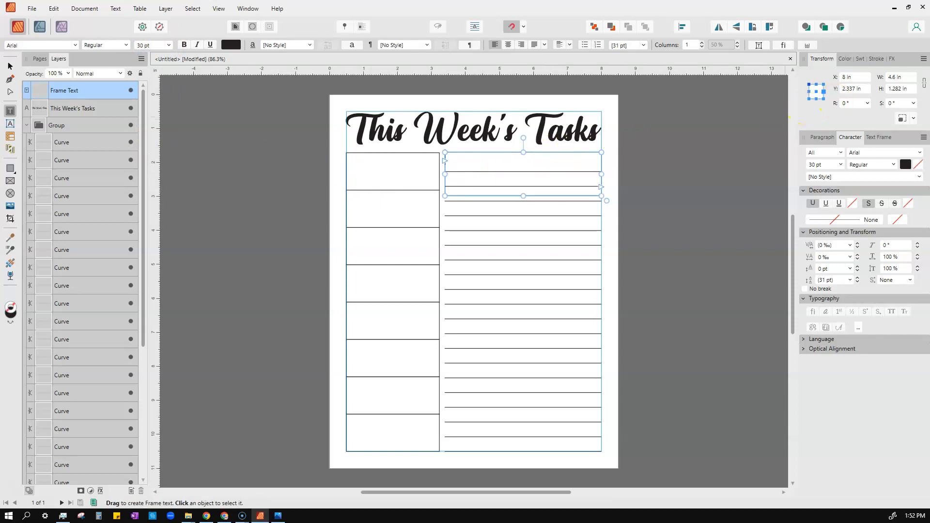
pyautogui.write('For the Week of:')
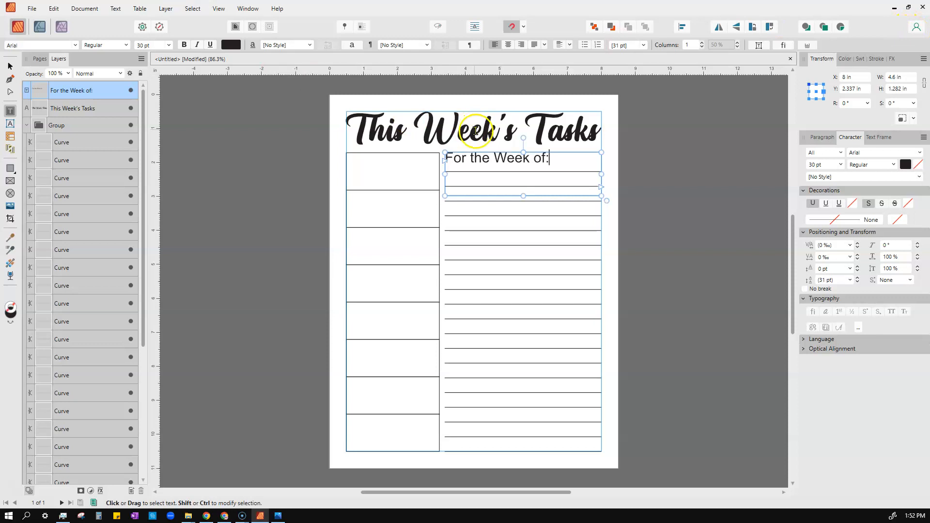
# - Resize the "For the Week of:" frame to about 4.36 × 1.58 in and select its text
pyautogui.moveTo(556, 160); pyautogui.dragTo(446, 158)
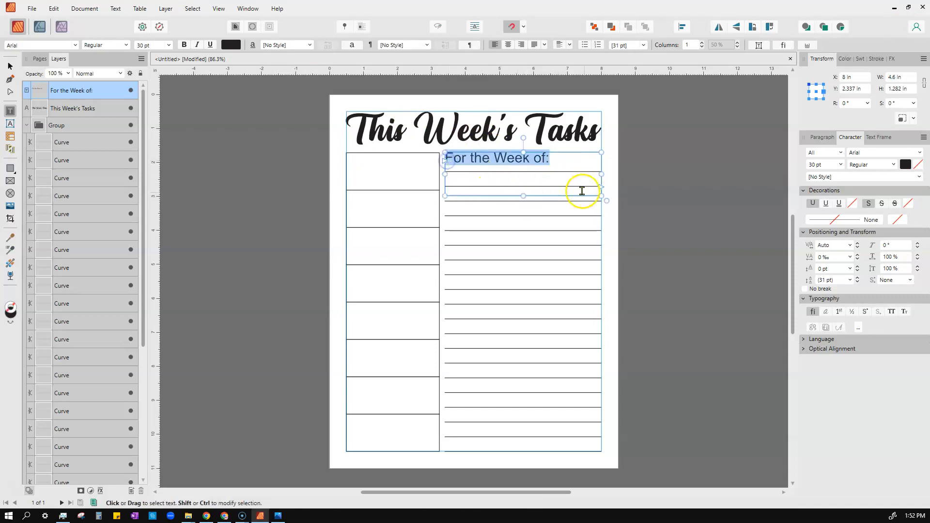
pyautogui.moveTo(602, 196)
pyautogui.mouseDown()
pyautogui.moveTo(717, 230)
pyautogui.moveTo(482, 179)
pyautogui.moveTo(633, 208)
pyautogui.moveTo(430, 232)
pyautogui.moveTo(504, 236)
pyautogui.moveTo(513, 281)
pyautogui.moveTo(484, 291)
pyautogui.moveTo(502, 296)
pyautogui.moveTo(536, 197)
pyautogui.moveTo(536, 233)
pyautogui.moveTo(601, 214)
pyautogui.moveTo(533, 212)
pyautogui.moveTo(587, 222)
pyautogui.moveTo(592, 200)
pyautogui.moveTo(595, 208)
pyautogui.mouseUp()
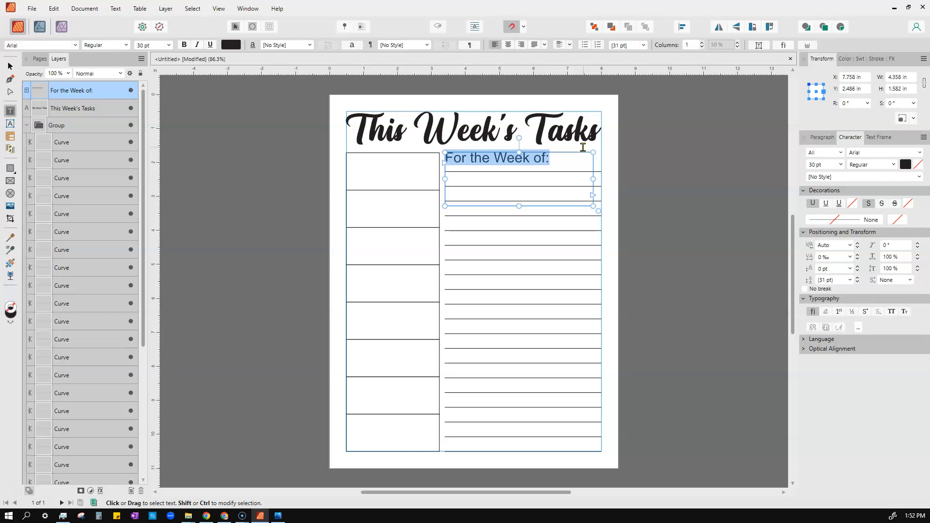
pyautogui.click(477, 121)
pyautogui.click(369, 123)
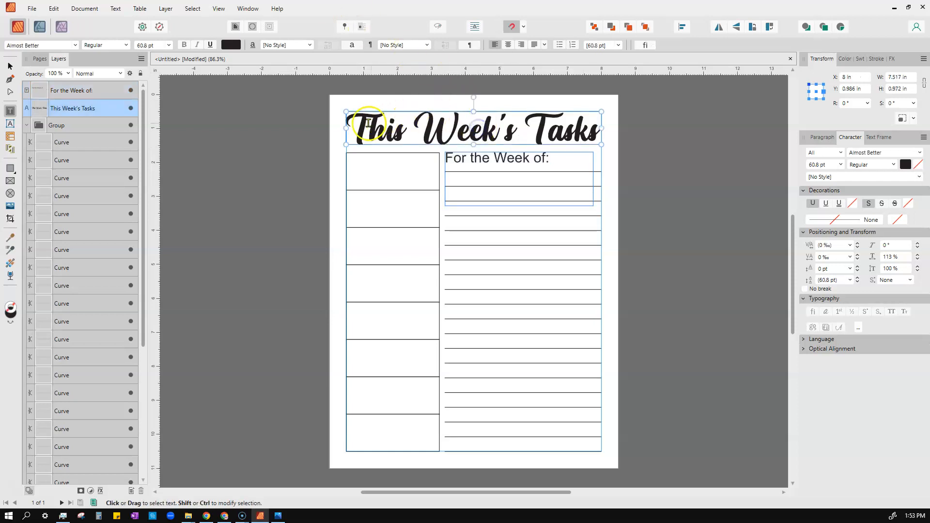
pyautogui.moveTo(553, 161); pyautogui.dragTo(448, 156)
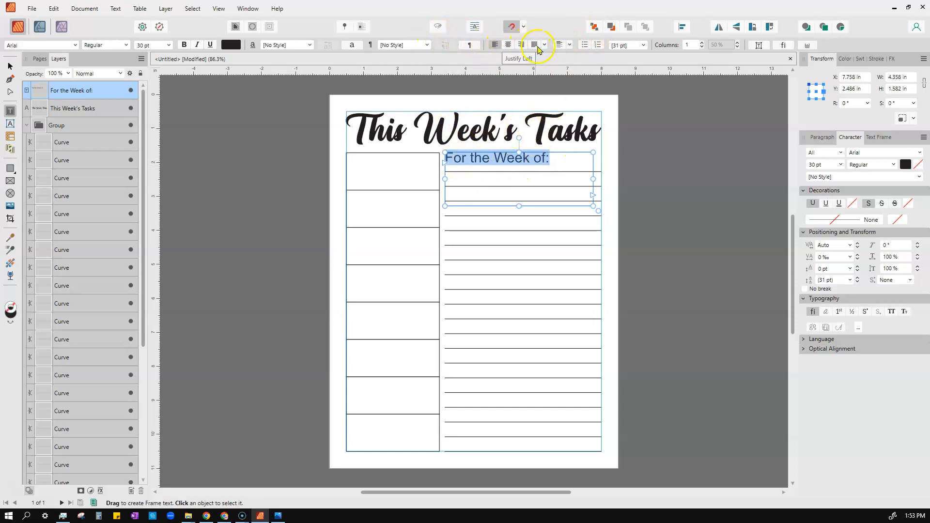
# - Examine the vertical alignment options and the text frame settings for the "For the Week of:" frame
pyautogui.click(570, 45)
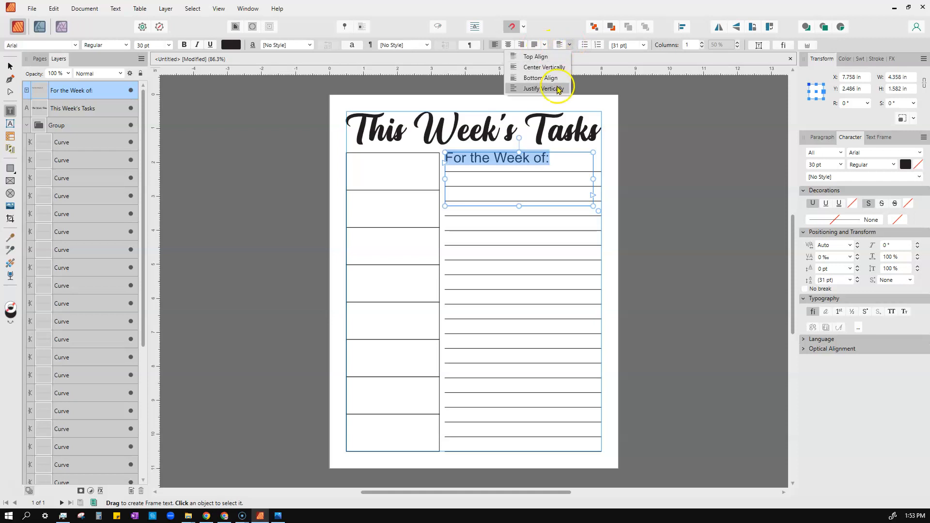
pyautogui.click(571, 45)
pyautogui.click(571, 45)
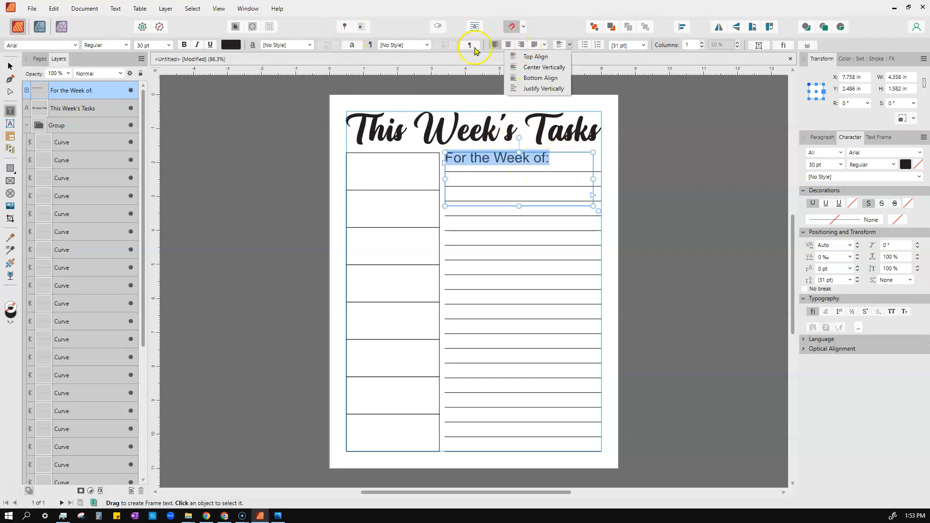
pyautogui.click(518, 144)
pyautogui.click(518, 163)
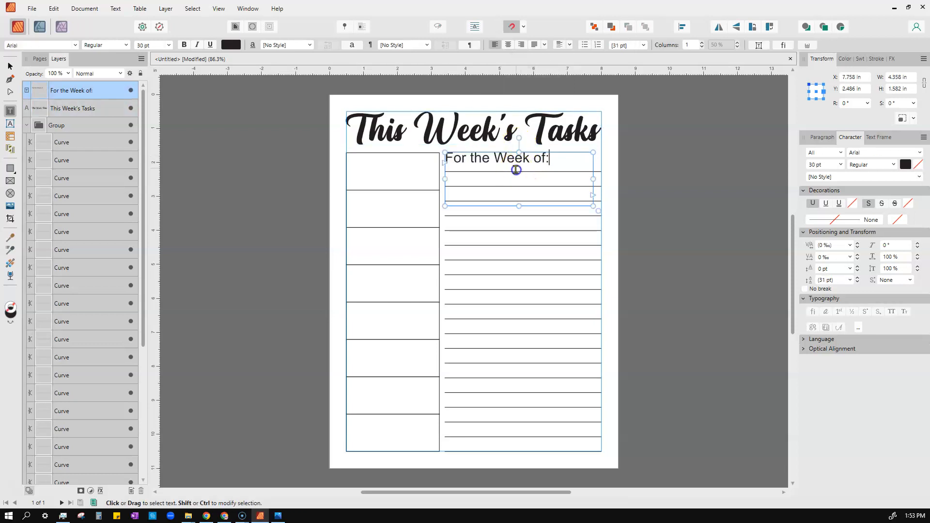
pyautogui.moveTo(519, 144)
pyautogui.mouseDown()
pyautogui.moveTo(544, 146)
pyautogui.moveTo(465, 146)
pyautogui.moveTo(528, 148)
pyautogui.moveTo(516, 148)
pyautogui.mouseUp()
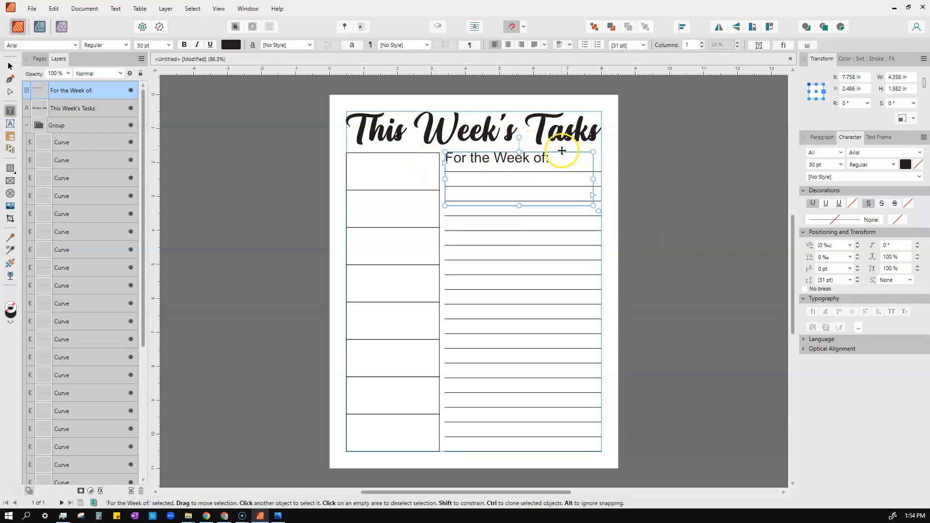
pyautogui.click(877, 138)
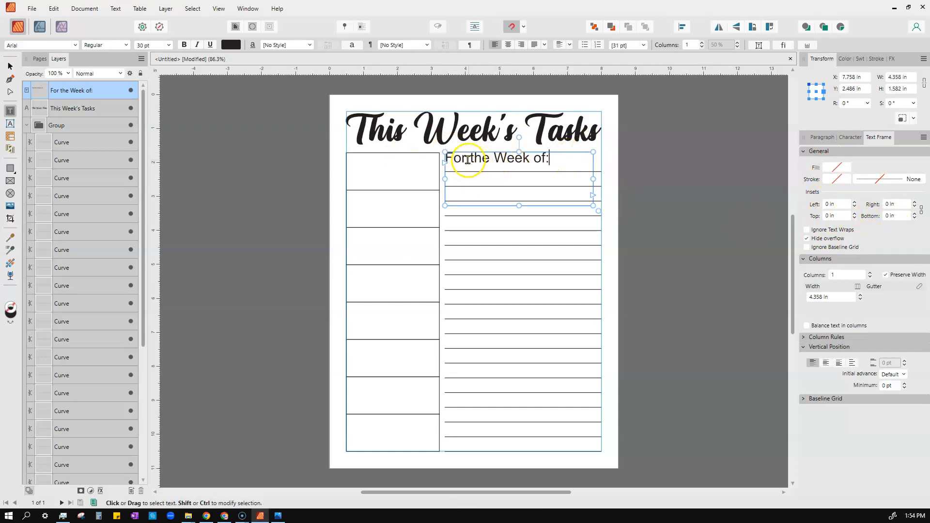
# - Set the whole "For the Week of:" text to 24 pt
pyautogui.moveTo(562, 156); pyautogui.dragTo(444, 156)
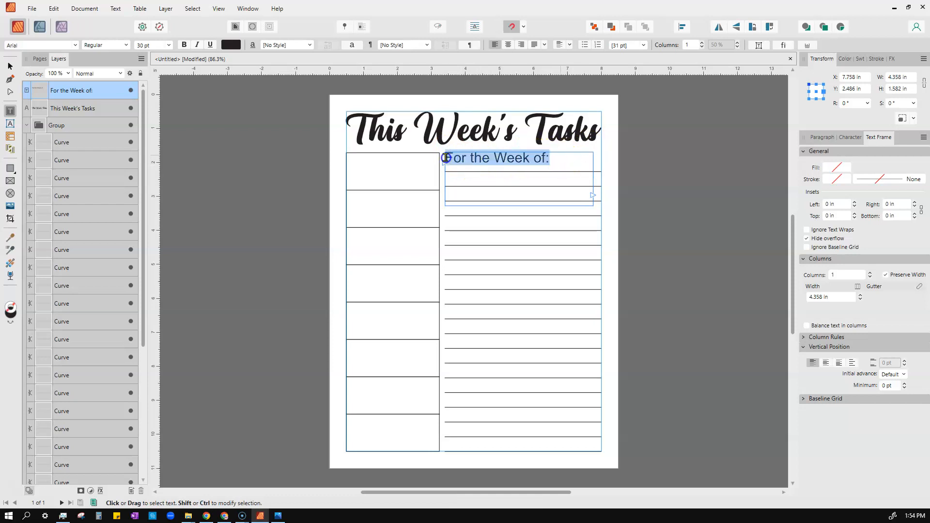
pyautogui.click(168, 46)
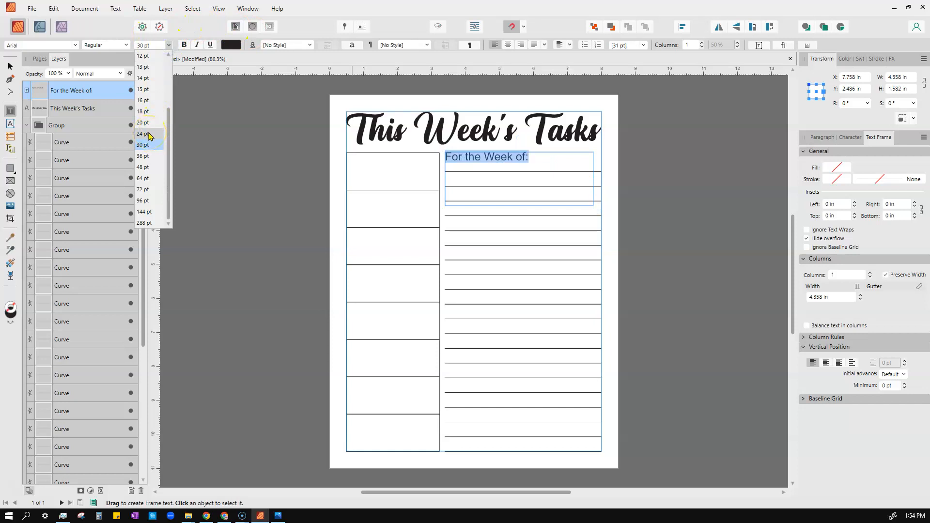
pyautogui.click(149, 134)
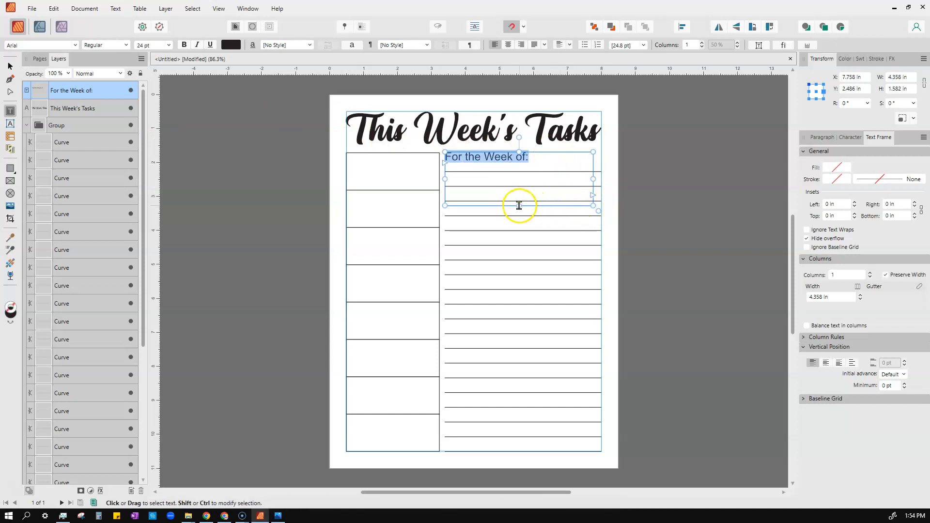
# - Resize the "For the Week of:" frame to about 4.6 × 0.57 in, ending at the first ruled line and the page margin, and deselect it
pyautogui.moveTo(518, 206); pyautogui.dragTo(516, 172)
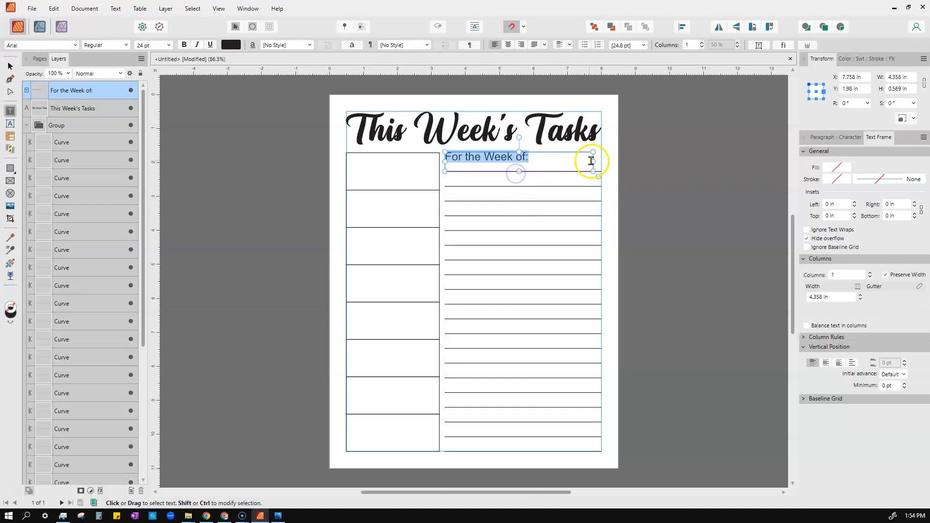
pyautogui.moveTo(593, 162); pyautogui.dragTo(603, 163)
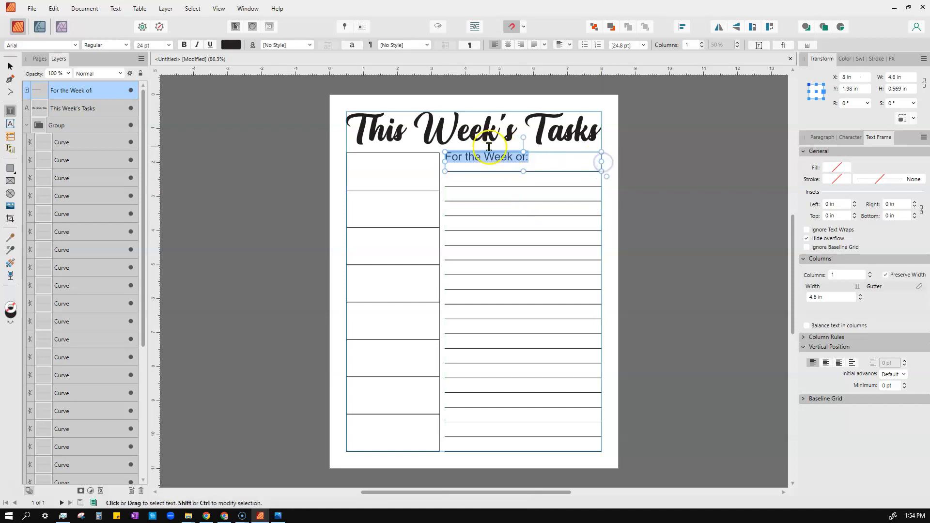
pyautogui.click(645, 137)
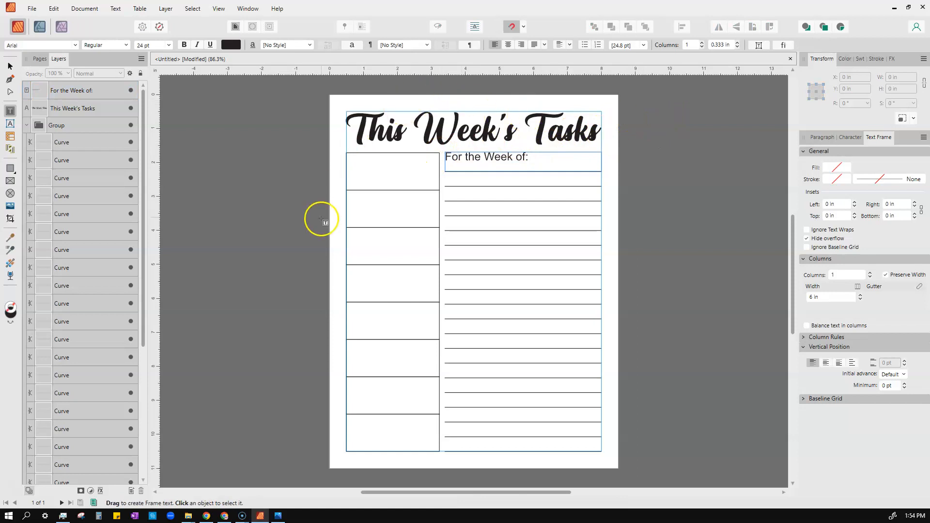
pyautogui.click(10, 67)
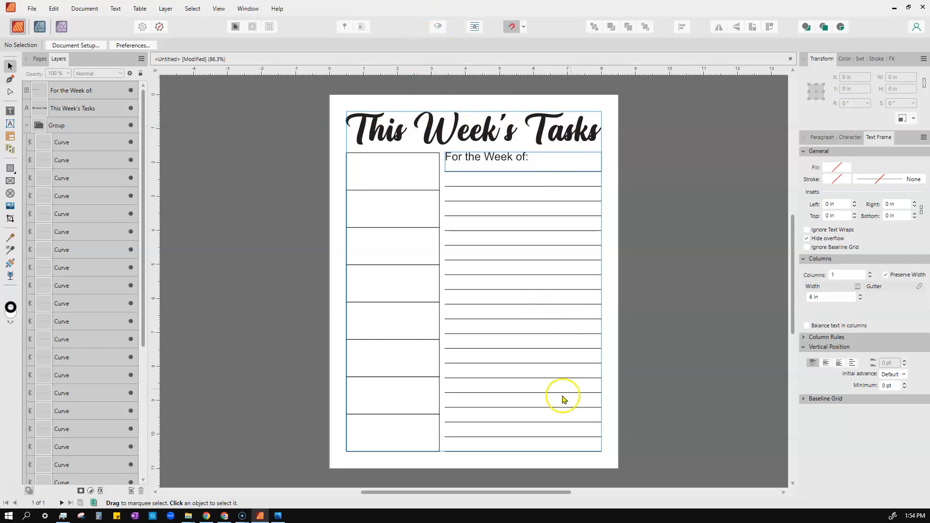
# - Compare the page with and without its frame outlines, leaving preview mode switched on
pyautogui.click(439, 28)
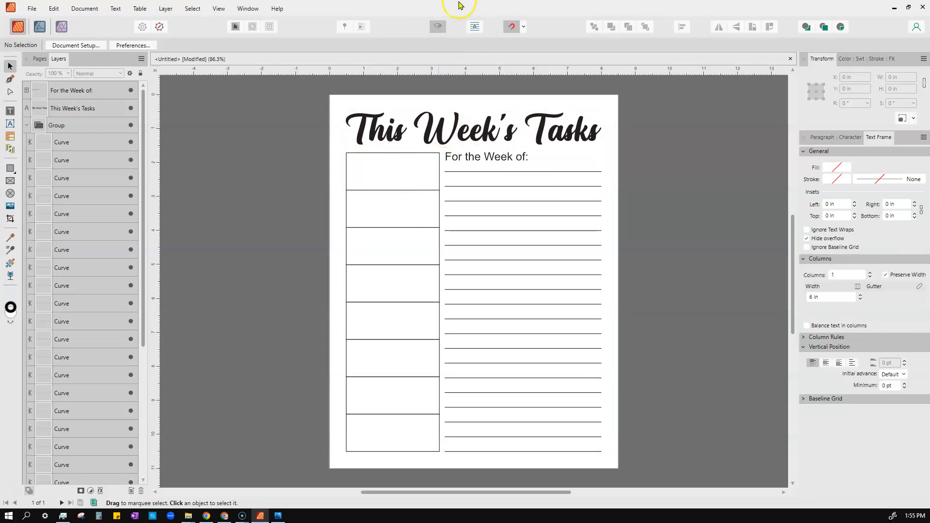
pyautogui.click(438, 28)
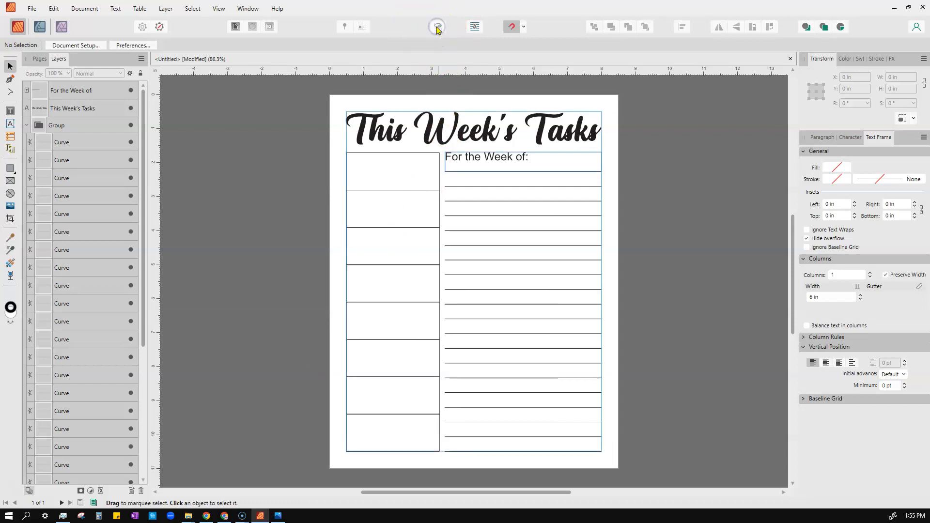
pyautogui.click(437, 28)
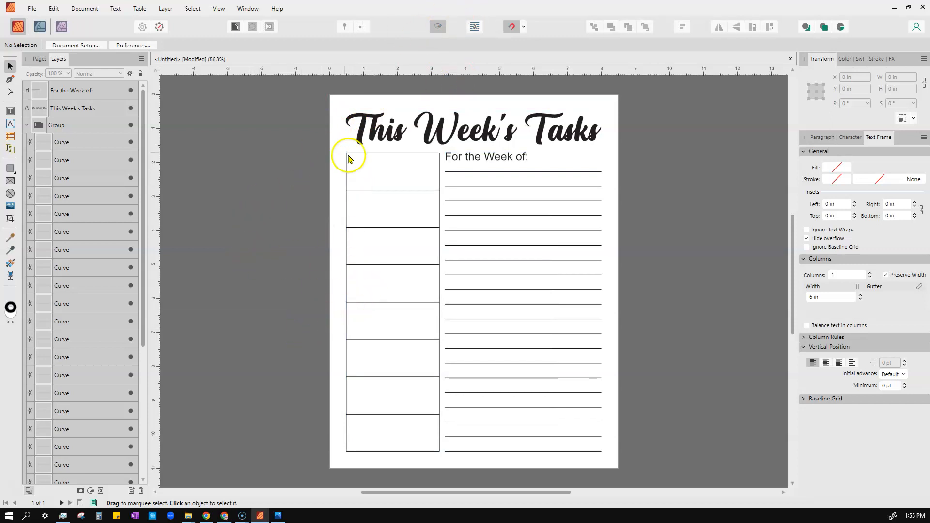
# - Place an Art Text object at about 25.6 pt in the upper part of the first Daily Box
pyautogui.click(11, 126)
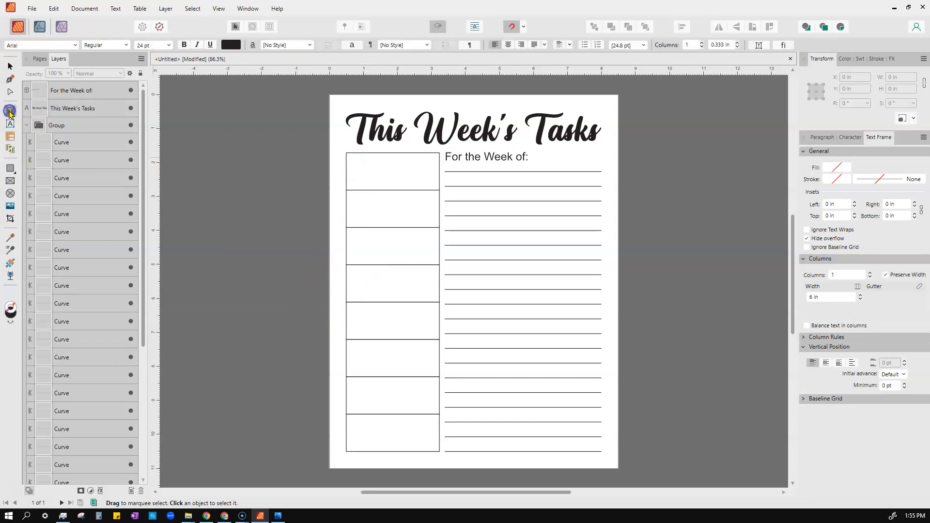
pyautogui.click(11, 125)
pyautogui.moveTo(353, 154); pyautogui.dragTo(356, 168)
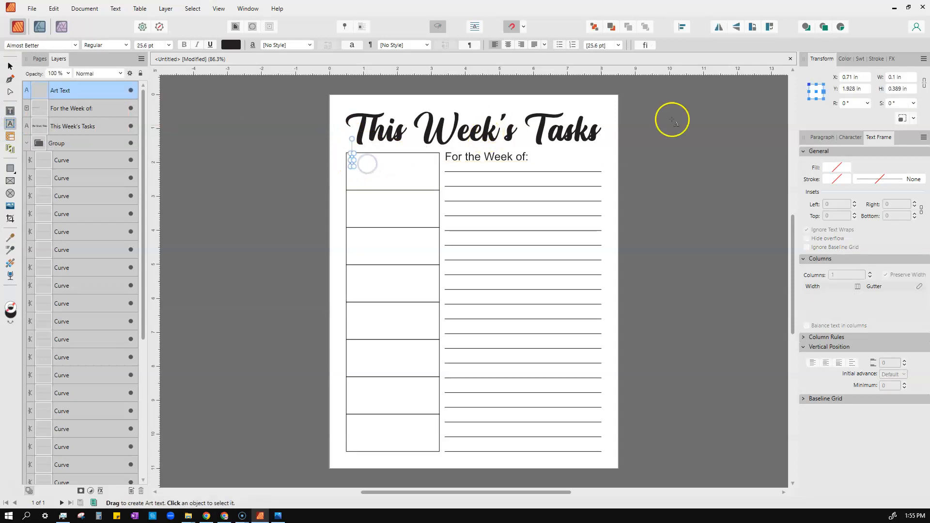
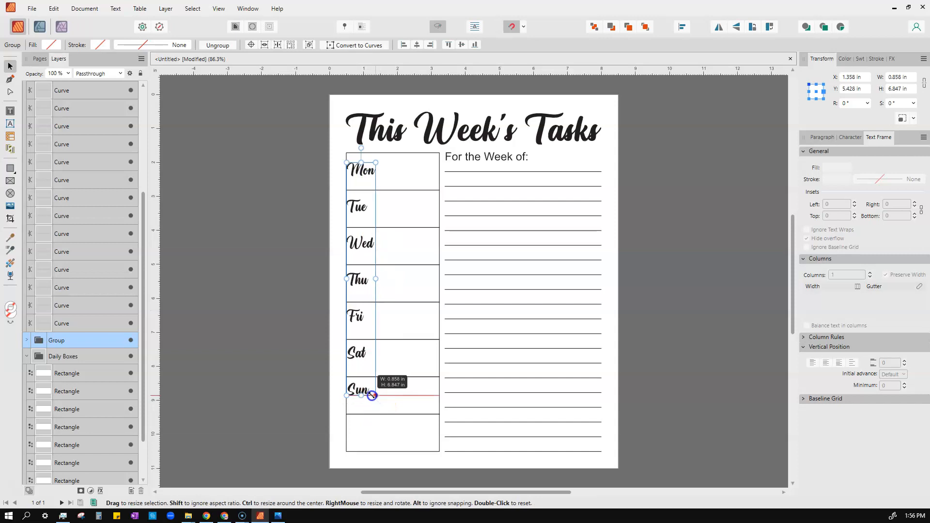
# - Move the weekday label group up to the top edge of the first box and align the Tue label with its own box's top edge
pyautogui.click(354, 253)
pyautogui.moveTo(354, 252); pyautogui.dragTo(360, 235)
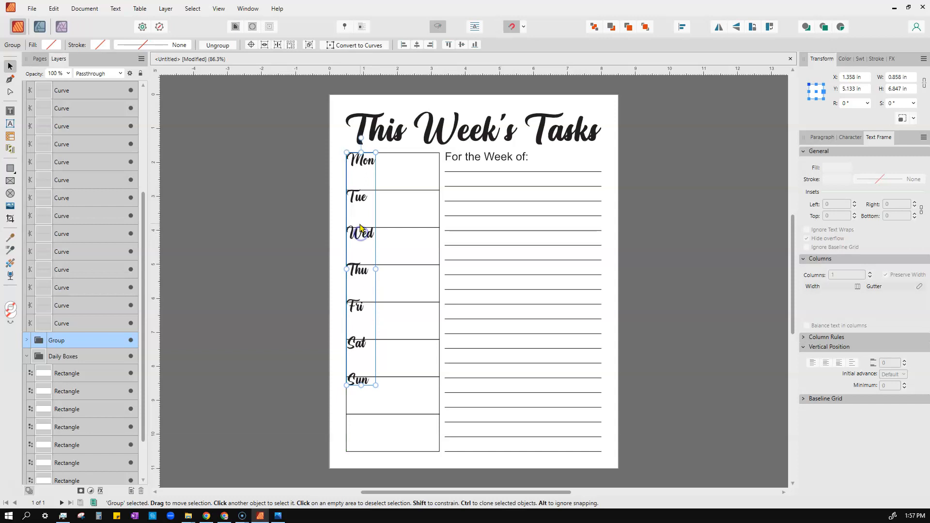
pyautogui.click(27, 341)
pyautogui.scroll(-3, 72, 271)
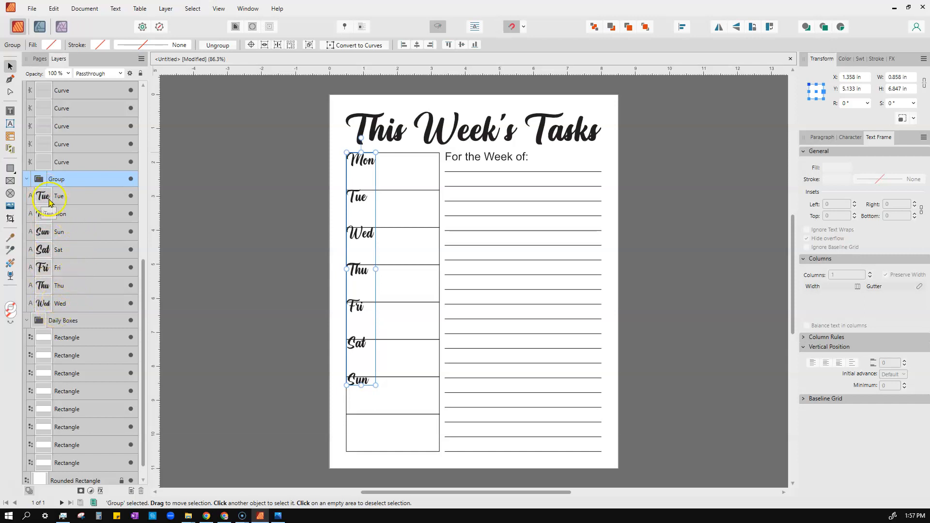
pyautogui.click(49, 201)
pyautogui.moveTo(351, 199); pyautogui.dragTo(355, 200)
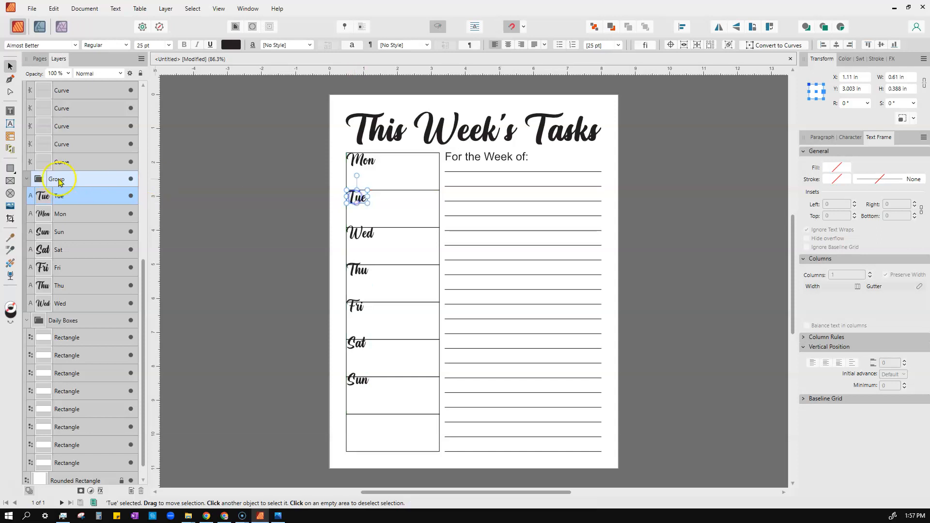
# - Align the Sun, Sat, Fri, Thu and Wed labels individually with the top edges of their own boxes
pyautogui.click(58, 214)
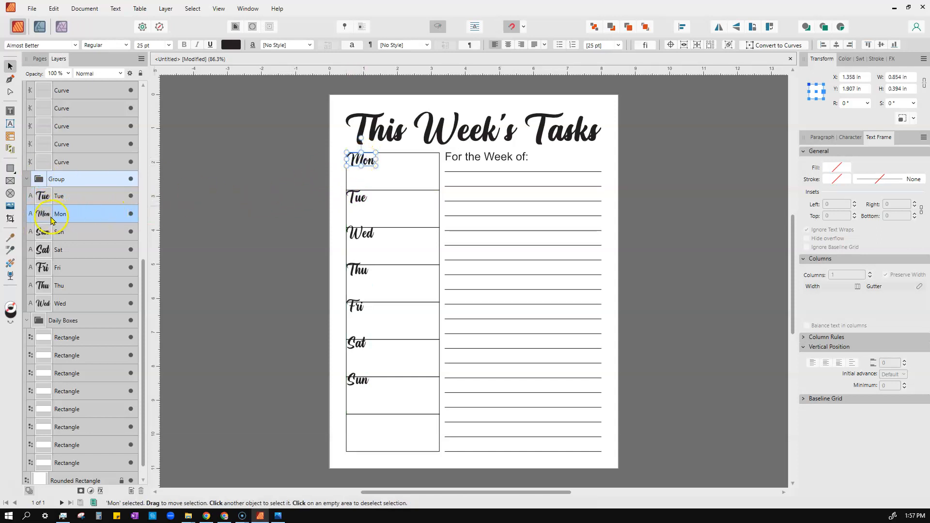
pyautogui.click(46, 231)
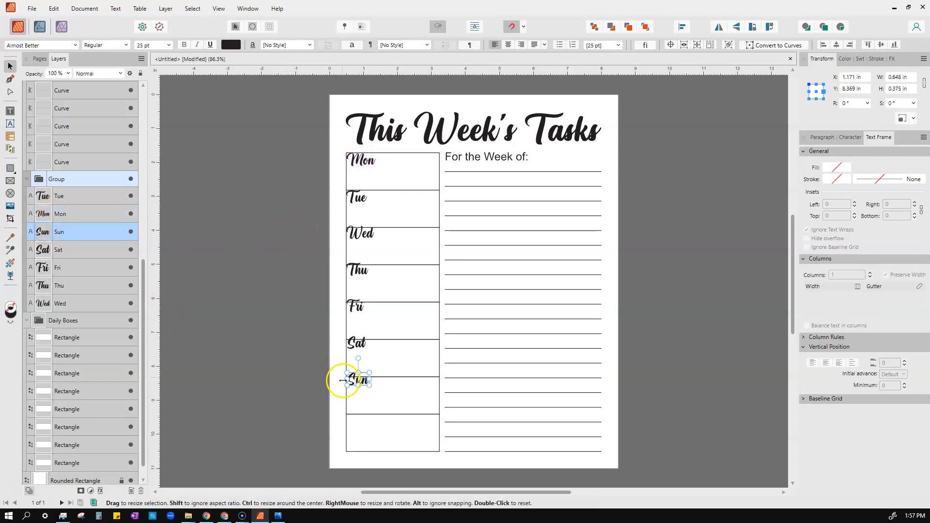
pyautogui.moveTo(355, 379); pyautogui.dragTo(355, 386)
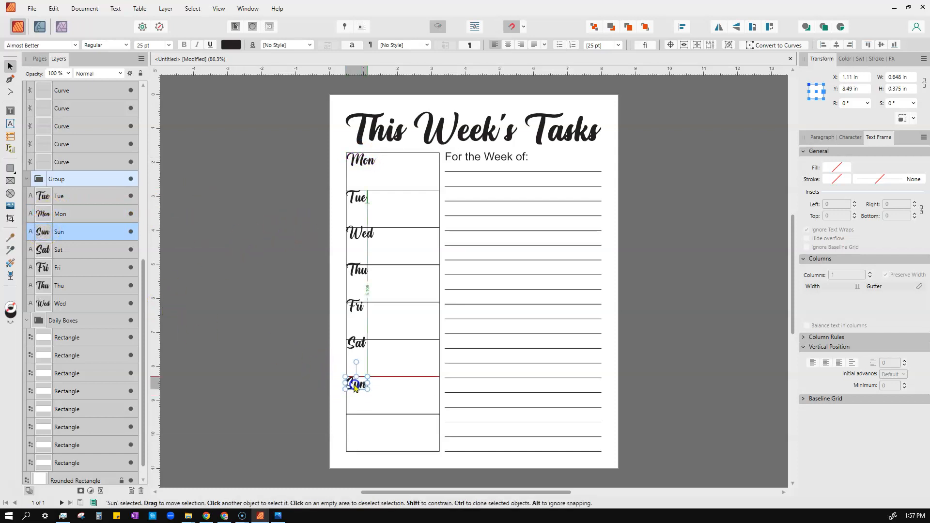
pyautogui.click(42, 249)
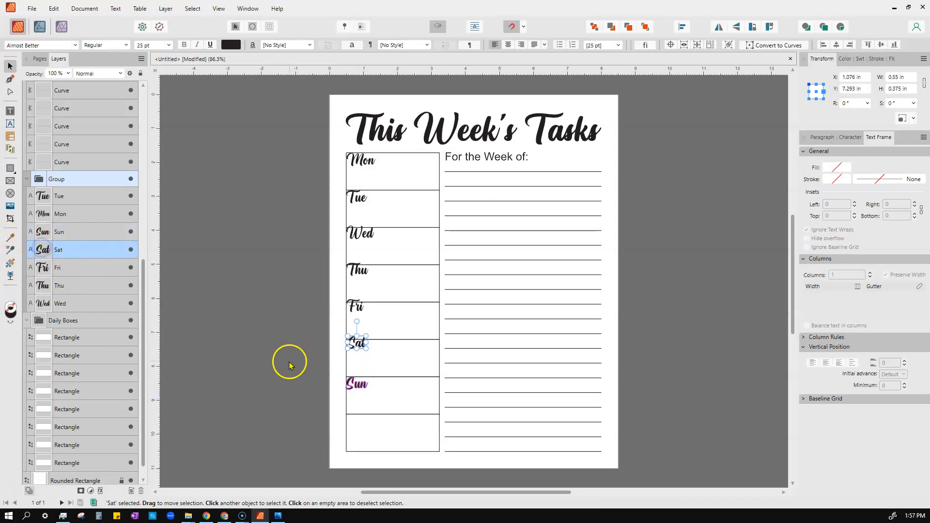
pyautogui.moveTo(358, 344); pyautogui.dragTo(356, 348)
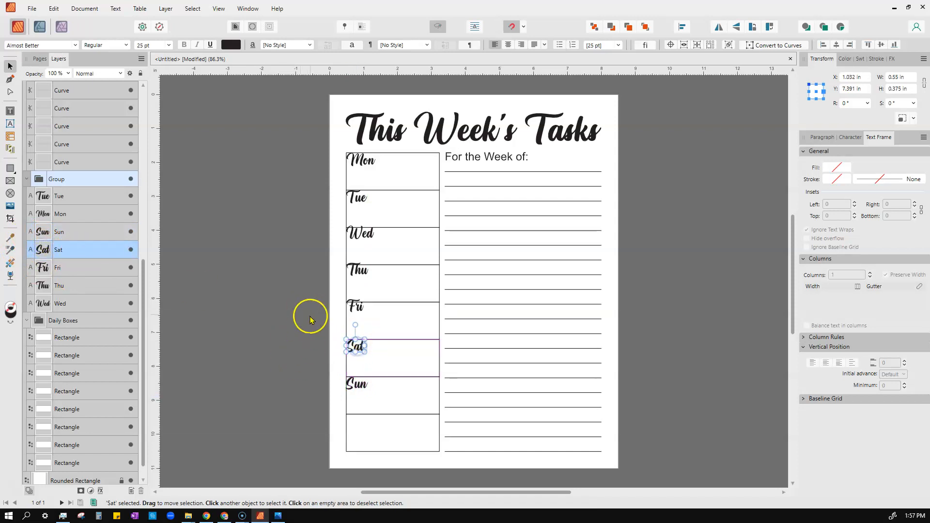
pyautogui.click(46, 267)
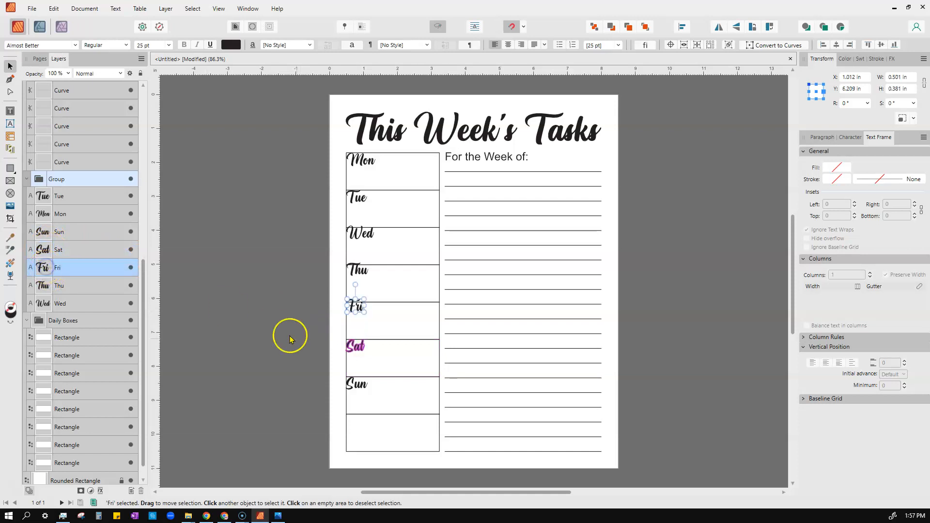
pyautogui.moveTo(356, 307); pyautogui.dragTo(354, 309)
pyautogui.moveTo(355, 272); pyautogui.dragTo(354, 275)
pyautogui.moveTo(355, 235); pyautogui.dragTo(357, 239)
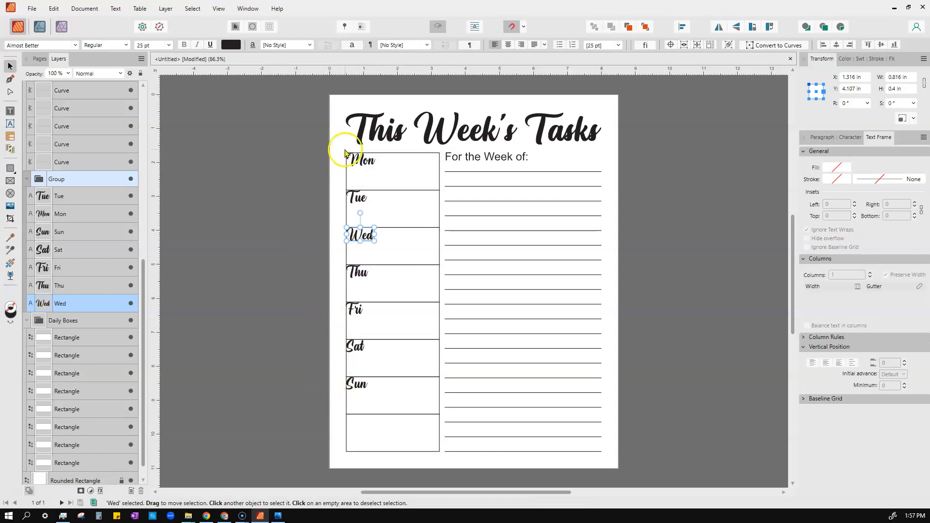
# - Shift the whole weekday label group slightly right to X 1.437 in, away from the boxes' edge
pyautogui.click(43, 179)
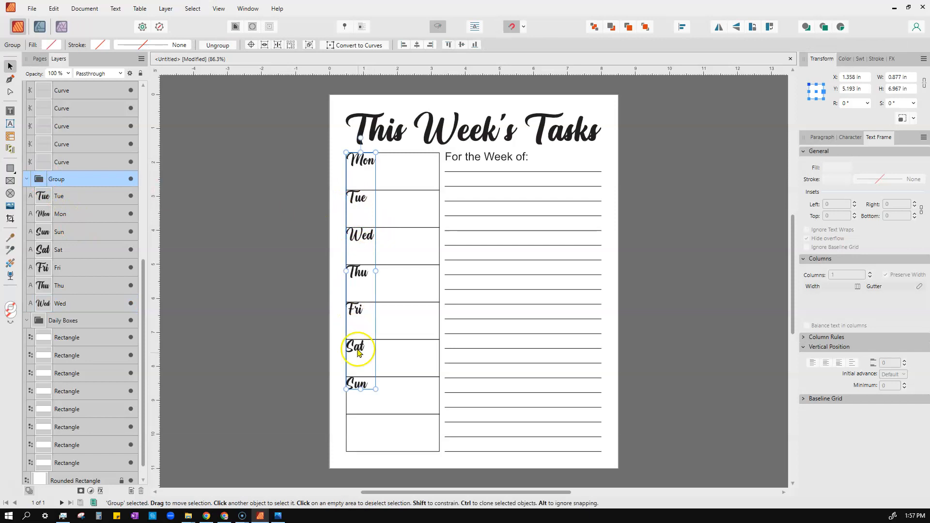
pyautogui.moveTo(359, 208); pyautogui.dragTo(358, 209)
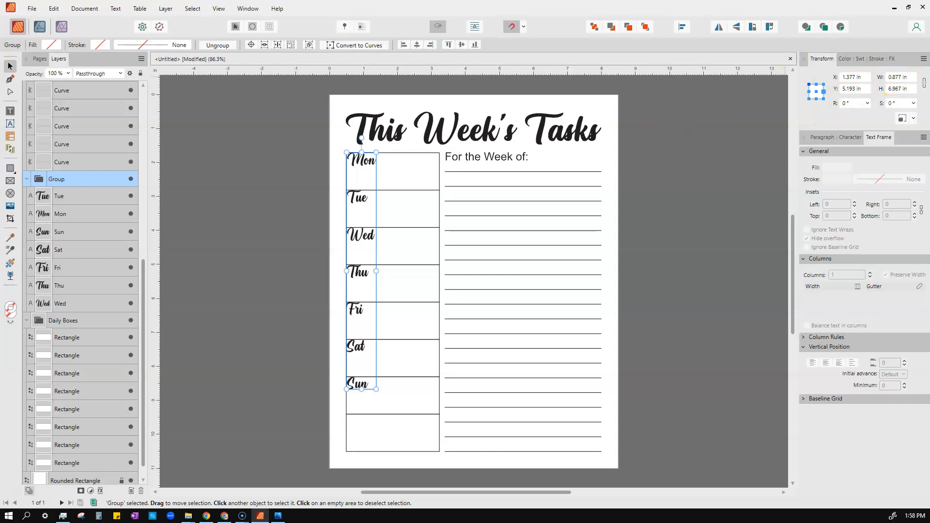
pyautogui.press('Right')
pyautogui.press('Right')
pyautogui.press('Right')
pyautogui.press('Right')
pyautogui.press('Right')
pyautogui.press('Right')
pyautogui.press('Right')
pyautogui.press('Right')
pyautogui.press('Right')
pyautogui.press('Right')
pyautogui.press('Right')
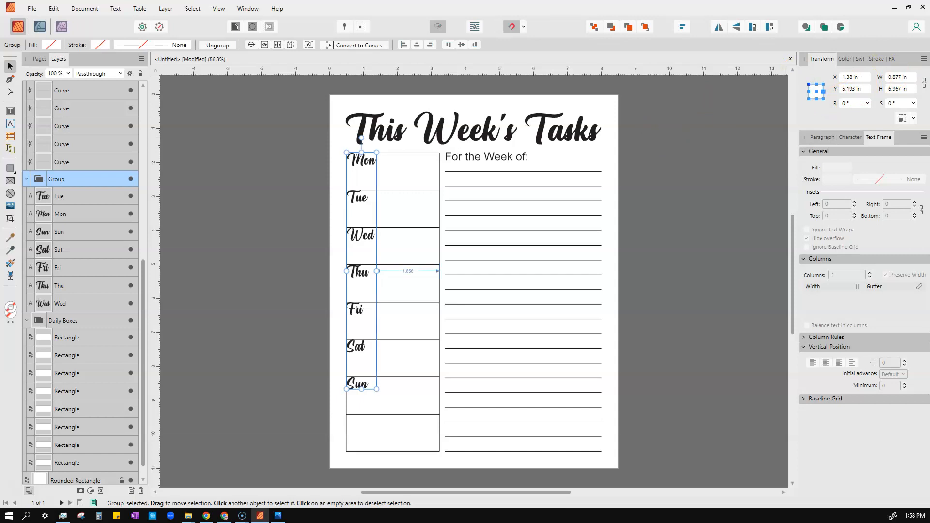
pyautogui.press('Right')
pyautogui.press('Right')
pyautogui.press('Right')
pyautogui.press('Right')
pyautogui.press('Right')
pyautogui.press('Right')
pyautogui.press('Right')
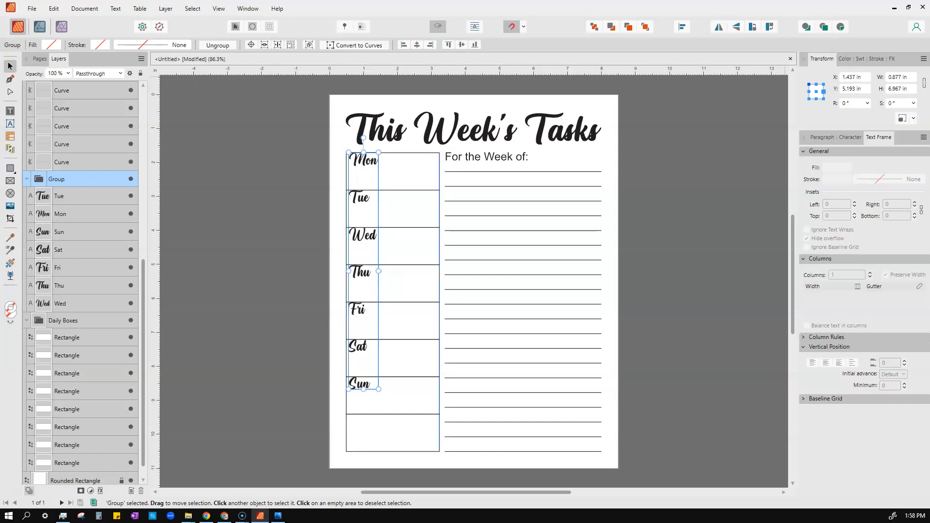
# - Nudge the weekday label group down to Y 5.27 in, clear of the boxes' top lines, and deselect it
pyautogui.press('Down')
pyautogui.press('Down')
pyautogui.press('Down')
pyautogui.press('Down')
pyautogui.press('Down')
pyautogui.press('Down')
pyautogui.press('Down')
pyautogui.press('Down')
pyautogui.press('Down')
pyautogui.press('Down')
pyautogui.press('Down')
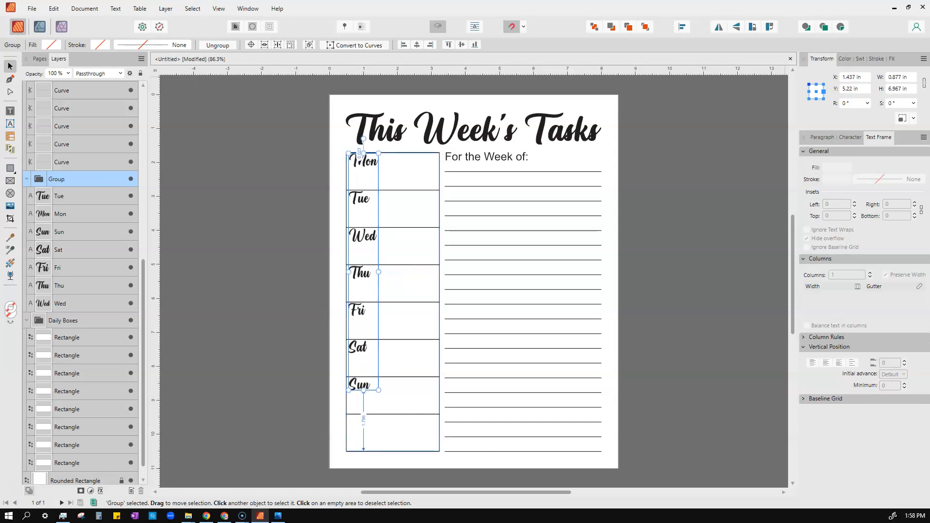
pyautogui.press('Down')
pyautogui.press('Down')
pyautogui.press('Down')
pyautogui.press('Down')
pyautogui.press('Down')
pyautogui.press('Down')
pyautogui.press('Down')
pyautogui.press('Down')
pyautogui.press('Down')
pyautogui.press('Down')
pyautogui.press('Down')
pyautogui.press('Down')
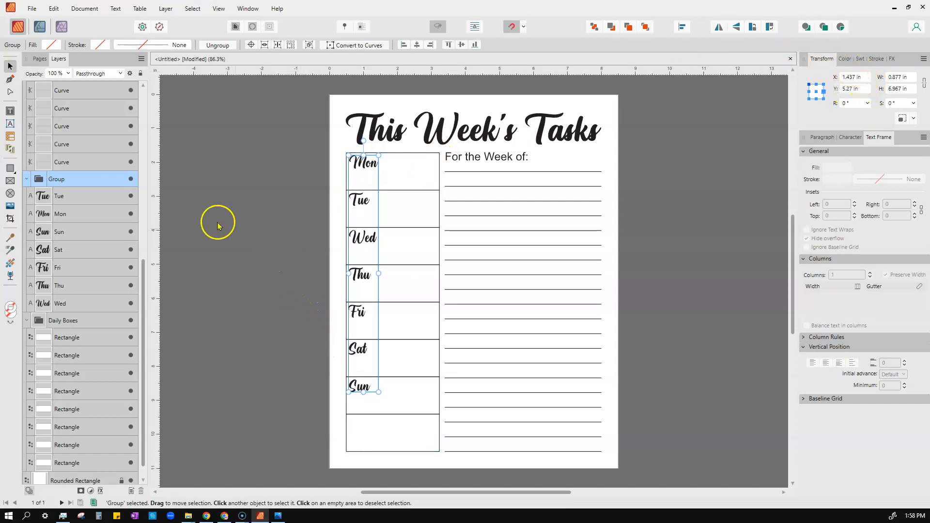
pyautogui.click(255, 206)
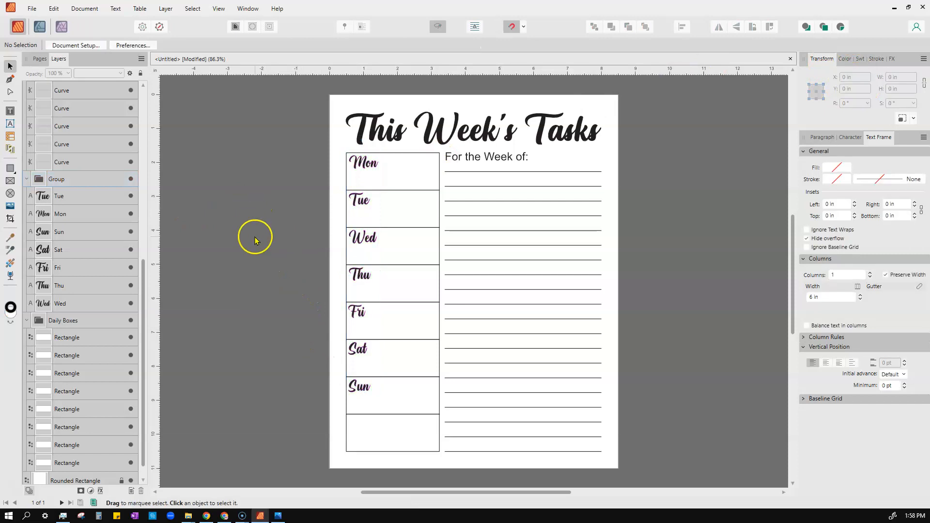
# - Try to change the font of the whole weekday label group to allim and check the font of the Tue label
pyautogui.click(363, 164)
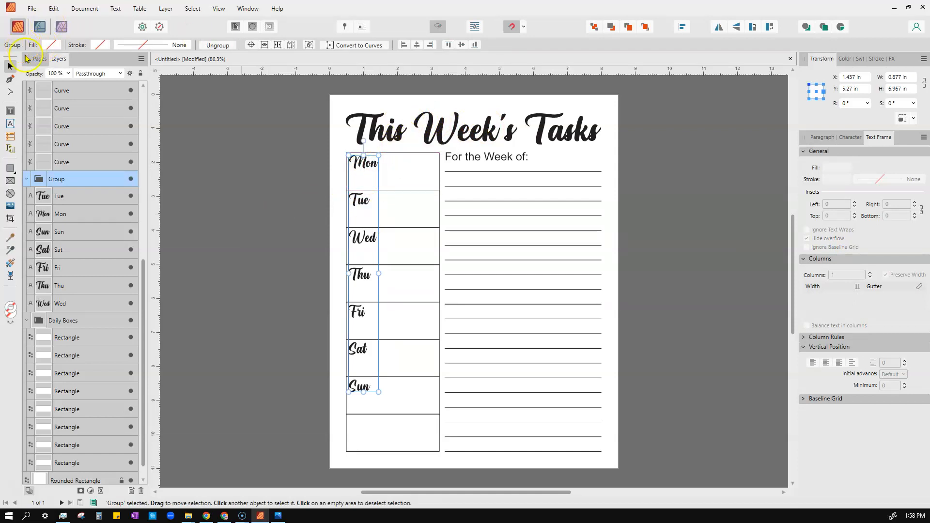
pyautogui.click(10, 124)
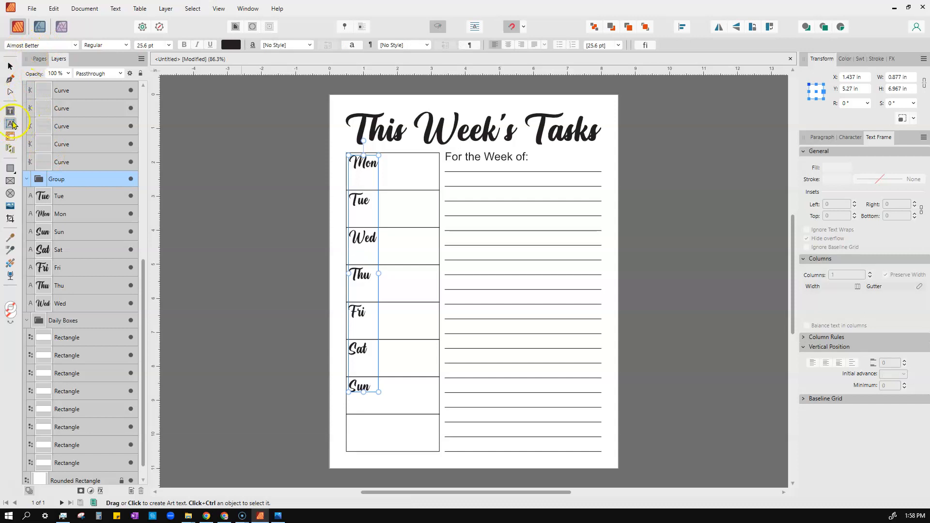
pyautogui.click(40, 45)
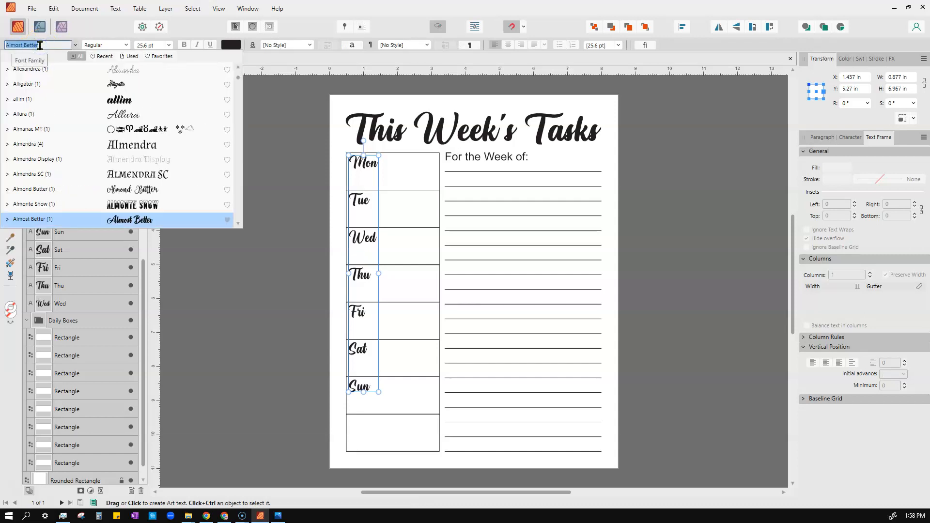
pyautogui.click(126, 102)
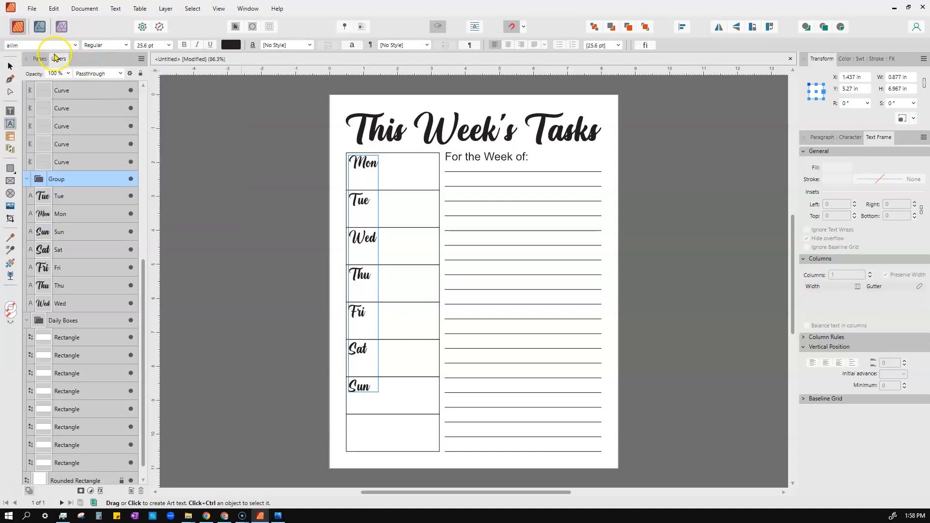
pyautogui.click(64, 198)
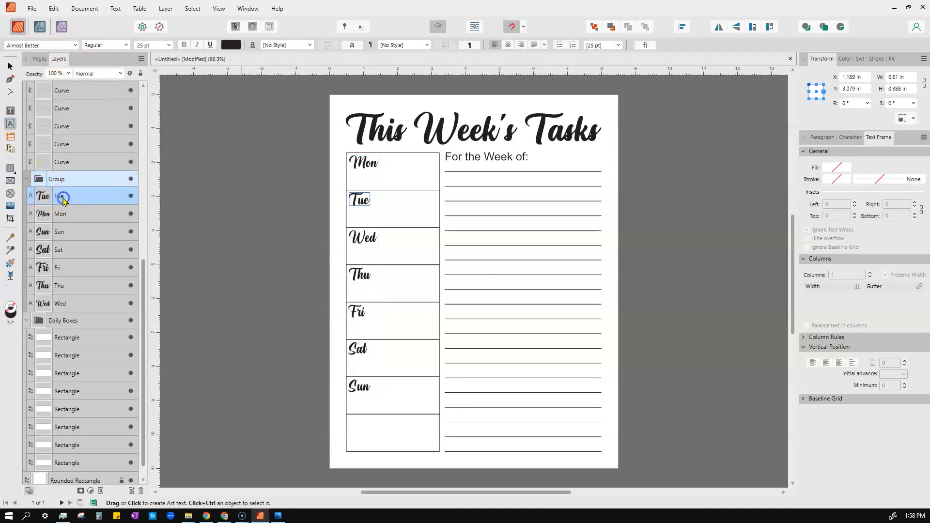
pyautogui.click(56, 181)
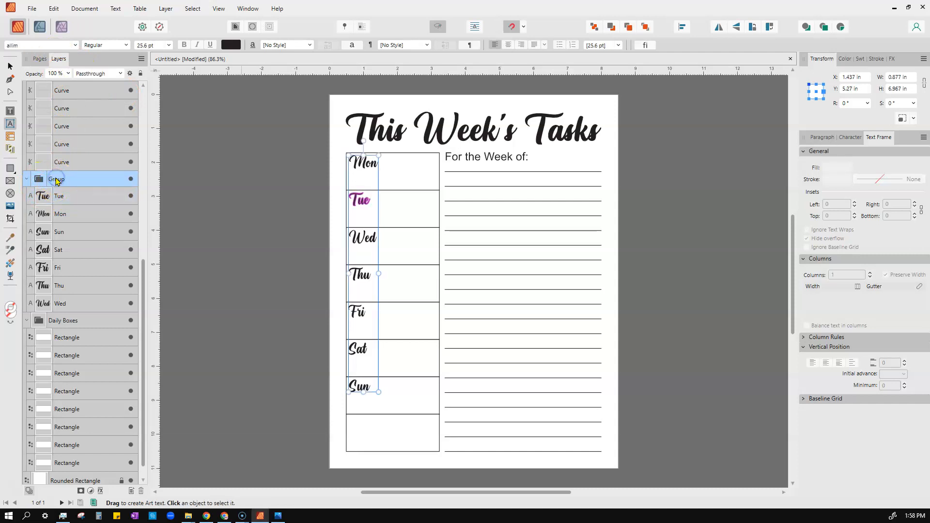
pyautogui.click(66, 199)
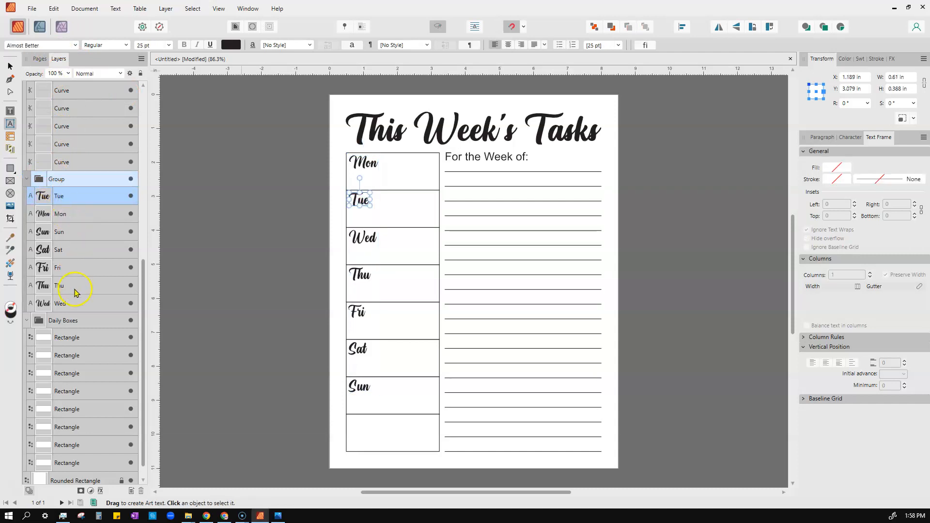
pyautogui.keyDown('shift'); pyautogui.click(64, 305); pyautogui.keyUp('shift')
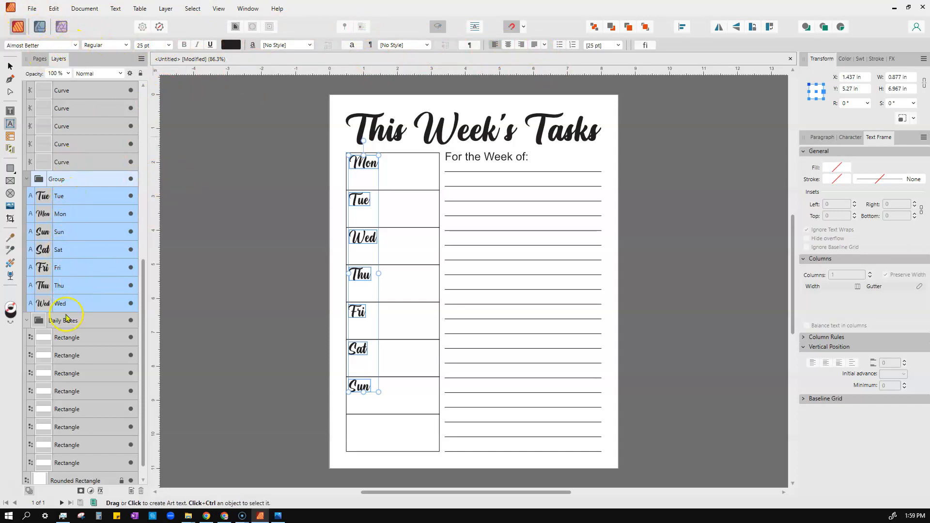
pyautogui.click(64, 196)
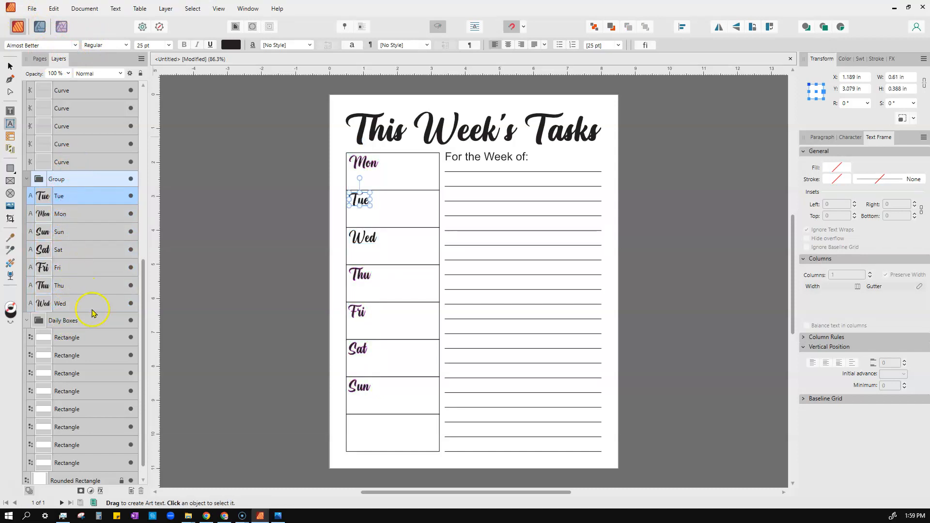
pyautogui.keyDown('shift'); pyautogui.click(68, 305); pyautogui.keyUp('shift')
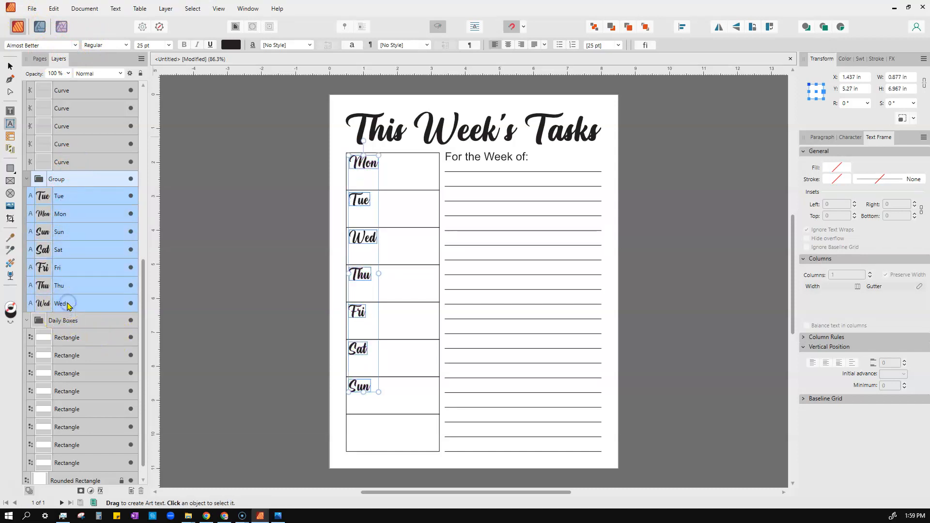
pyautogui.click(65, 196)
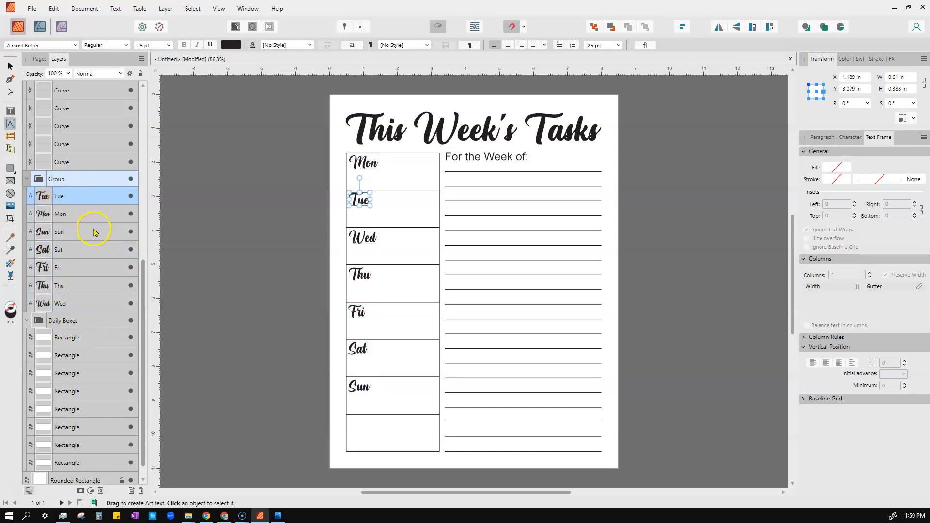
# - Change the font of all seven individual weekday labels inside their group to Amaranth, and deselect them
pyautogui.click(41, 196)
pyautogui.keyDown('shift'); pyautogui.click(74, 209); pyautogui.keyUp('shift')
pyautogui.keyDown('ctrl'); pyautogui.click(72, 283); pyautogui.keyUp('ctrl')
pyautogui.keyDown('ctrl'); pyautogui.click(72, 267); pyautogui.keyUp('ctrl')
pyautogui.keyDown('shift'); pyautogui.click(67, 305); pyautogui.keyUp('shift')
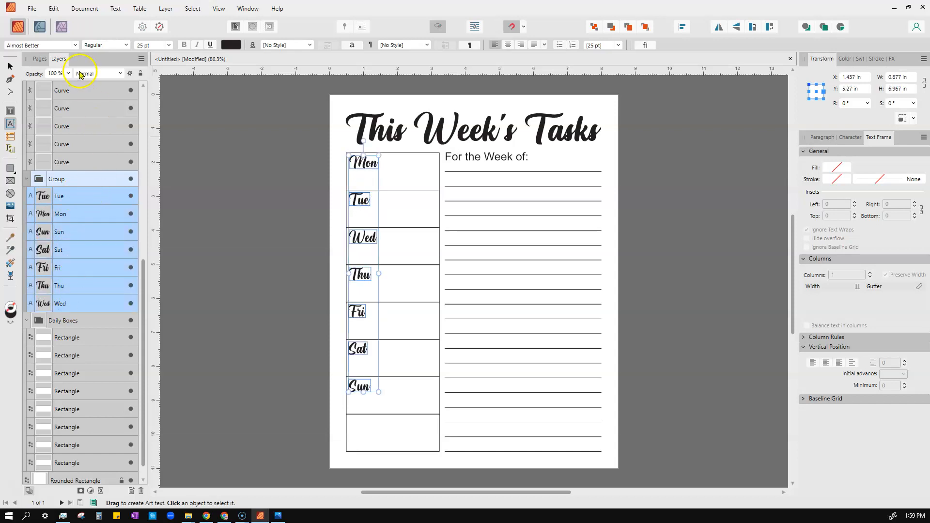
pyautogui.click(75, 45)
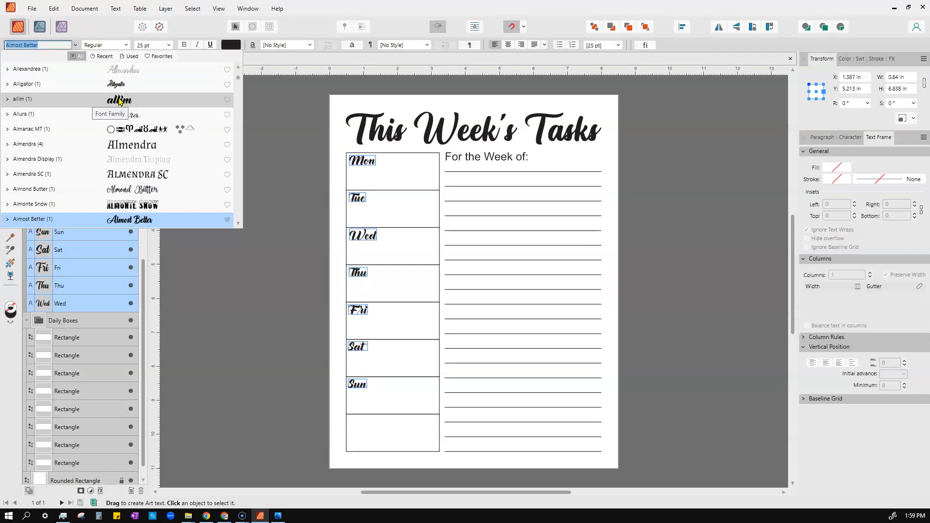
pyautogui.click(156, 57)
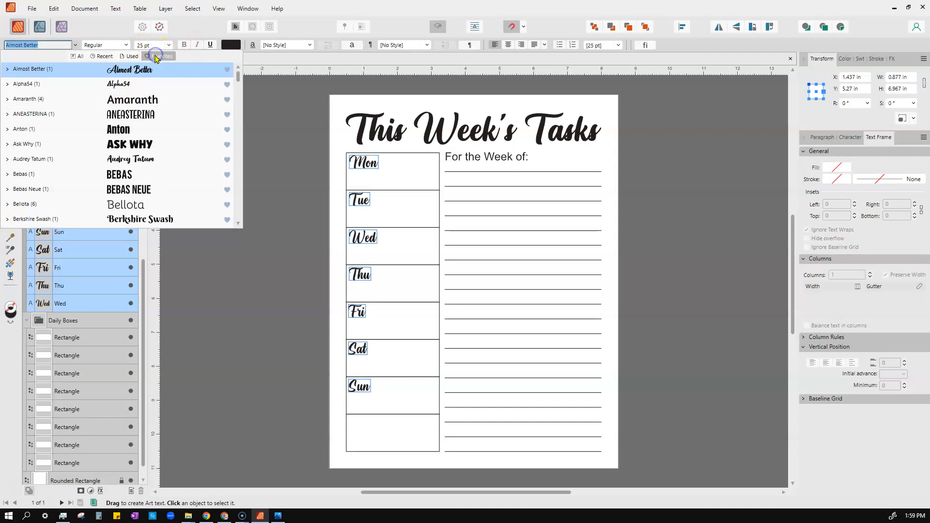
pyautogui.click(144, 101)
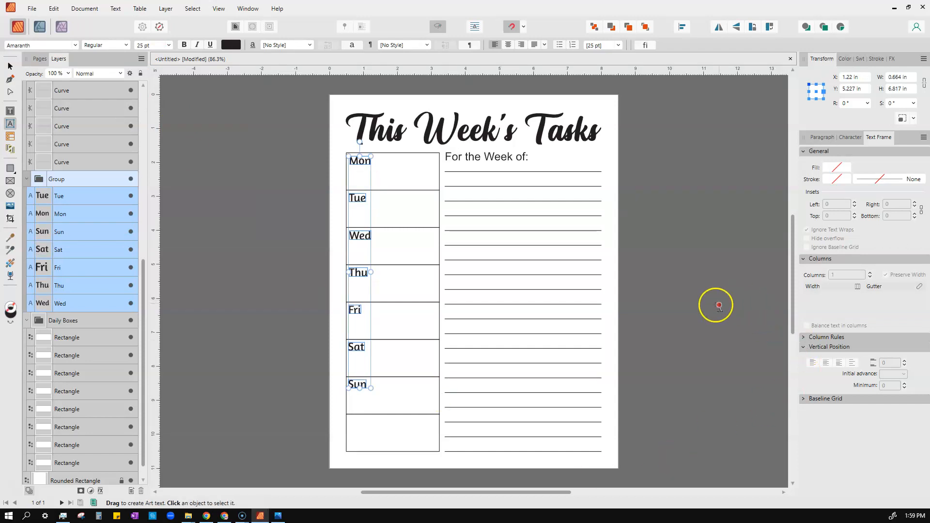
pyautogui.click(685, 313)
pyautogui.click(685, 312)
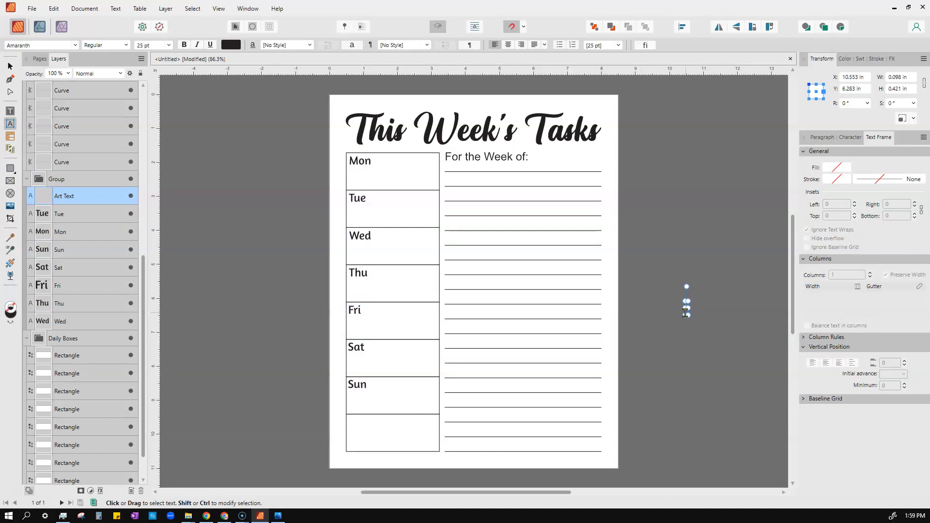
# - Convert the "For the Week of:" text frame to art text, scale it down slightly above the ruled lines, and deselect it
pyautogui.click(11, 66)
pyautogui.click(522, 159)
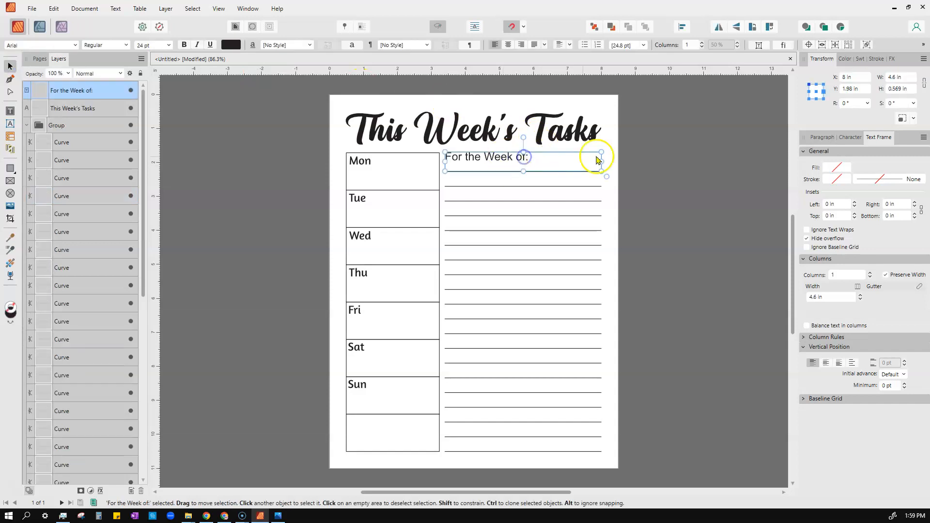
pyautogui.moveTo(600, 170); pyautogui.dragTo(601, 171)
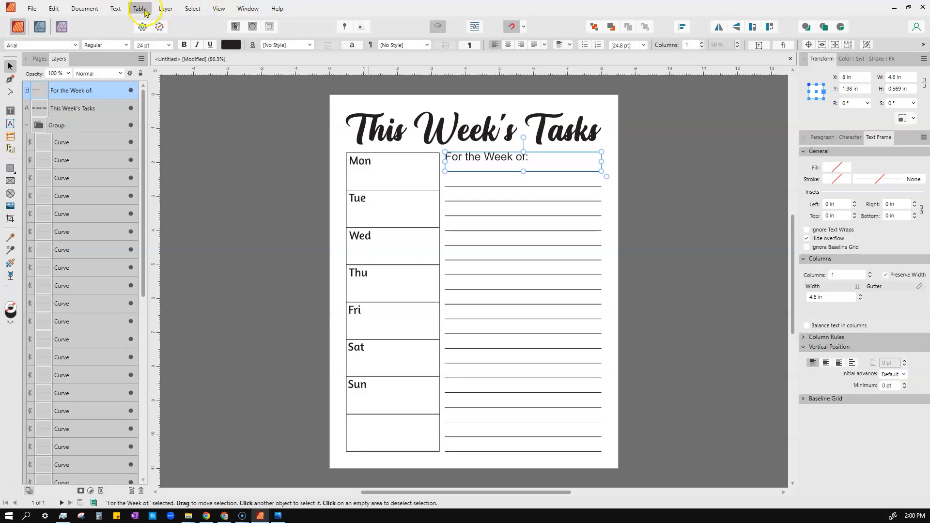
pyautogui.click(116, 9)
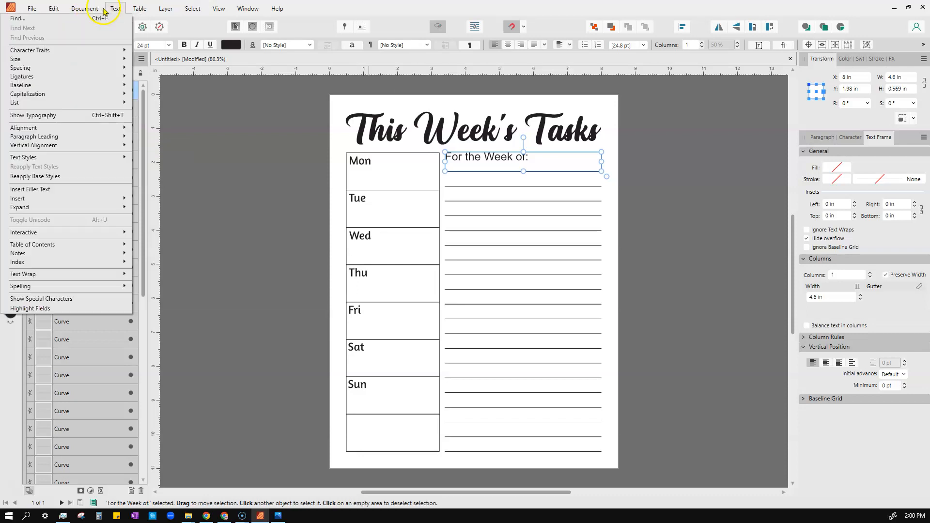
pyautogui.moveTo(163, 10)
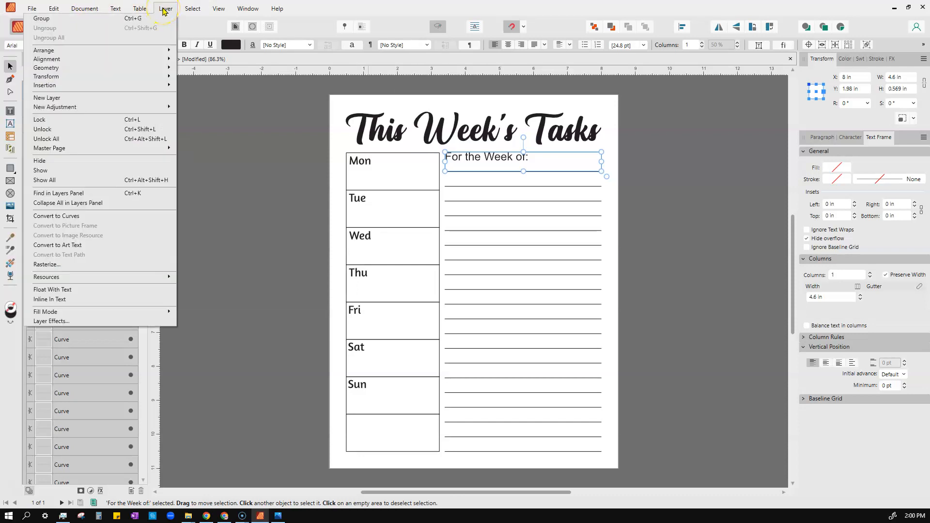
pyautogui.click(79, 245)
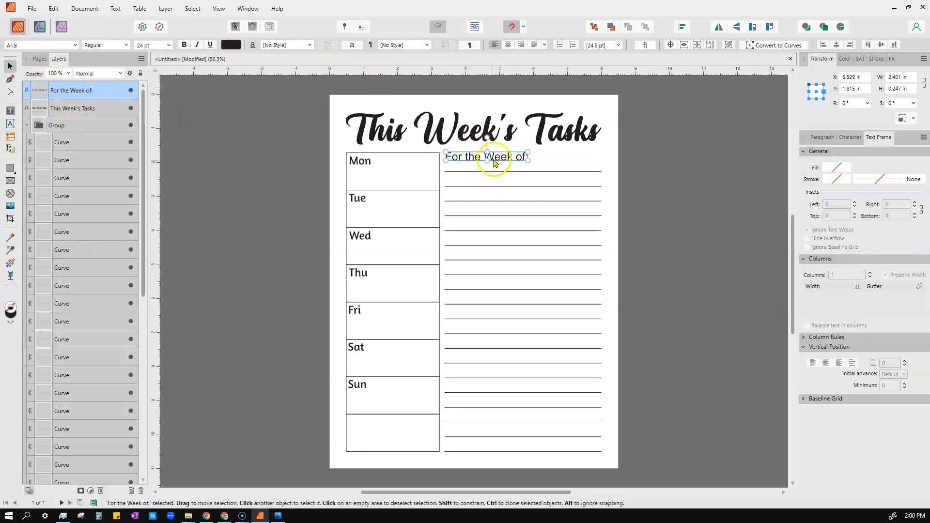
pyautogui.moveTo(526, 162); pyautogui.dragTo(491, 158)
pyautogui.click(655, 139)
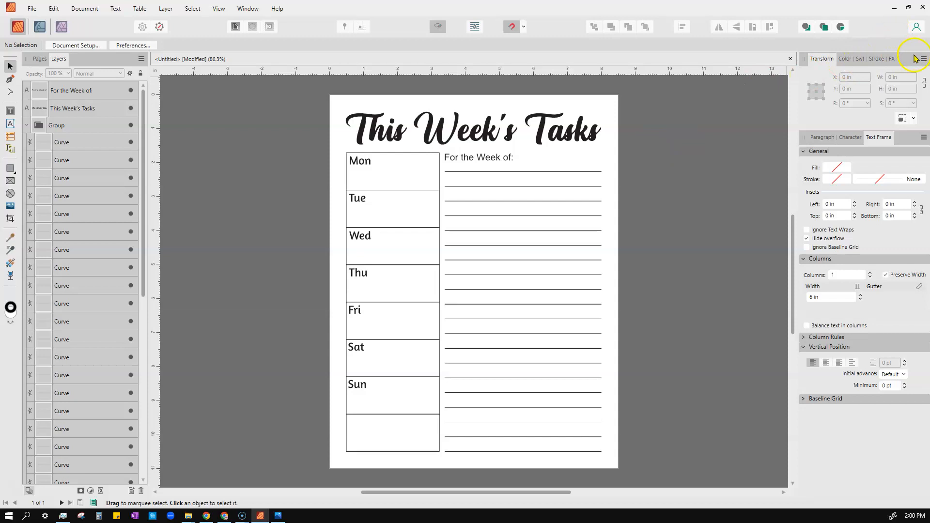
# - Fill the "This Week's Tasks" title with the muted teal colour 68B1A6
pyautogui.click(876, 58)
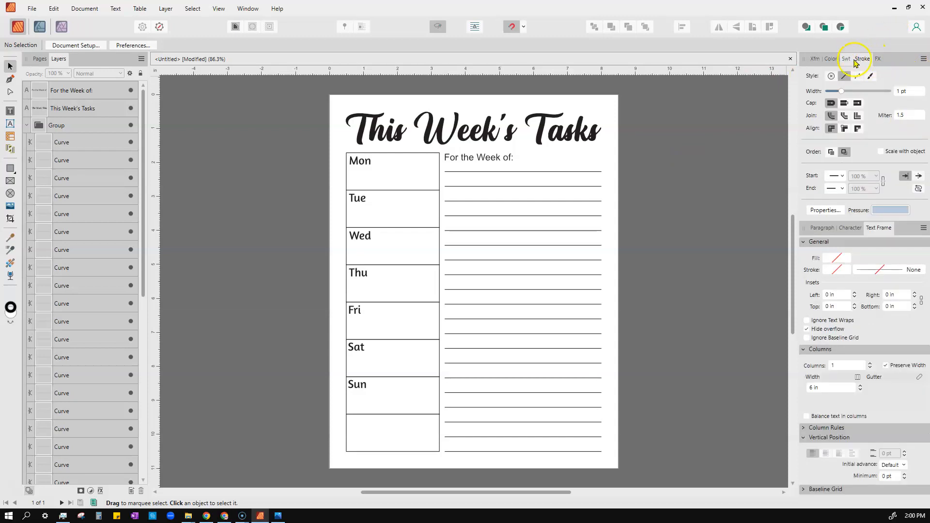
pyautogui.click(847, 59)
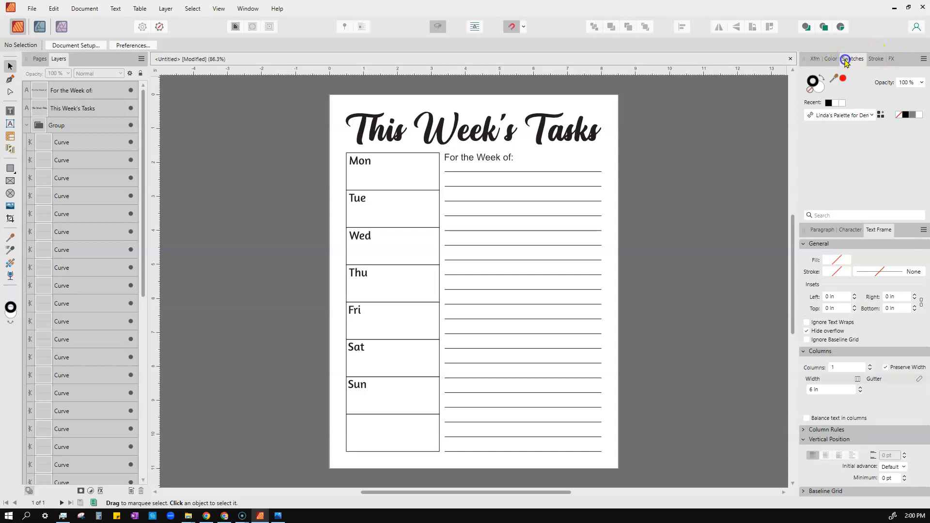
pyautogui.click(830, 60)
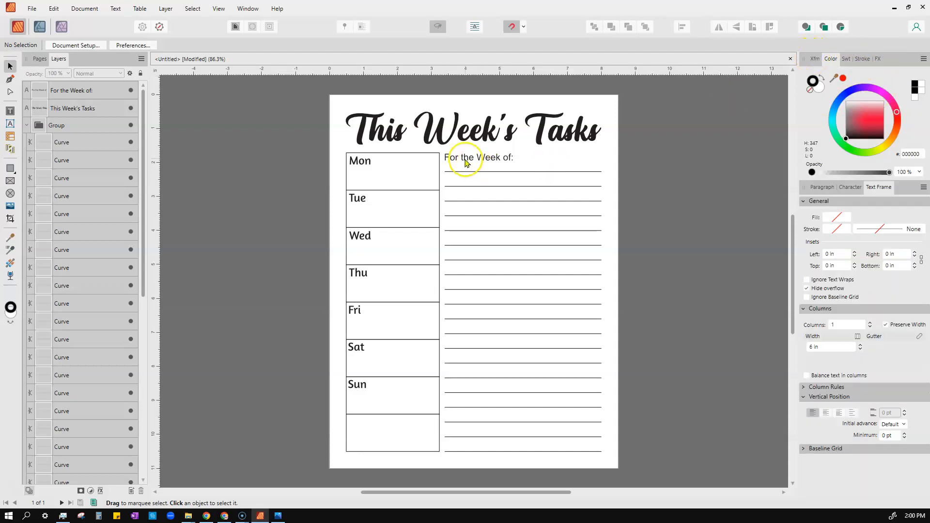
pyautogui.click(471, 143)
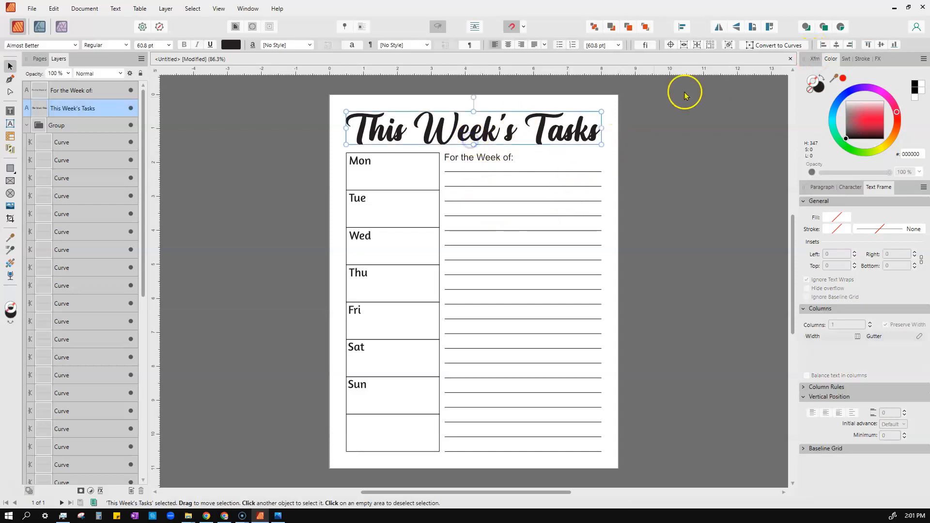
pyautogui.click(820, 91)
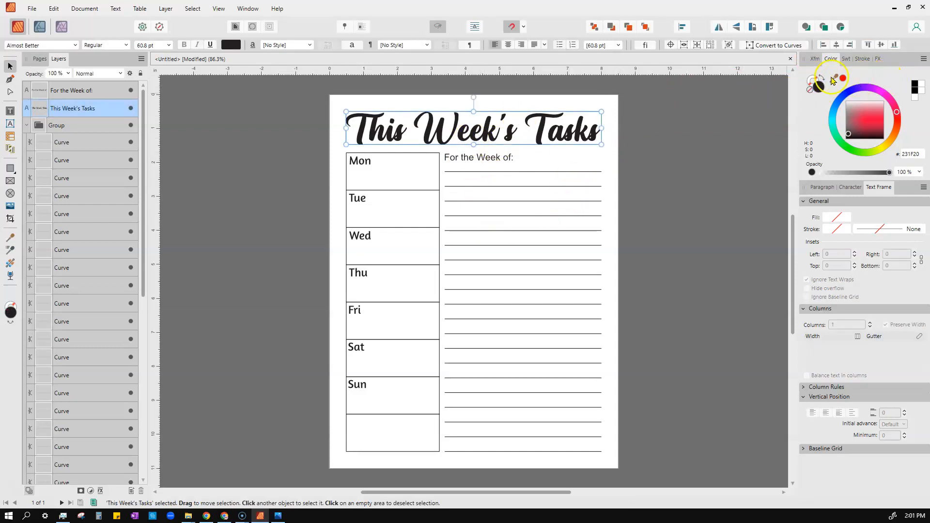
pyautogui.moveTo(869, 123)
pyautogui.mouseDown()
pyautogui.moveTo(861, 108)
pyautogui.moveTo(836, 137)
pyautogui.moveTo(858, 119)
pyautogui.mouseUp()
pyautogui.click(860, 114)
pyautogui.click(833, 127)
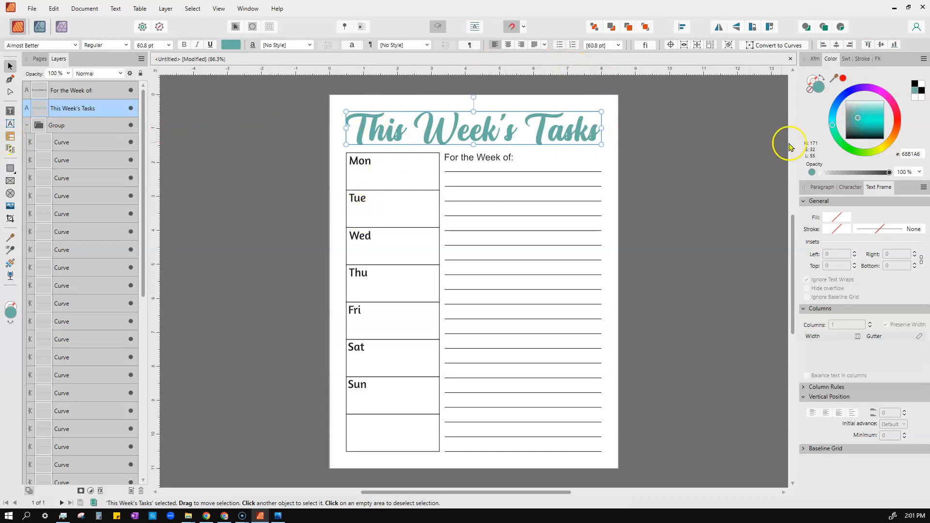
# - Review the transform, paragraph, character, text frame, colour and stroke settings of the title
pyautogui.click(815, 60)
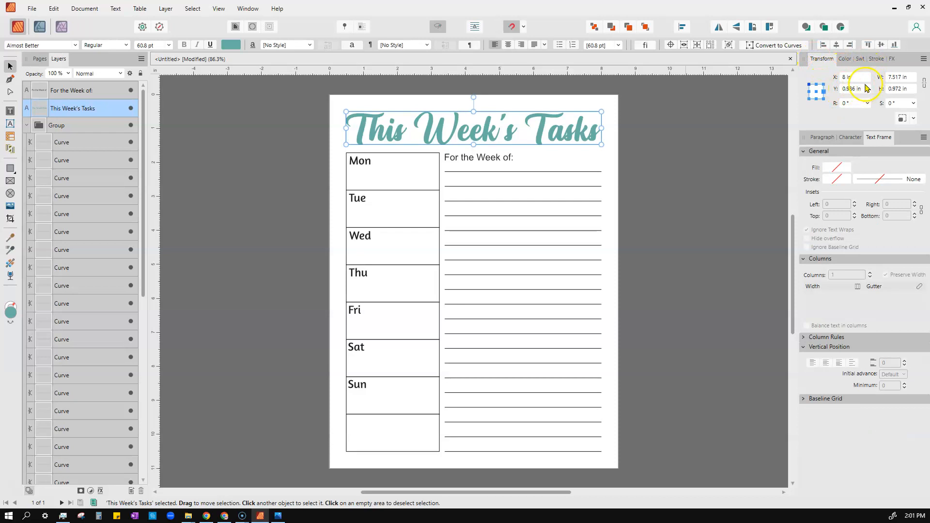
pyautogui.click(848, 137)
pyautogui.click(820, 139)
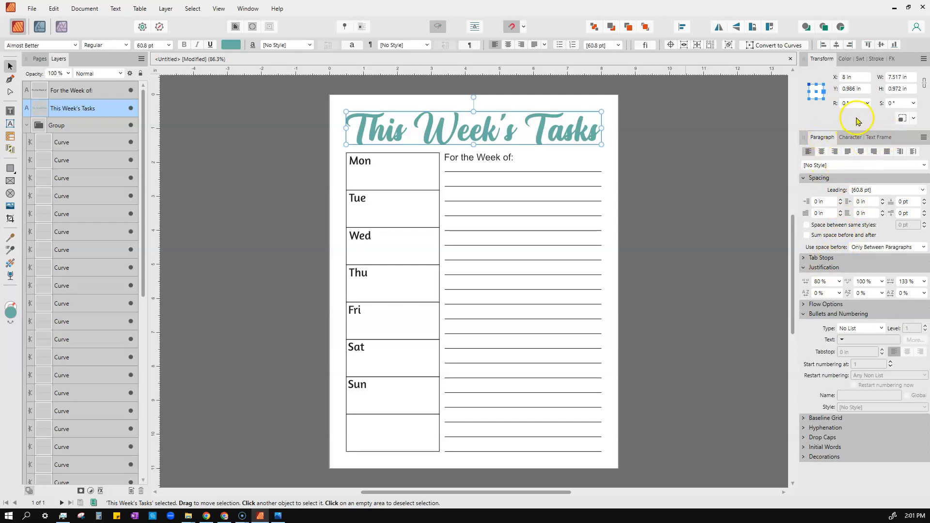
pyautogui.click(850, 137)
pyautogui.click(878, 138)
pyautogui.click(822, 138)
pyautogui.click(844, 60)
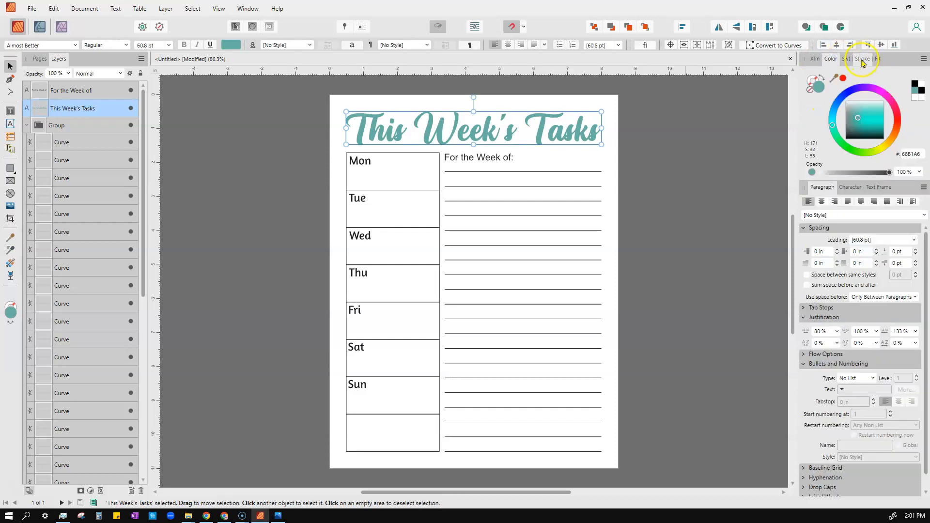
pyautogui.click(862, 59)
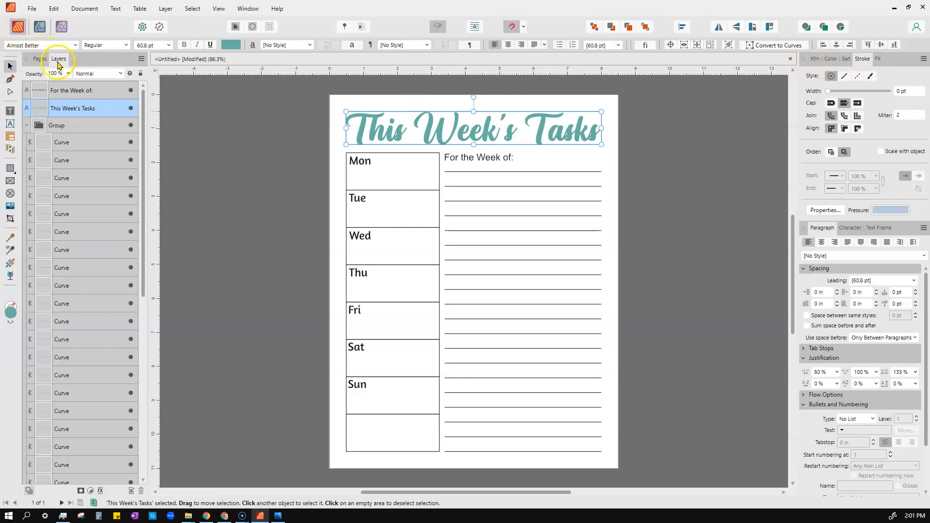
# - Examine the document's page thumbnails and master pages, and deselect the title
pyautogui.click(40, 59)
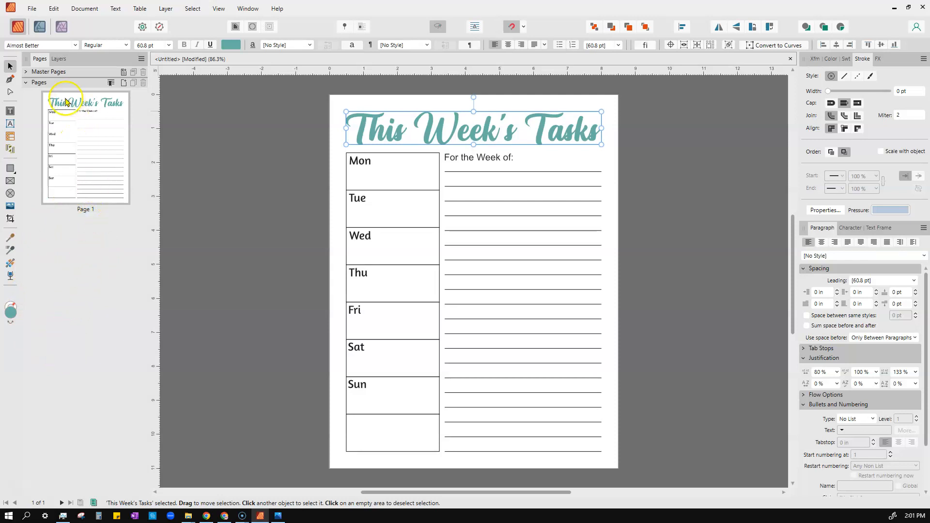
pyautogui.click(26, 71)
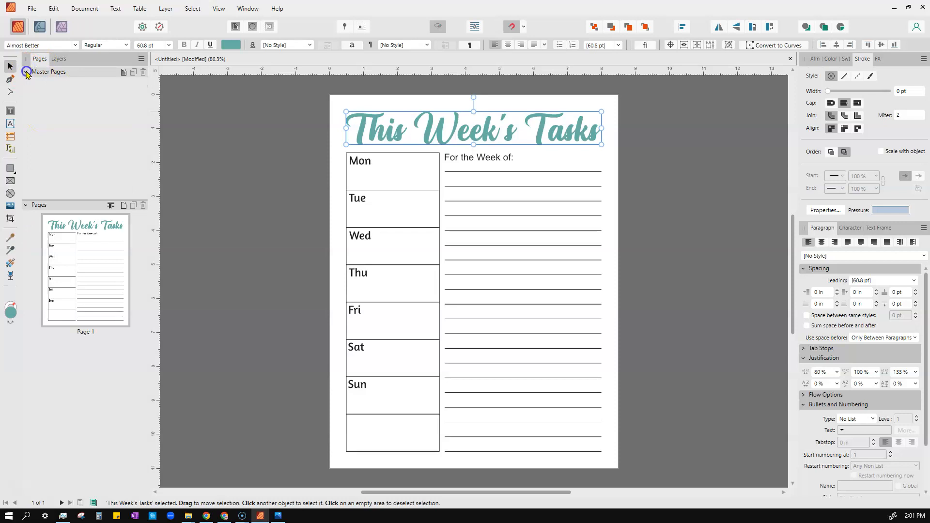
pyautogui.click(27, 72)
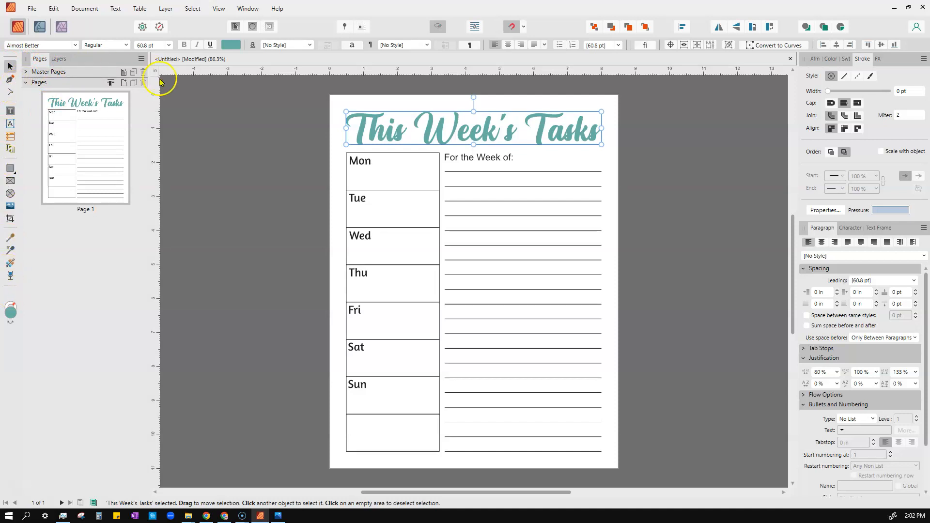
pyautogui.click(648, 143)
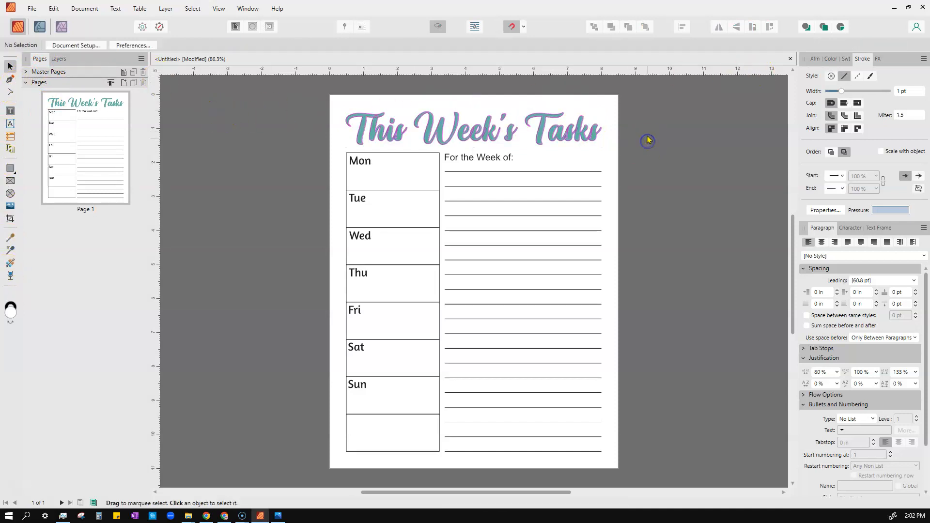
# - Save the document as "AUC - Demo - Interface Workflow.afpub" in the AUC Demo Tutorials folder
pyautogui.click(32, 9)
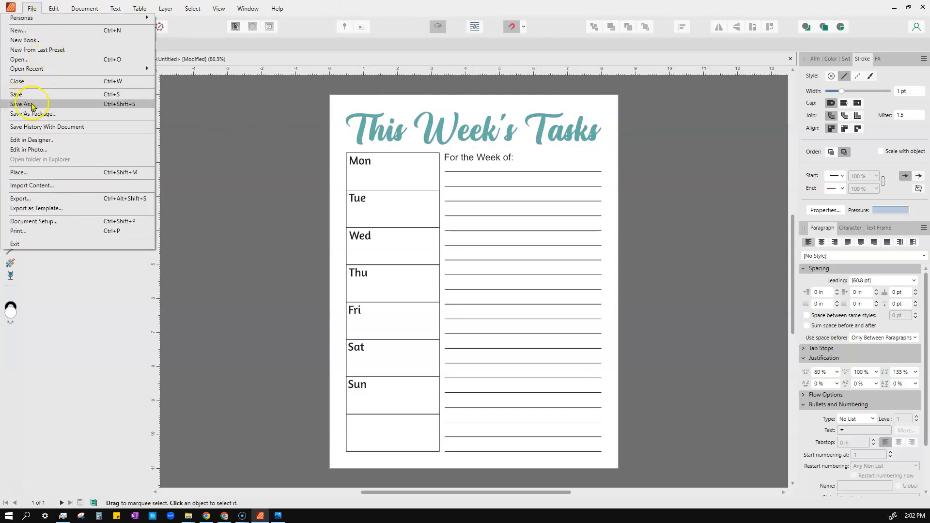
pyautogui.click(23, 106)
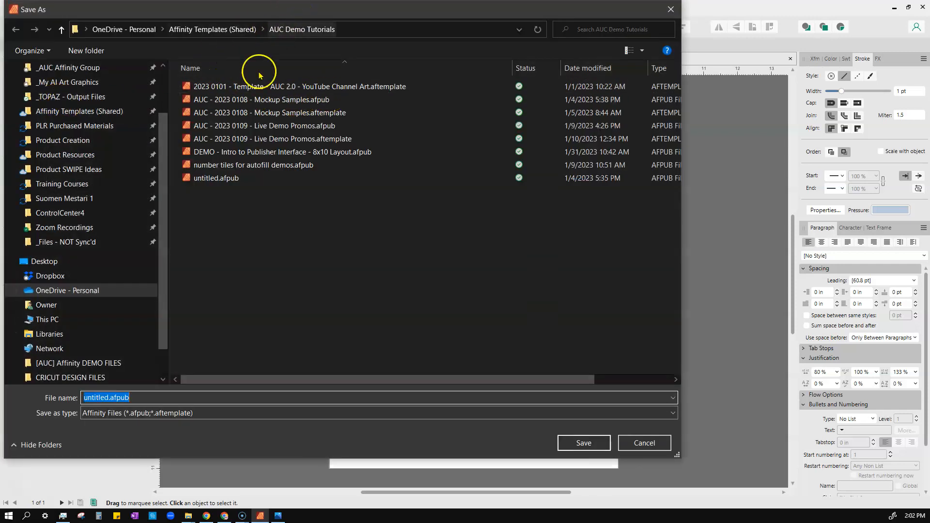
pyautogui.moveTo(109, 398); pyautogui.dragTo(76, 397)
pyautogui.write('AUC - Demo - INterface Workflow')
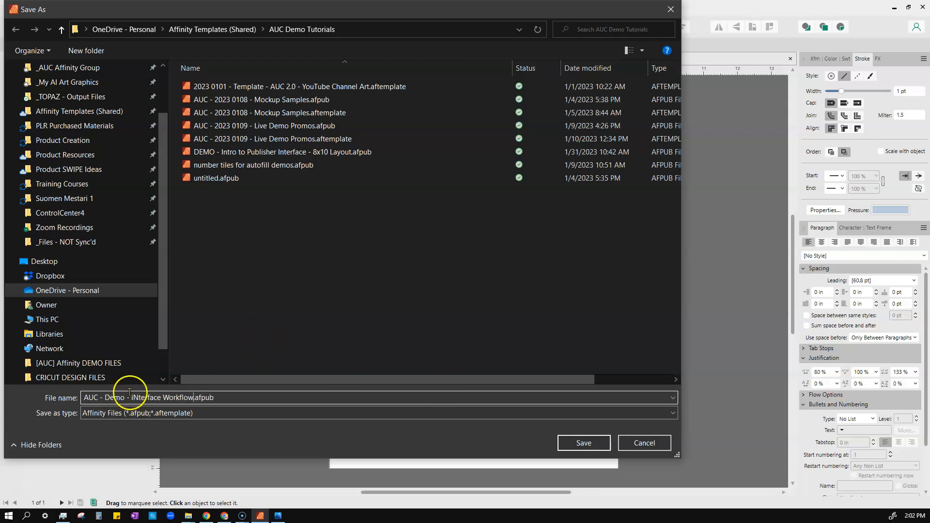
pyautogui.moveTo(133, 398); pyautogui.dragTo(140, 398)
pyautogui.write('n')
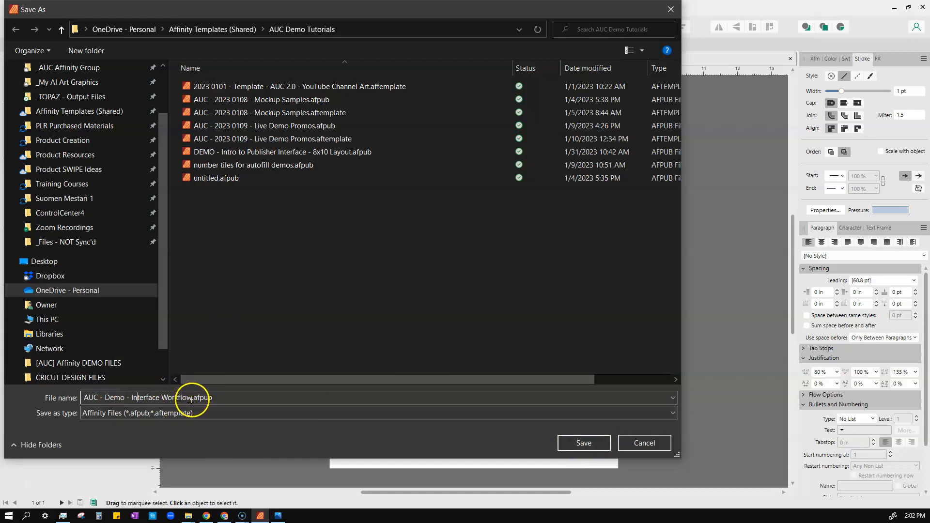
pyautogui.moveTo(191, 399); pyautogui.dragTo(220, 400)
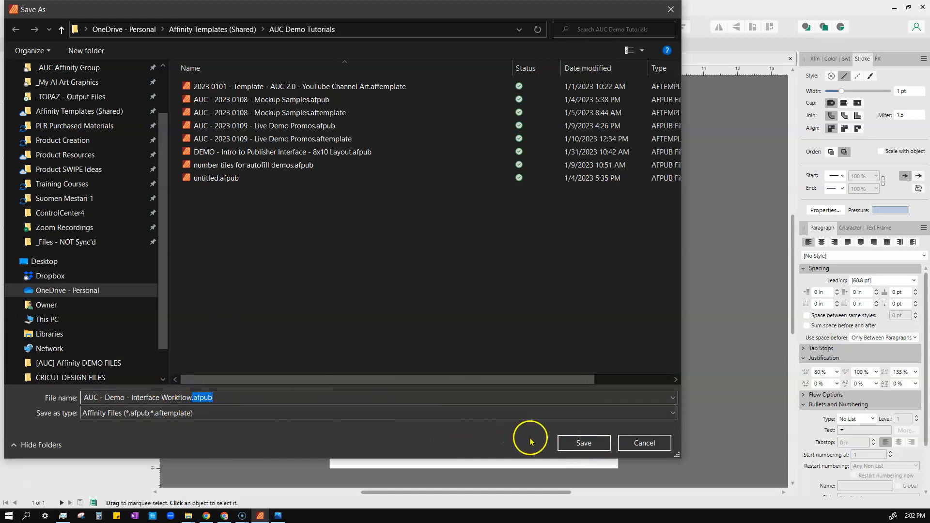
pyautogui.click(167, 414)
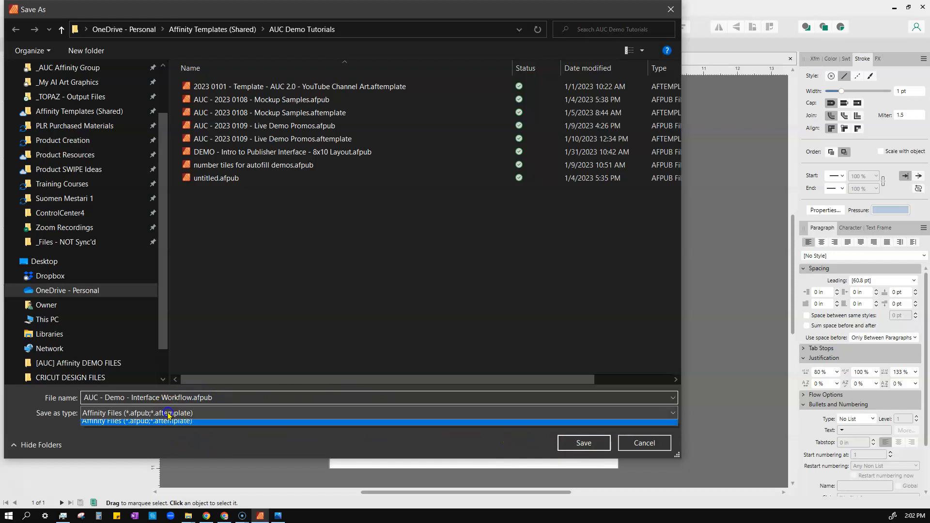
pyautogui.click(245, 397)
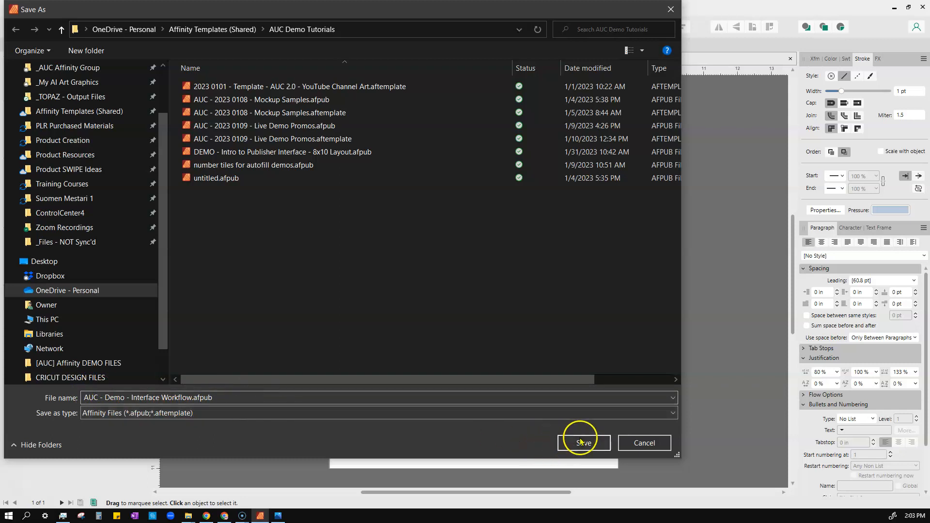
pyautogui.click(590, 444)
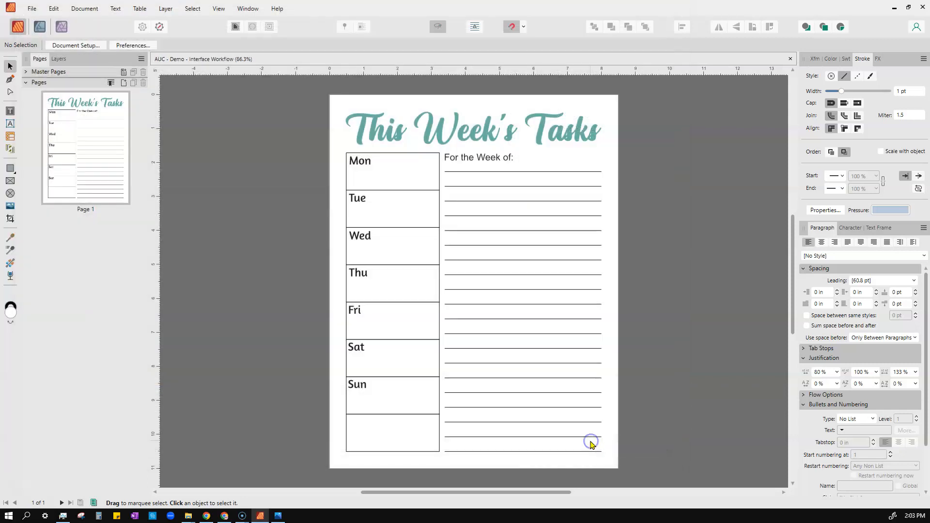
# - Export the whole document with the PDF (flatten) preset as "AUC - Demo - Interface Workflow.pdf" in the AUC Demo Tutorials folder
pyautogui.click(32, 9)
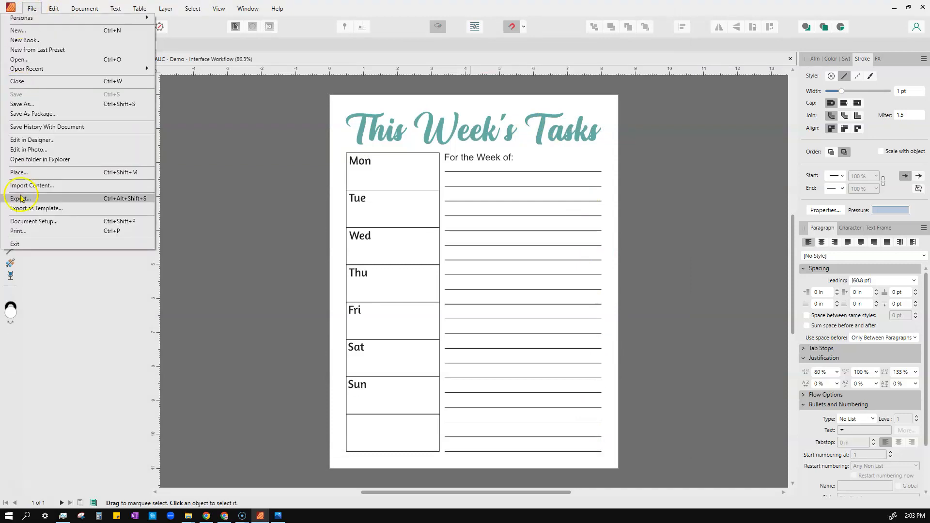
pyautogui.click(24, 198)
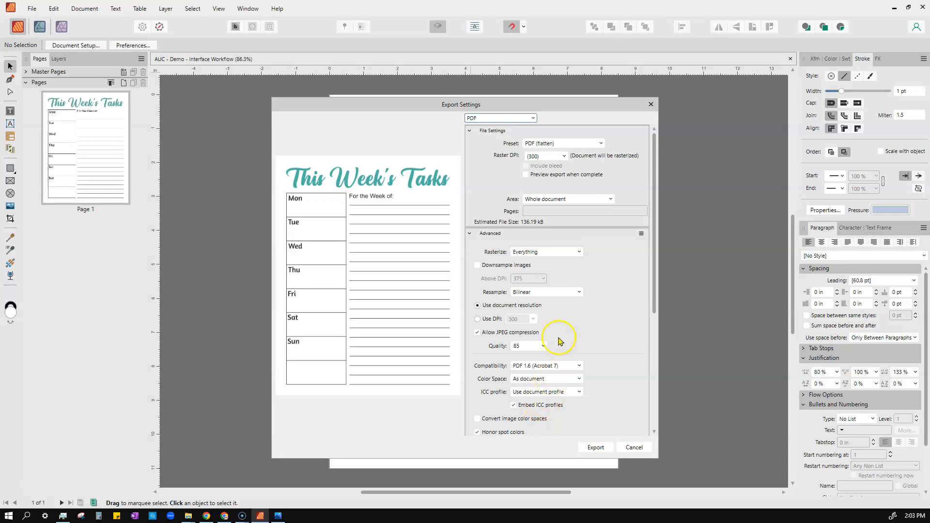
pyautogui.scroll(-3, 556, 338)
pyautogui.scroll(4, 559, 340)
pyautogui.click(597, 448)
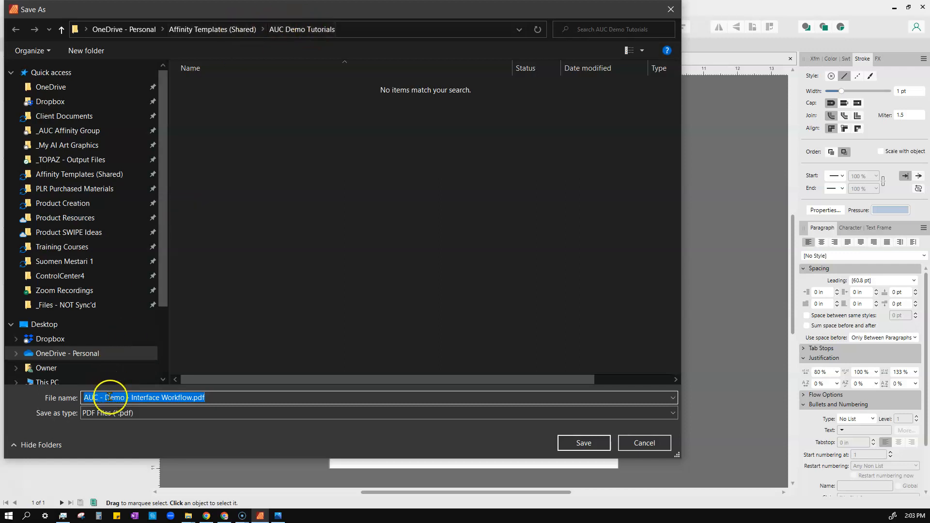
pyautogui.click(588, 442)
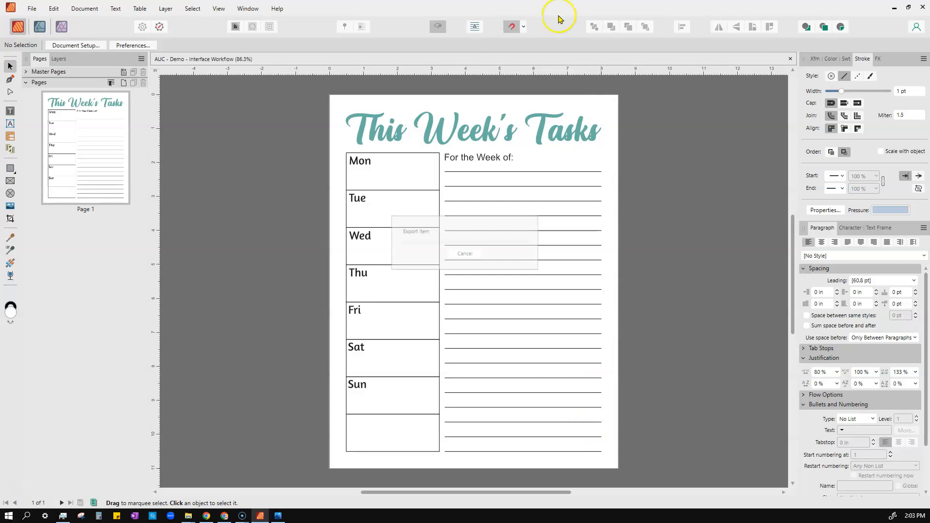
# - Export the document as the template "AUC - Demo - Interface Workflow.aftemplate" in the AUC Demo Tutorials folder under Affinity Templates (Shared)
pyautogui.click(32, 8)
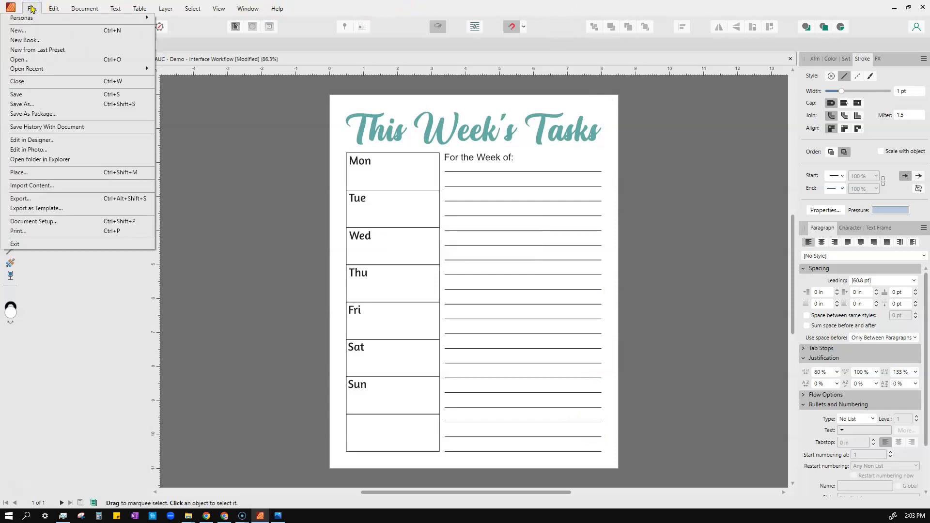
pyautogui.click(33, 209)
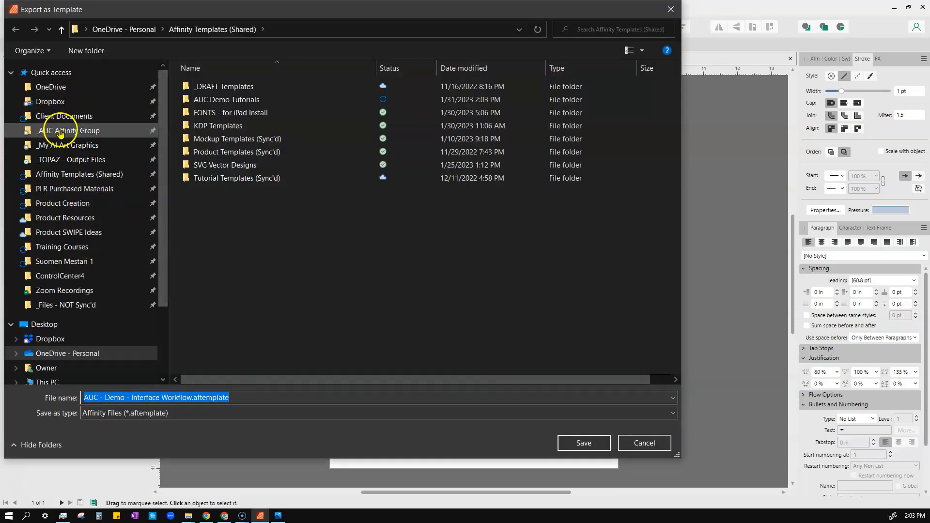
pyautogui.click(63, 175)
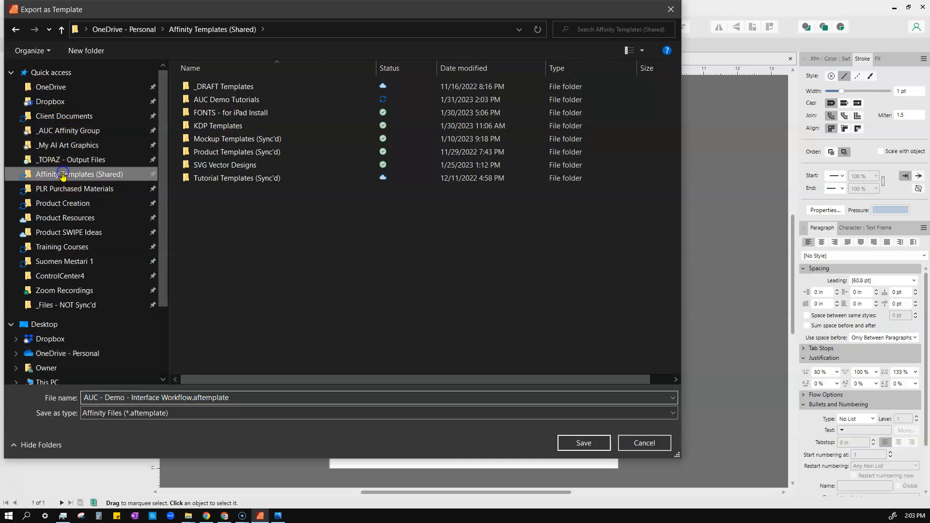
pyautogui.doubleClick(218, 100)
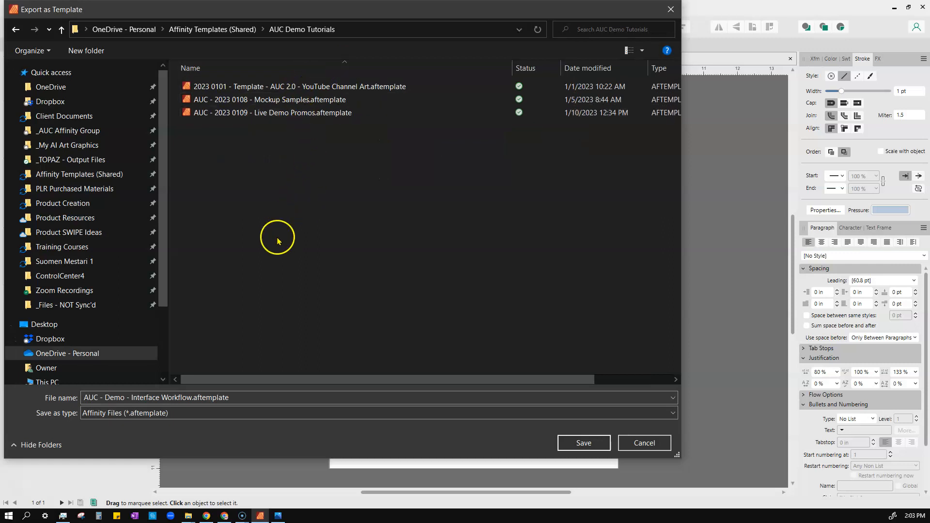
pyautogui.click(189, 397)
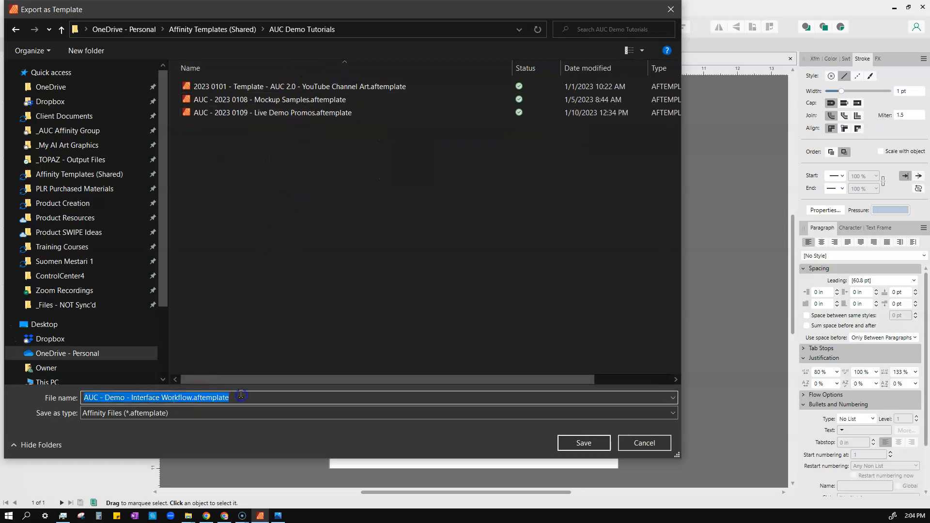
pyautogui.click(238, 397)
pyautogui.moveTo(237, 398); pyautogui.dragTo(191, 398)
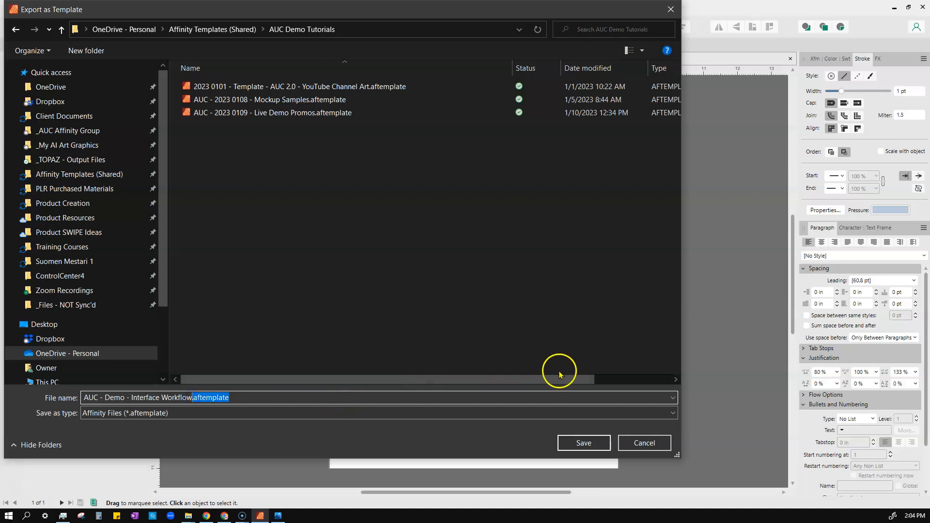
pyautogui.click(584, 443)
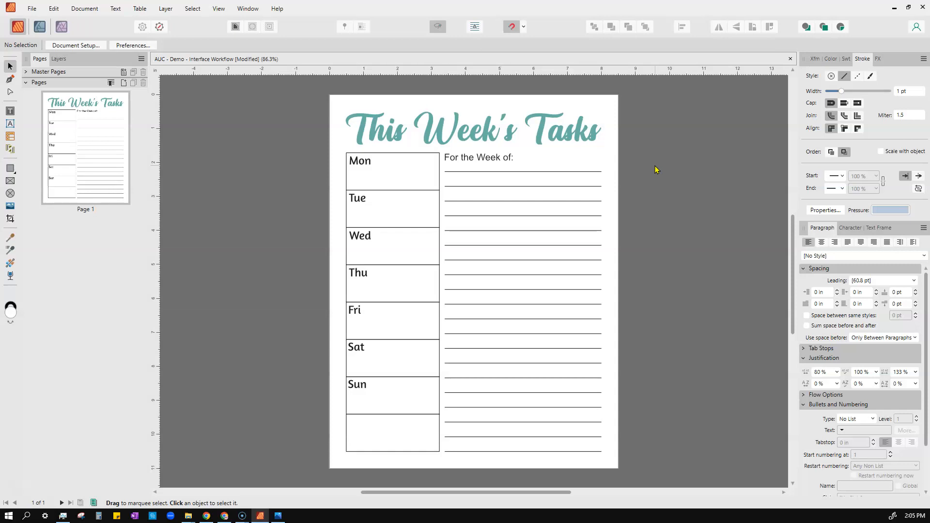
pyautogui.click(664, 124)
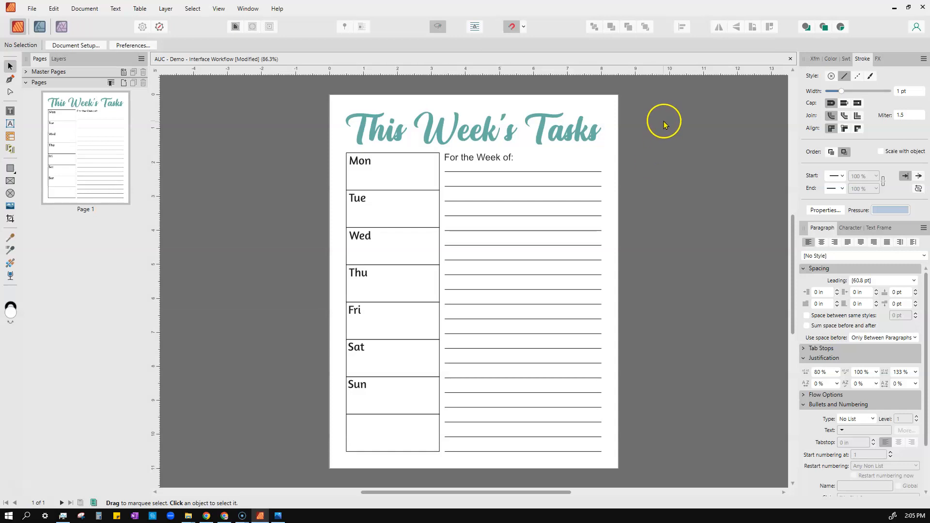